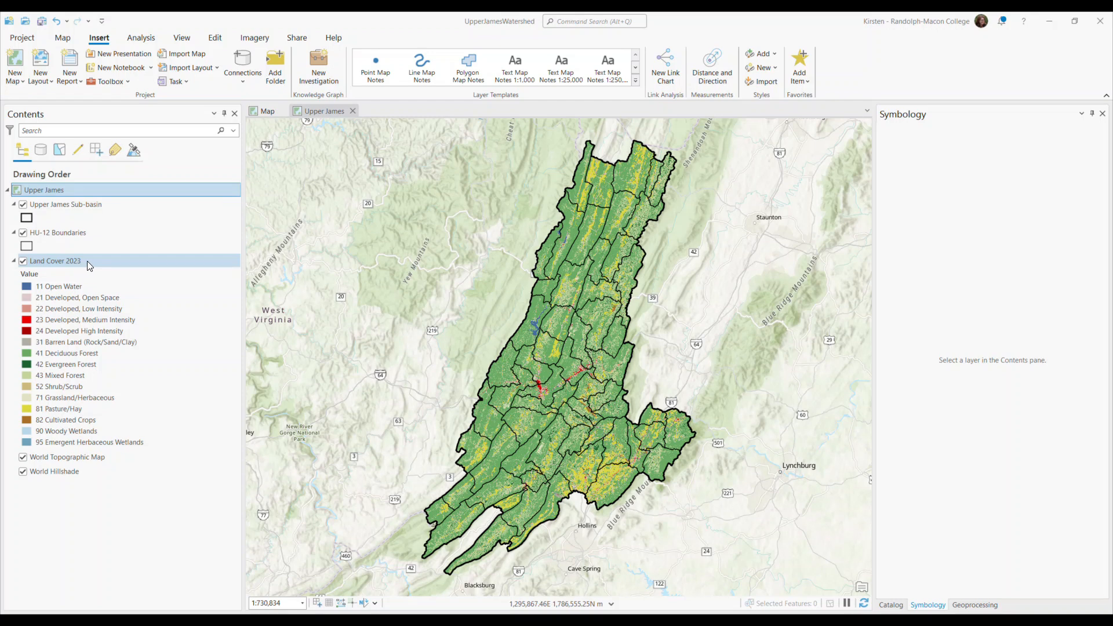
# Step: Open the Land Cover 2023 attribute table and examine its Value and Count columns
pyautogui.rightClick(87, 261)
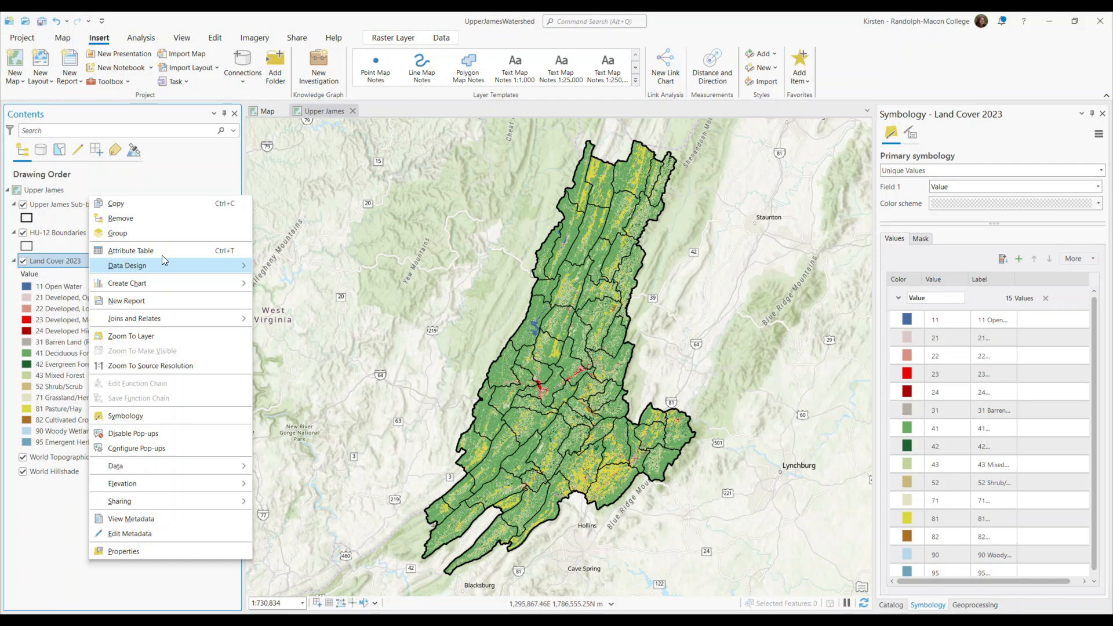
pyautogui.click(161, 250)
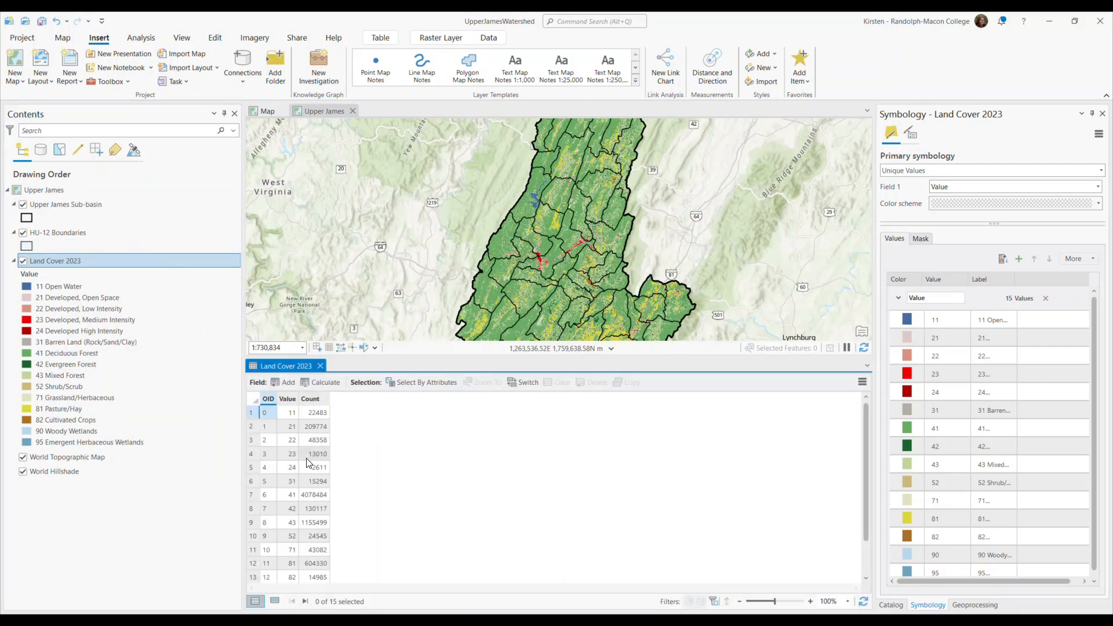
pyautogui.click(287, 399)
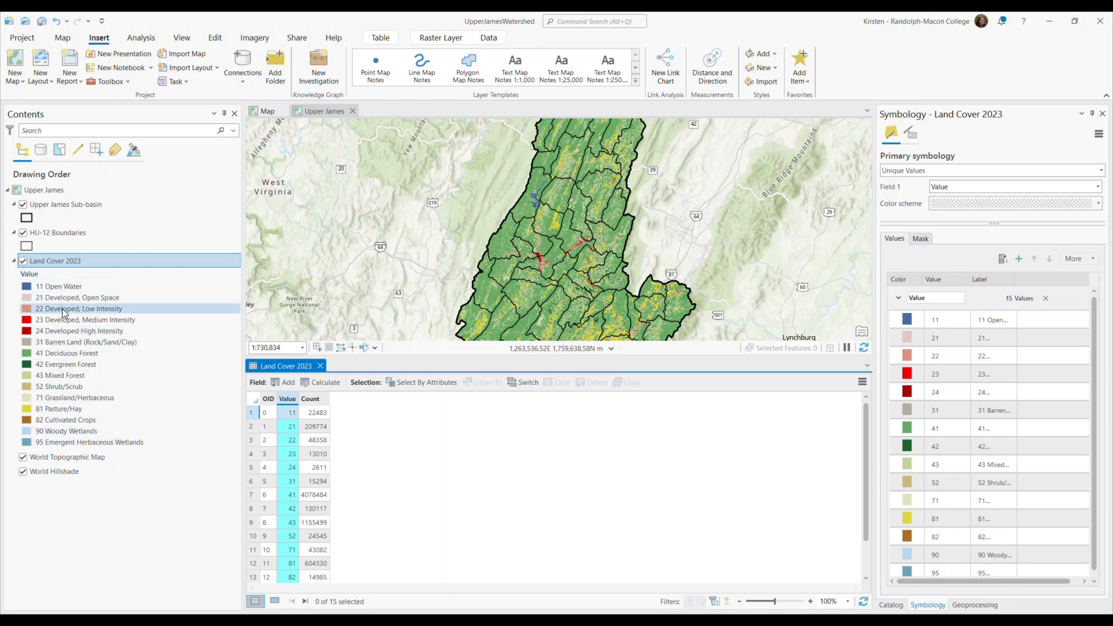
pyautogui.click(312, 399)
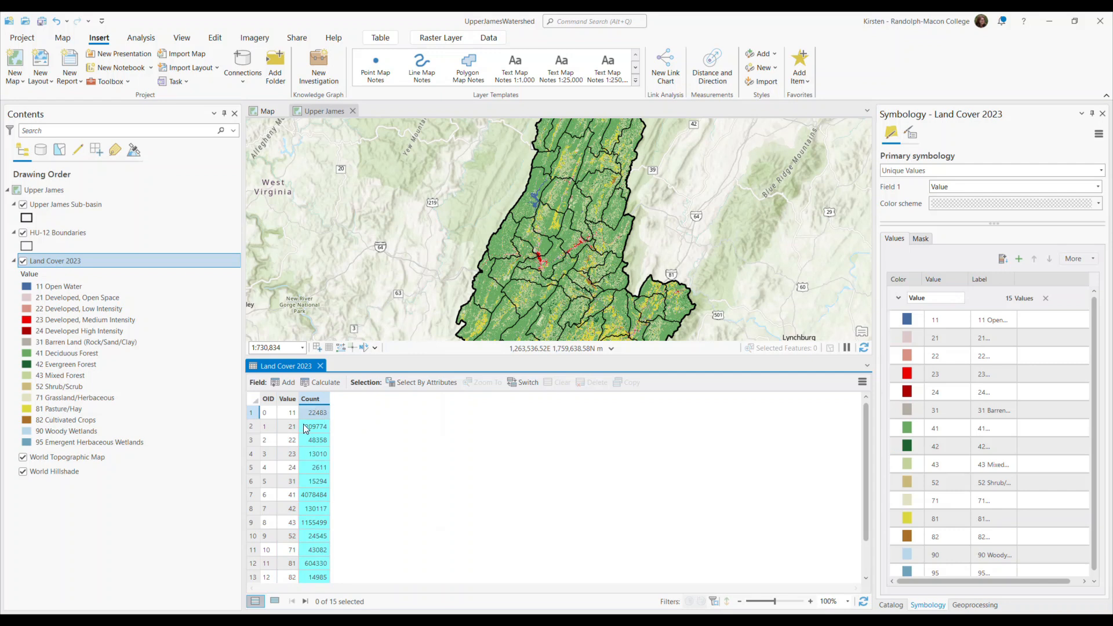
# Step: Select the value 11 record to view its cells on the map, then clear the selection and close the Land Cover 2023 table
pyautogui.click(252, 413)
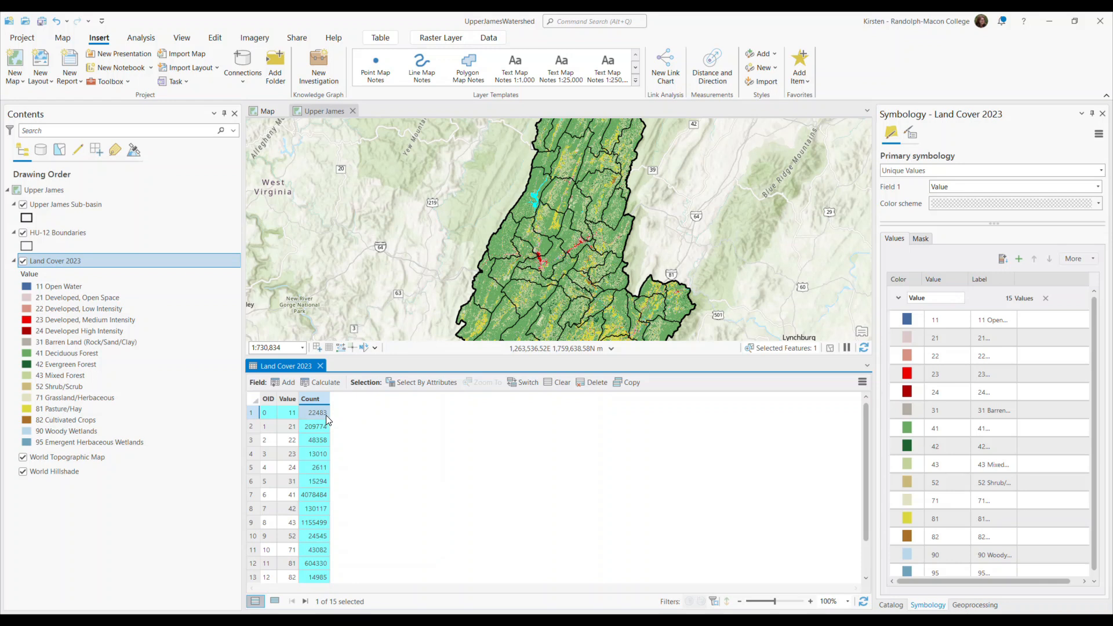
pyautogui.click(62, 37)
pyautogui.click(453, 68)
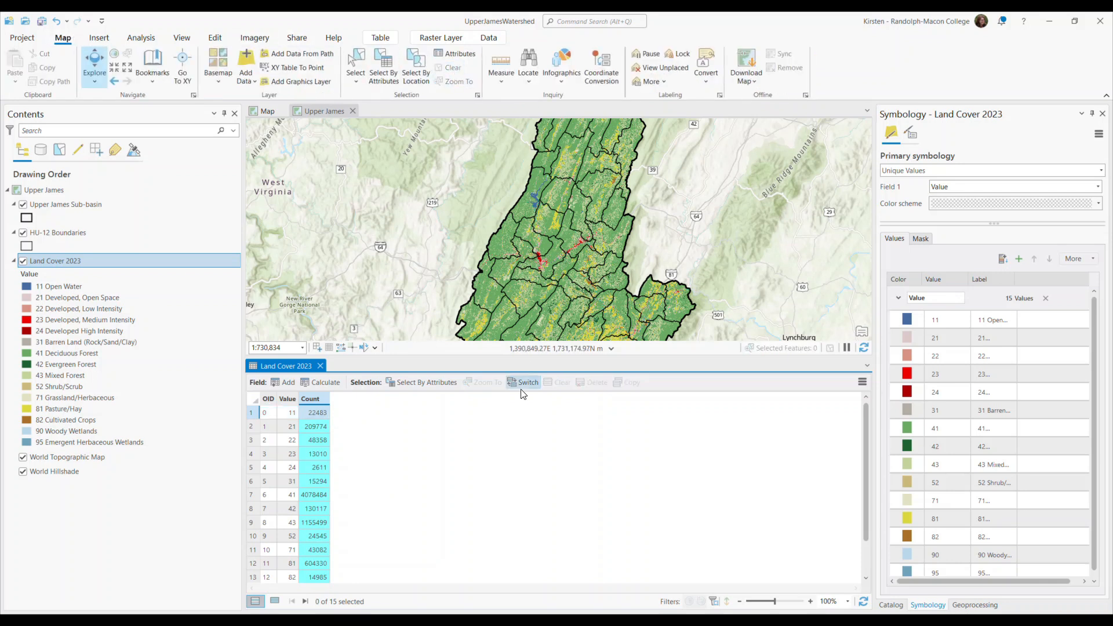
pyautogui.click(320, 367)
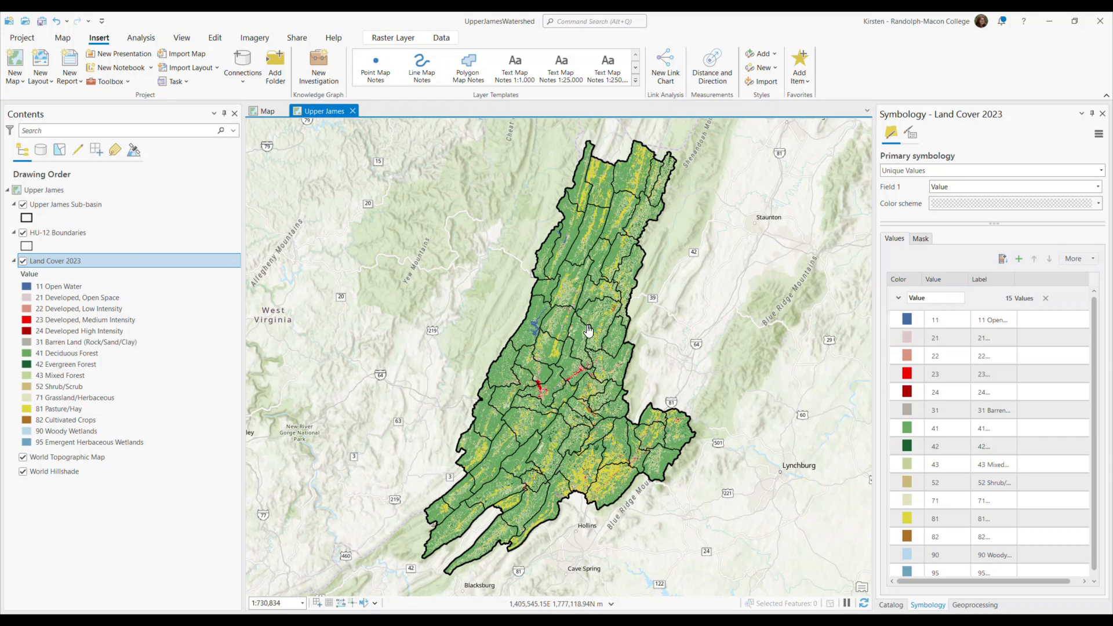
# Step: Set HU-12 Boundaries as the input zone data for the Tabulate Area tool
pyautogui.click(979, 605)
pyautogui.click(1063, 179)
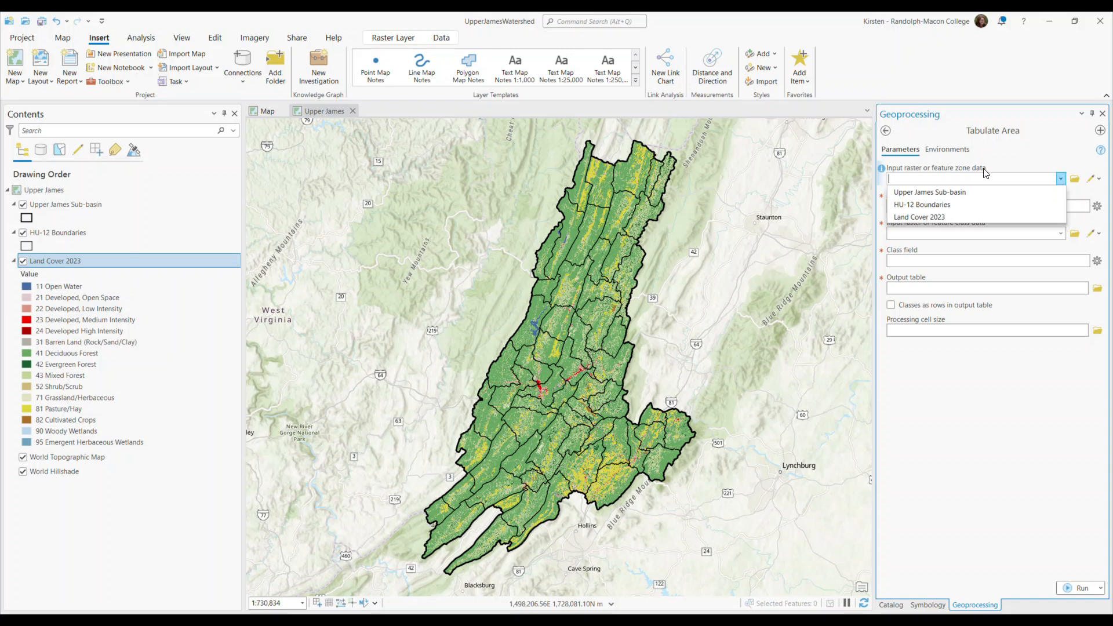
pyautogui.click(949, 205)
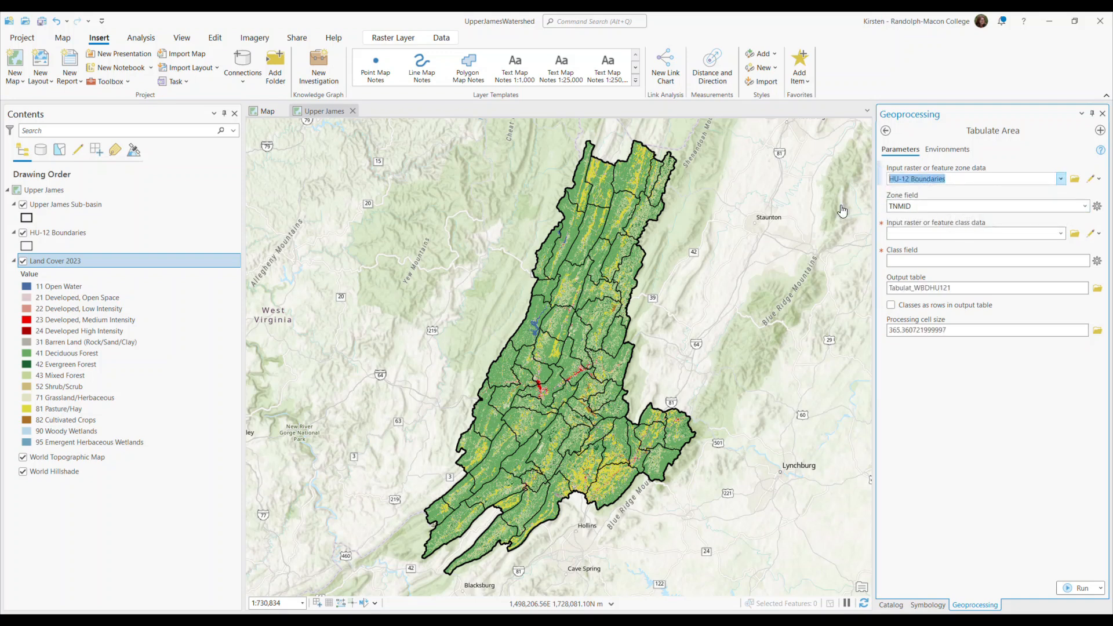
# Step: Open the HU-12 Boundaries attribute table and look through its fields for a unique watershed identifier
pyautogui.rightClick(61, 233)
pyautogui.click(114, 267)
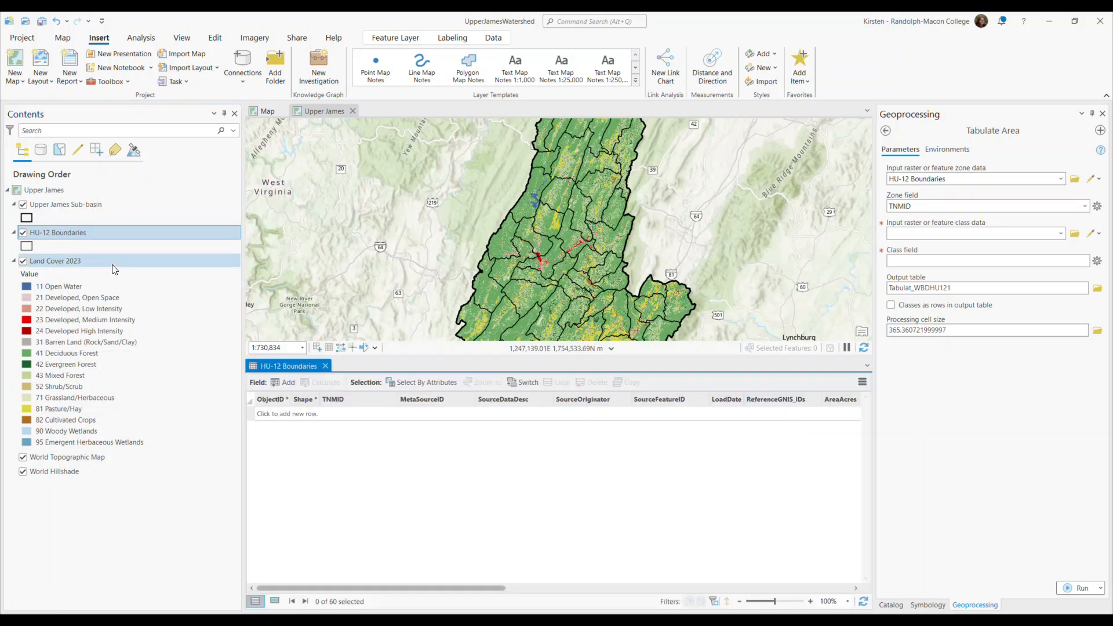
pyautogui.moveTo(468, 587); pyautogui.dragTo(652, 587)
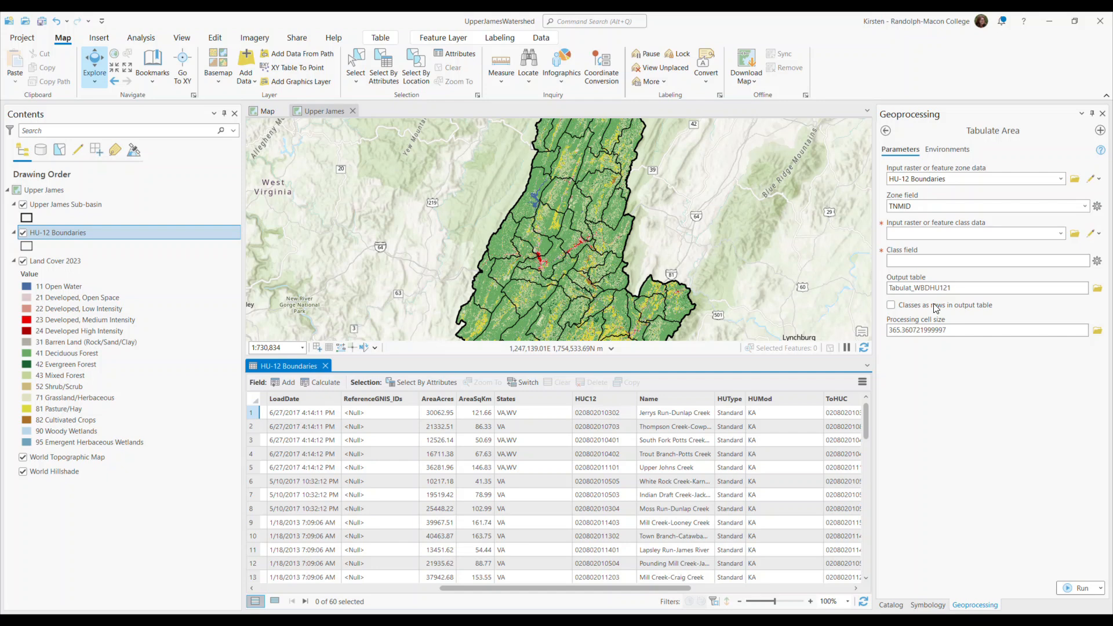
# Step: Set the Tabulate Area zone field to HUC12 and the input class data to Land Cover 2023
pyautogui.click(1085, 207)
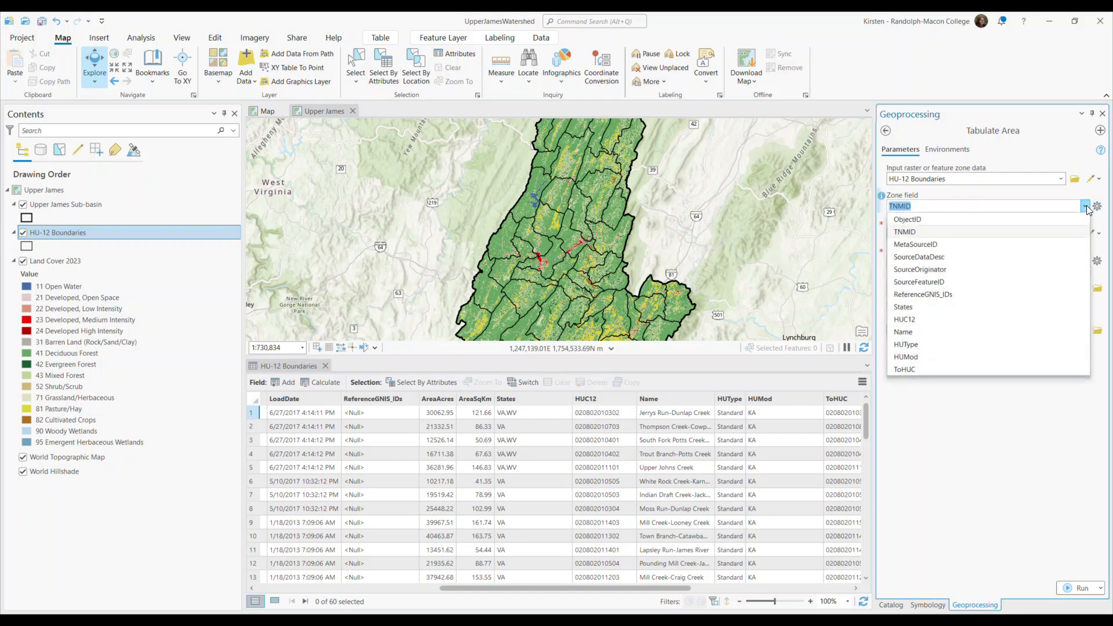
pyautogui.click(945, 322)
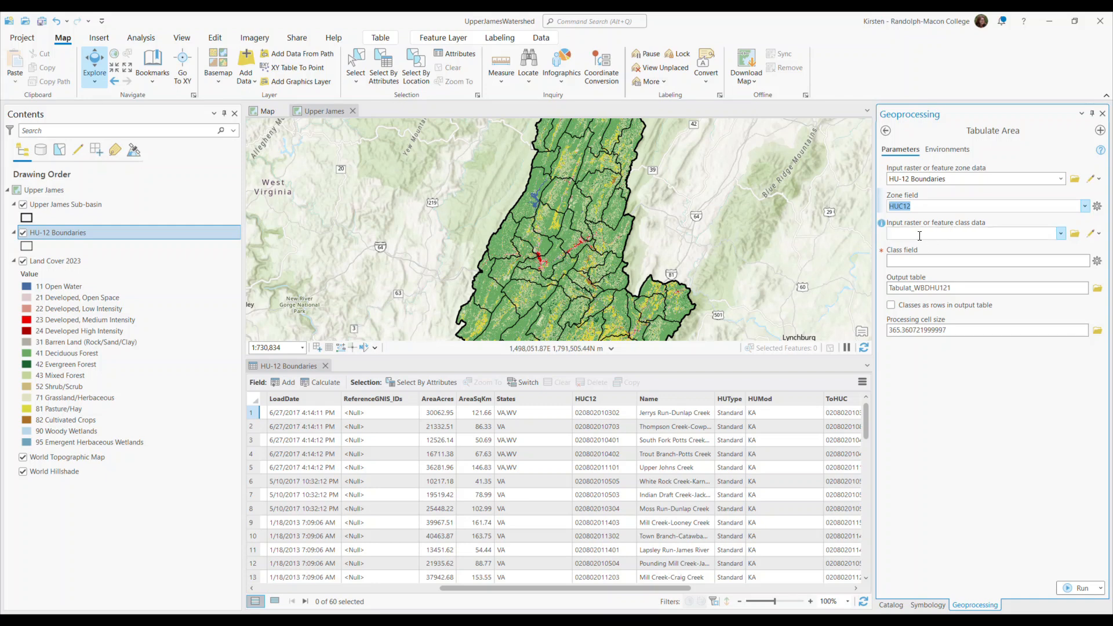
pyautogui.click(1060, 234)
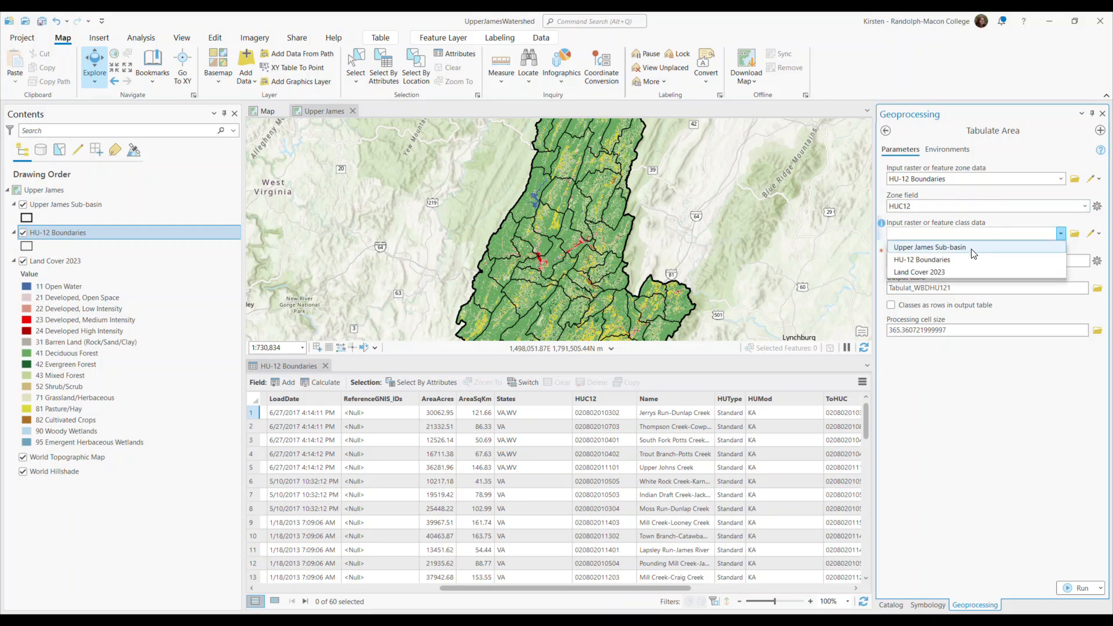
pyautogui.click(941, 271)
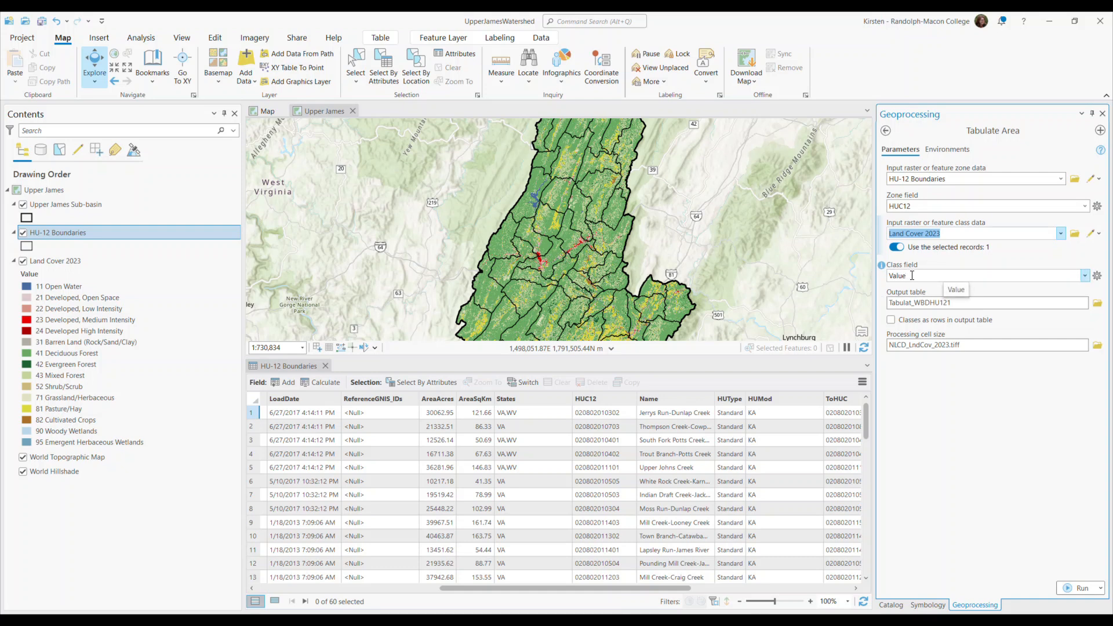
# Step: Name the output table HUC12_landcover and run the Tabulate Area tool
pyautogui.click(1082, 306)
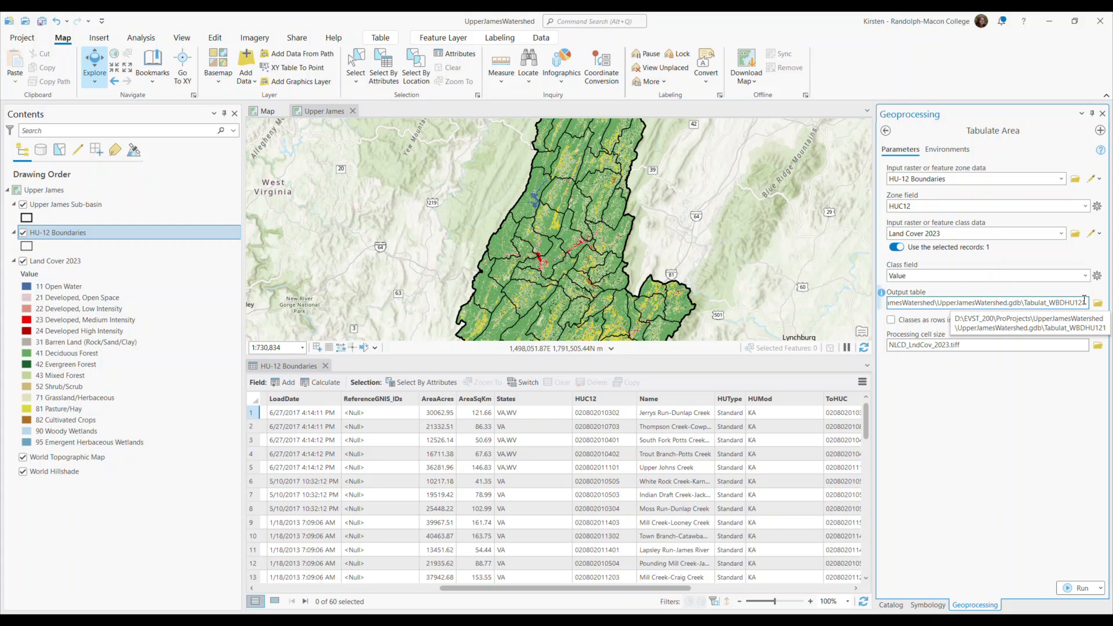
pyautogui.moveTo(1086, 302); pyautogui.dragTo(868, 304)
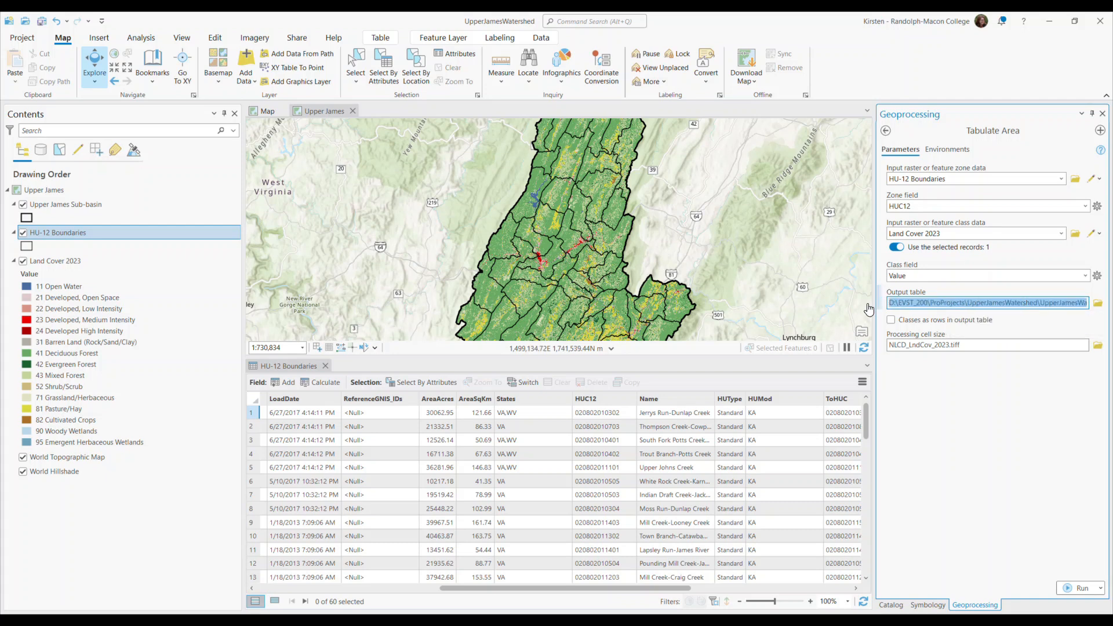
pyautogui.write('HUC12_')
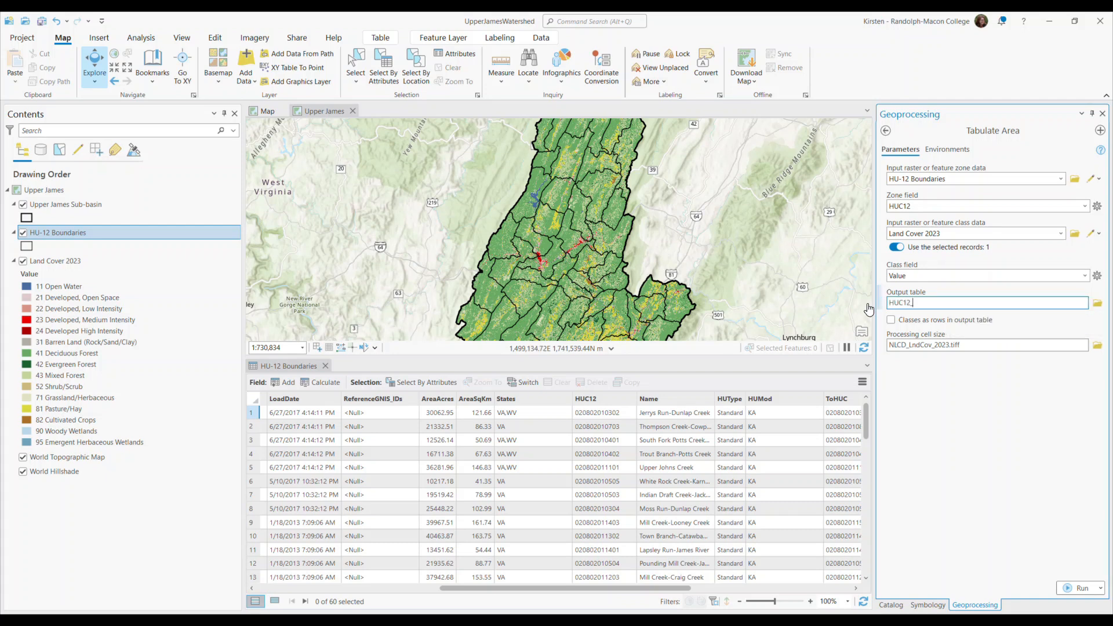
pyautogui.write('landcover')
pyautogui.click(1020, 404)
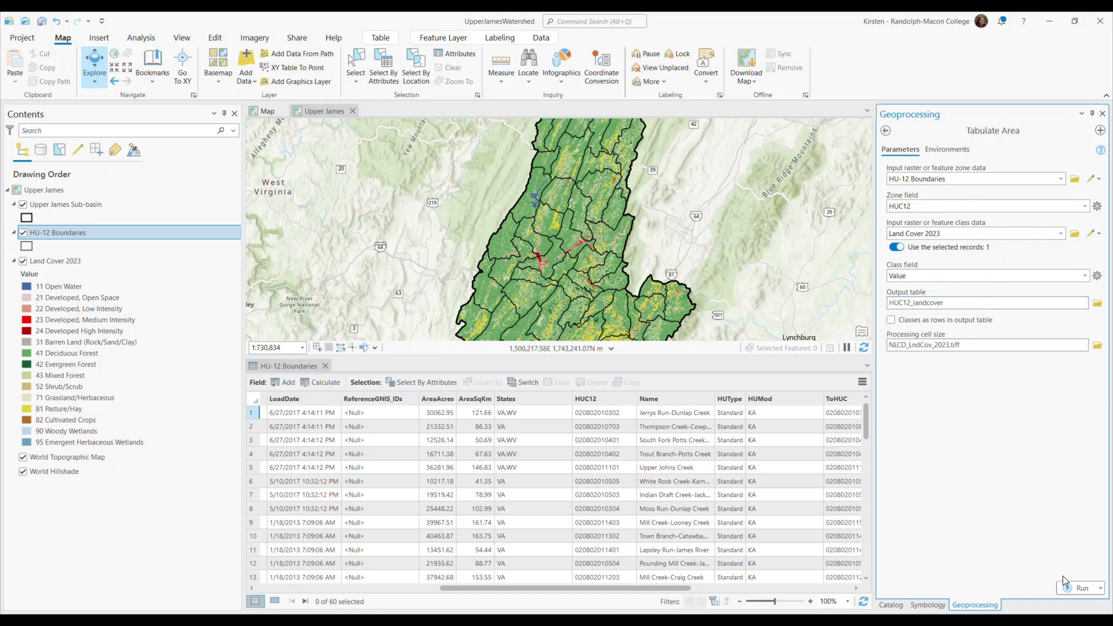
pyautogui.click(1079, 588)
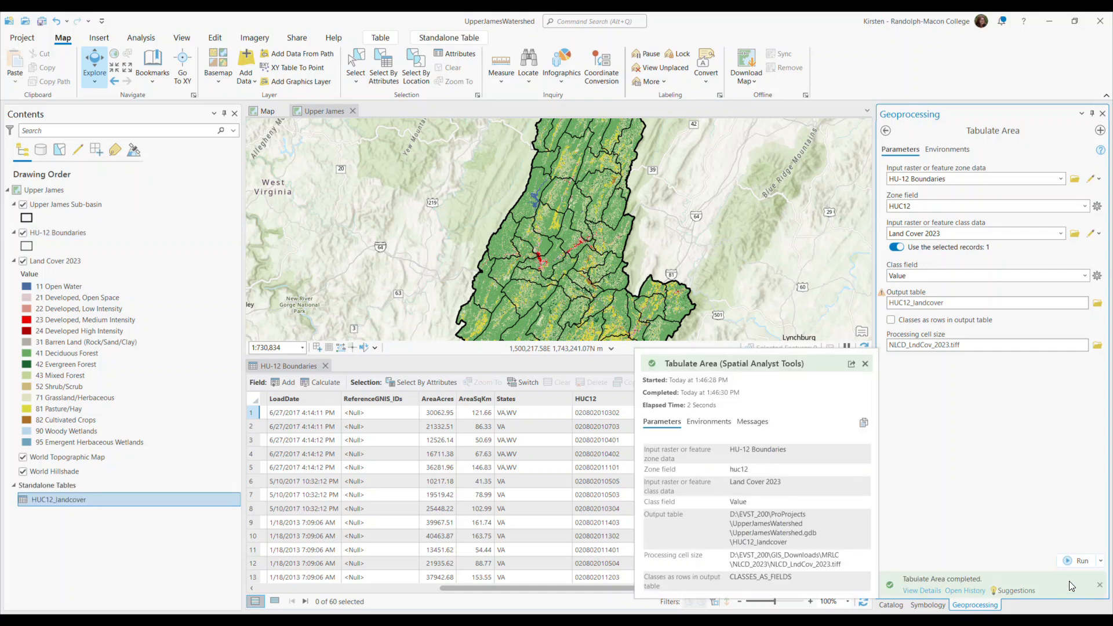
# Step: Close the HU-12 Boundaries table, open the HUC12_landcover standalone table and highlight its HUC12 column
pyautogui.click(325, 366)
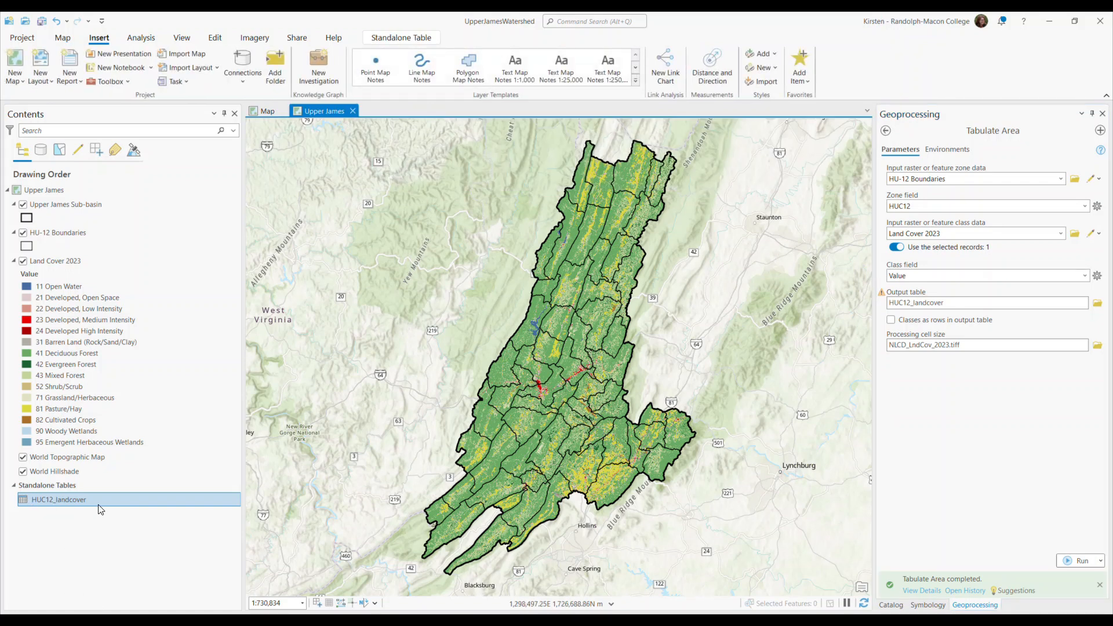
pyautogui.rightClick(74, 506)
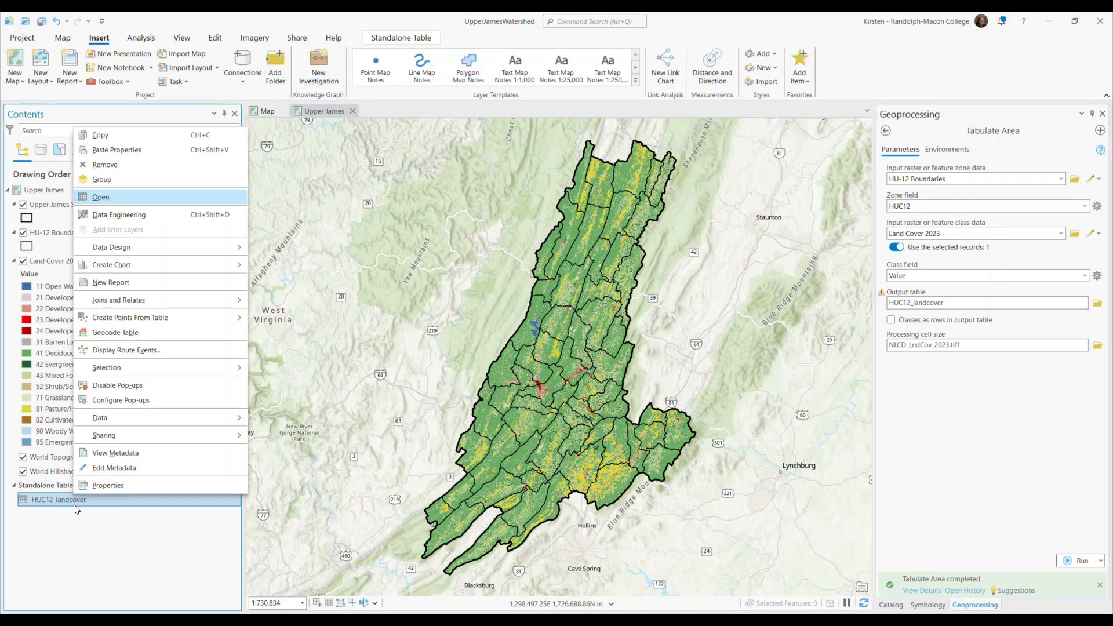
pyautogui.click(114, 197)
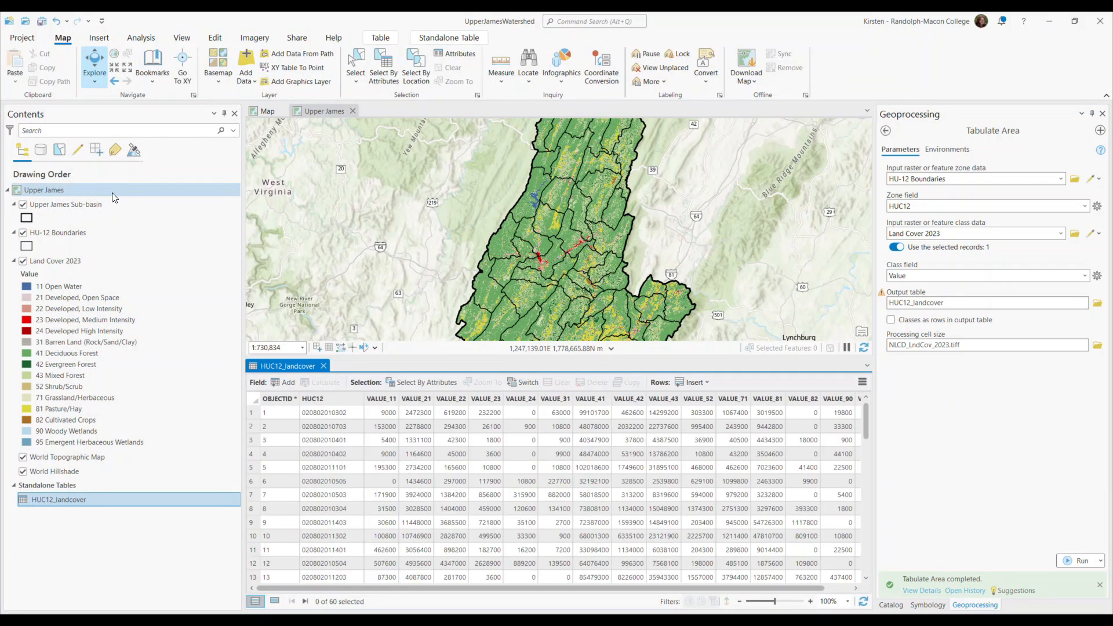
pyautogui.click(338, 400)
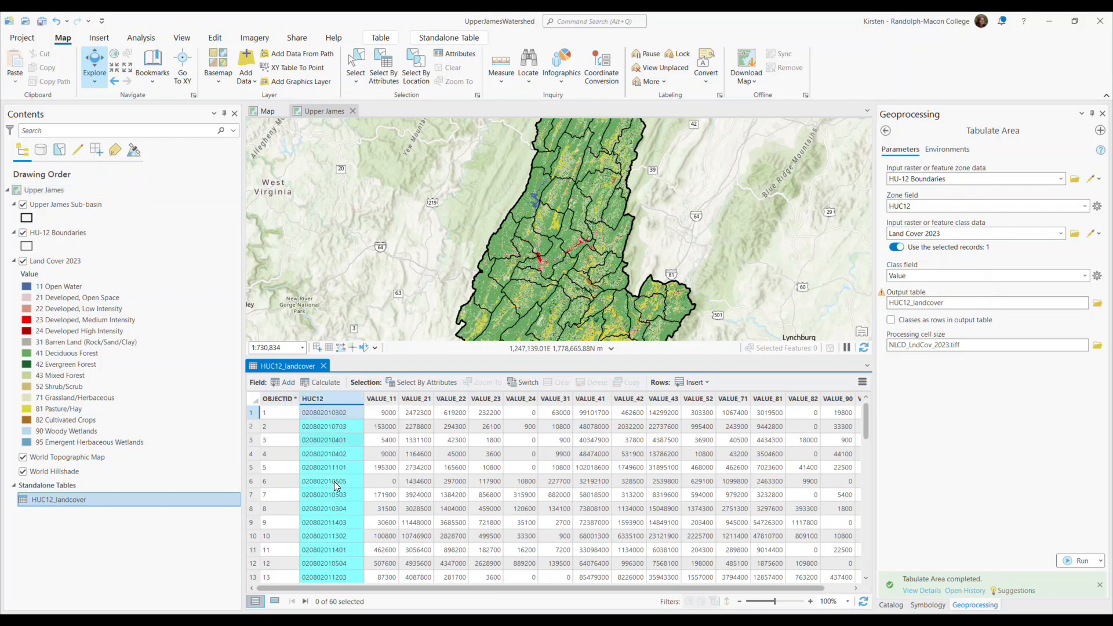
# Step: Reopen the HU-12 Boundaries attribute table and compare its HUC12 field with the one in the HUC12_landcover table
pyautogui.rightClick(74, 238)
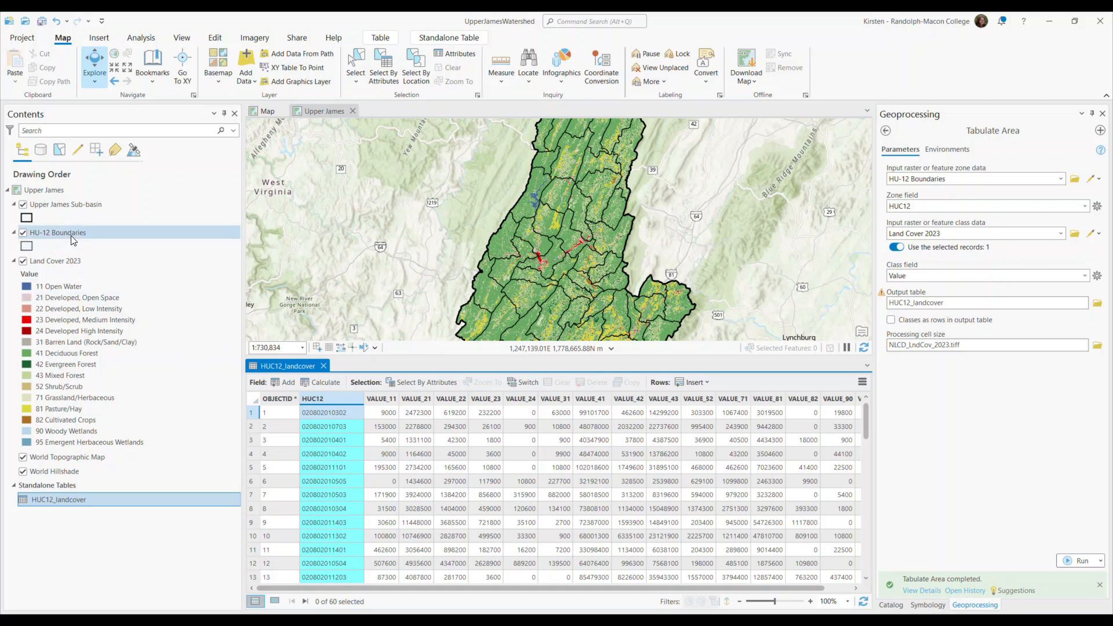
pyautogui.click(93, 199)
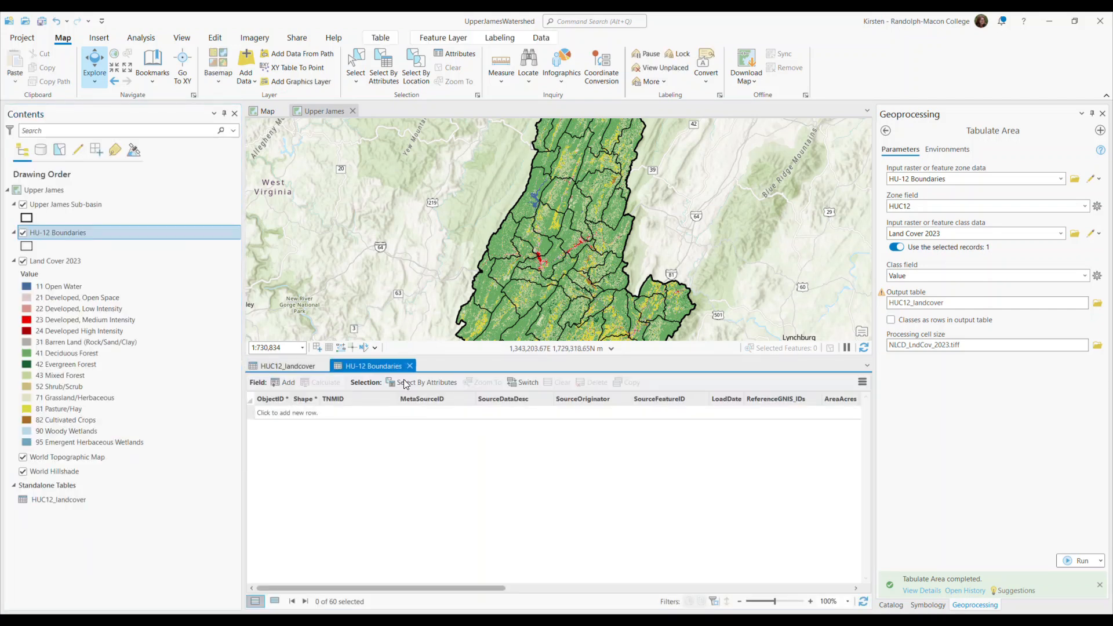
pyautogui.moveTo(423, 587); pyautogui.dragTo(605, 577)
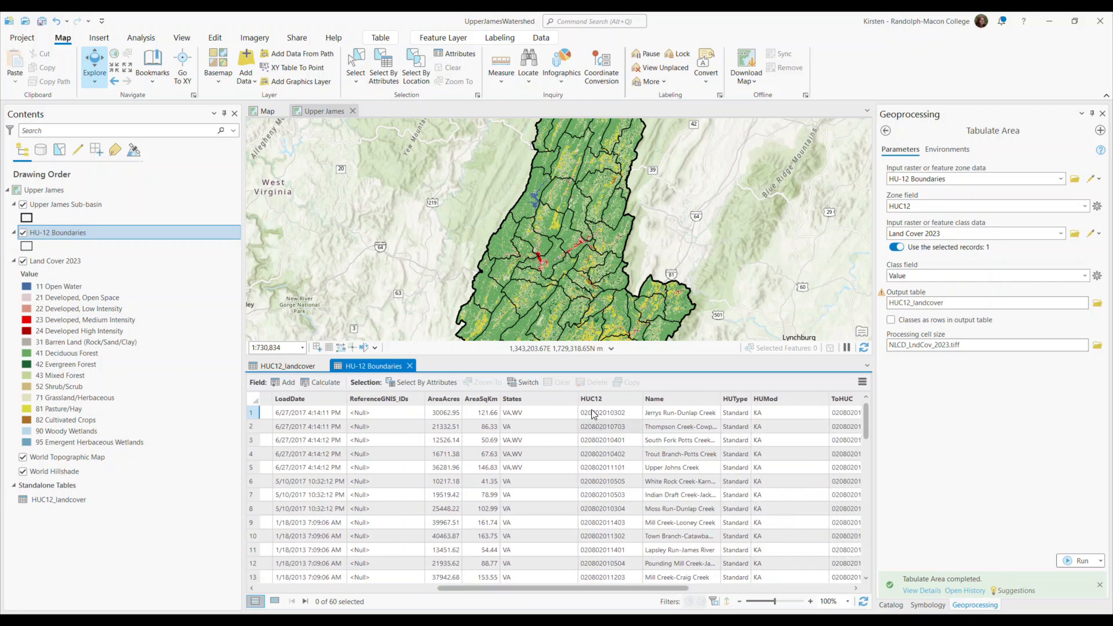
pyautogui.moveTo(619, 400)
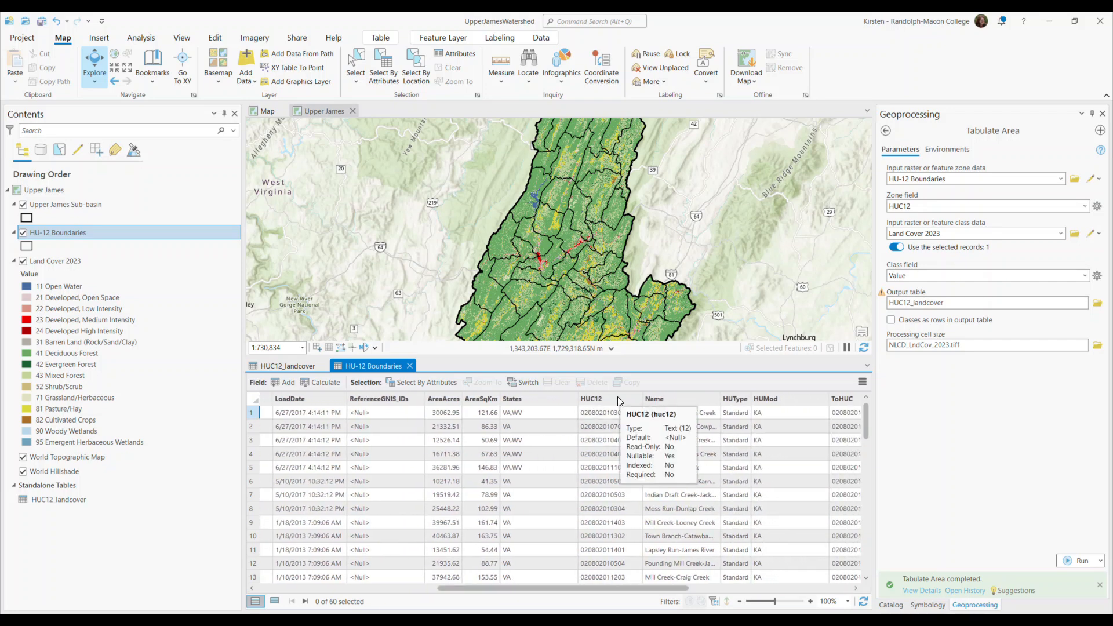
pyautogui.click(290, 364)
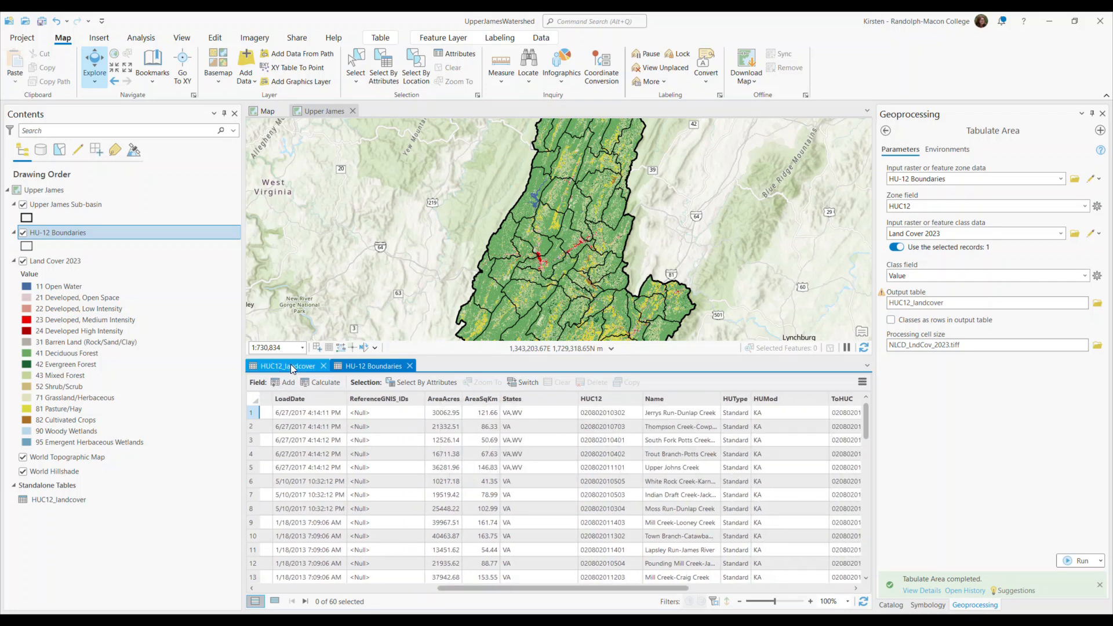
pyautogui.click(391, 364)
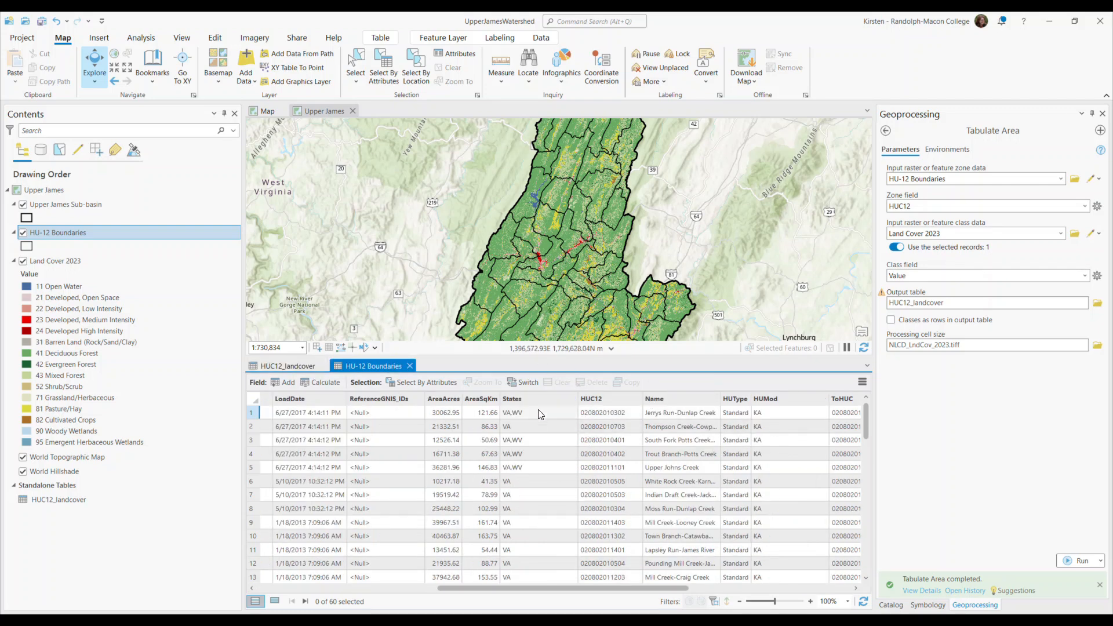
pyautogui.click(287, 365)
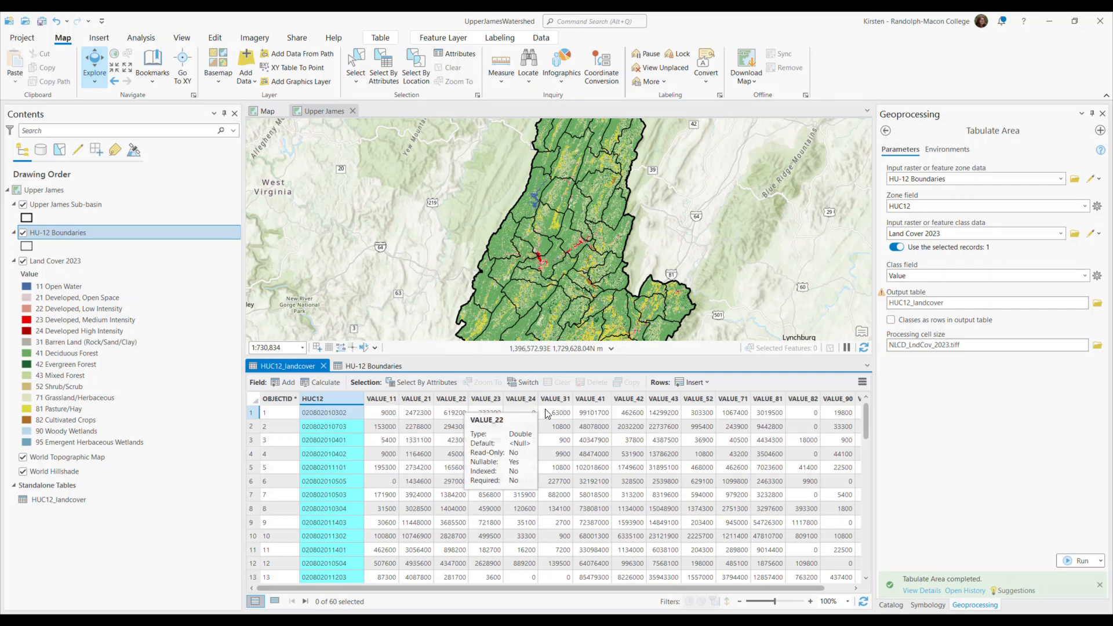
# Step: Examine the VALUE_11 and VALUE_21 columns of HUC12_landcover against the land cover legend, and view the remaining VALUE columns
pyautogui.click(385, 400)
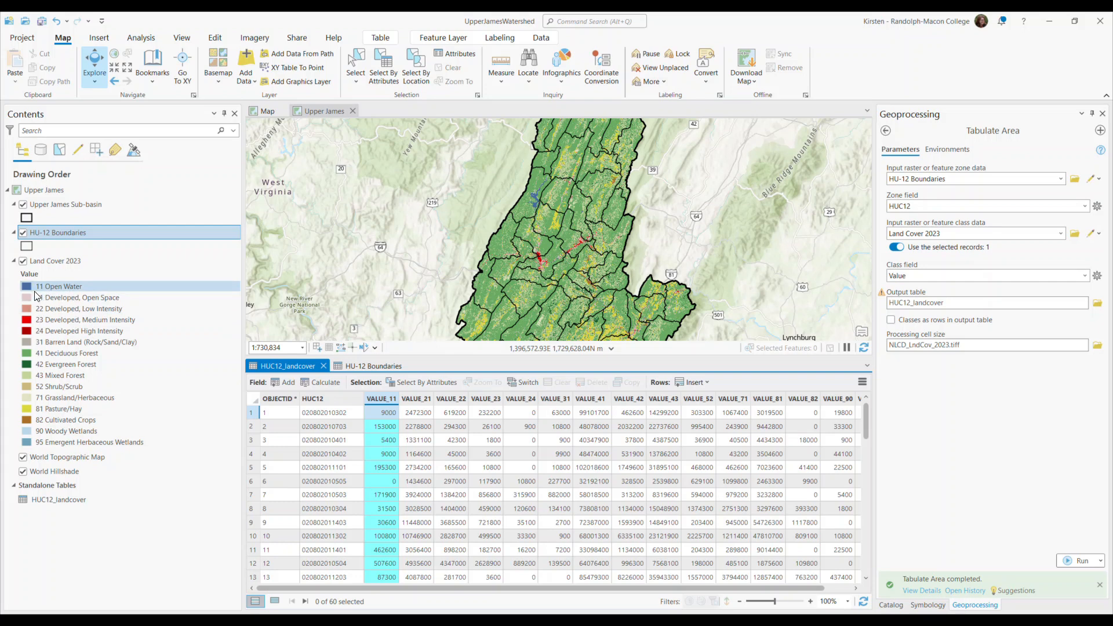
pyautogui.click(419, 400)
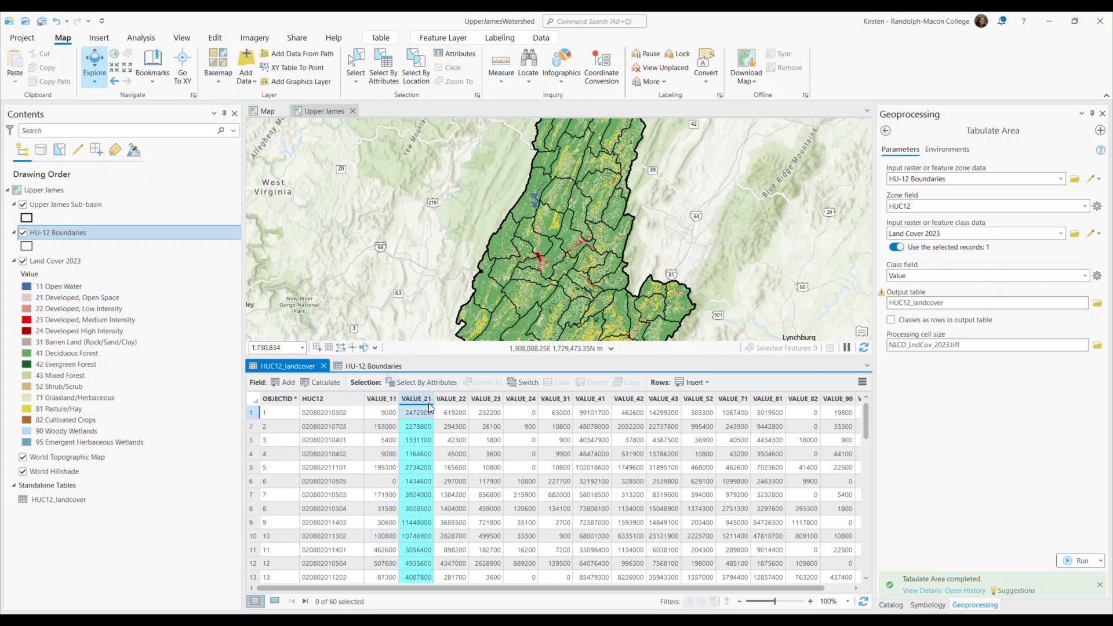
pyautogui.click(59, 297)
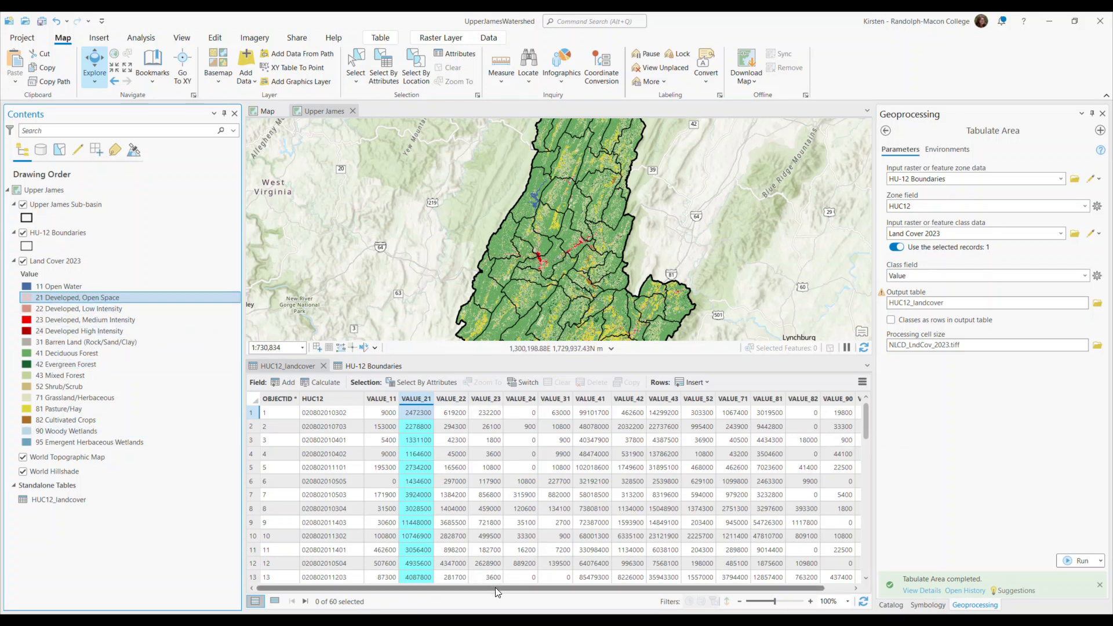
pyautogui.moveTo(495, 588); pyautogui.dragTo(639, 587)
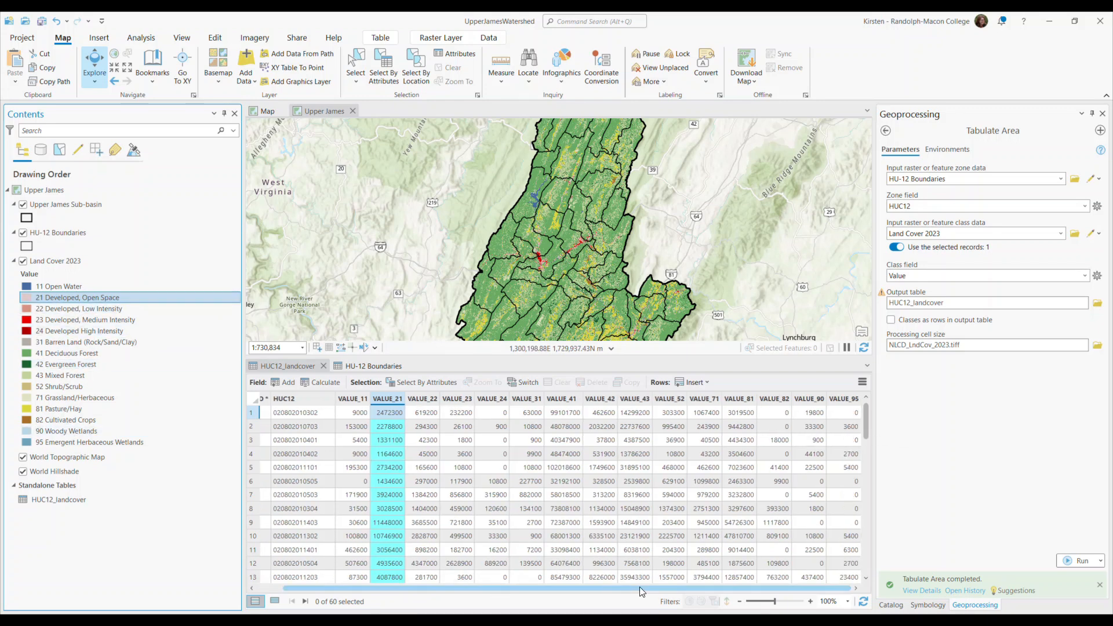
pyautogui.click(844, 399)
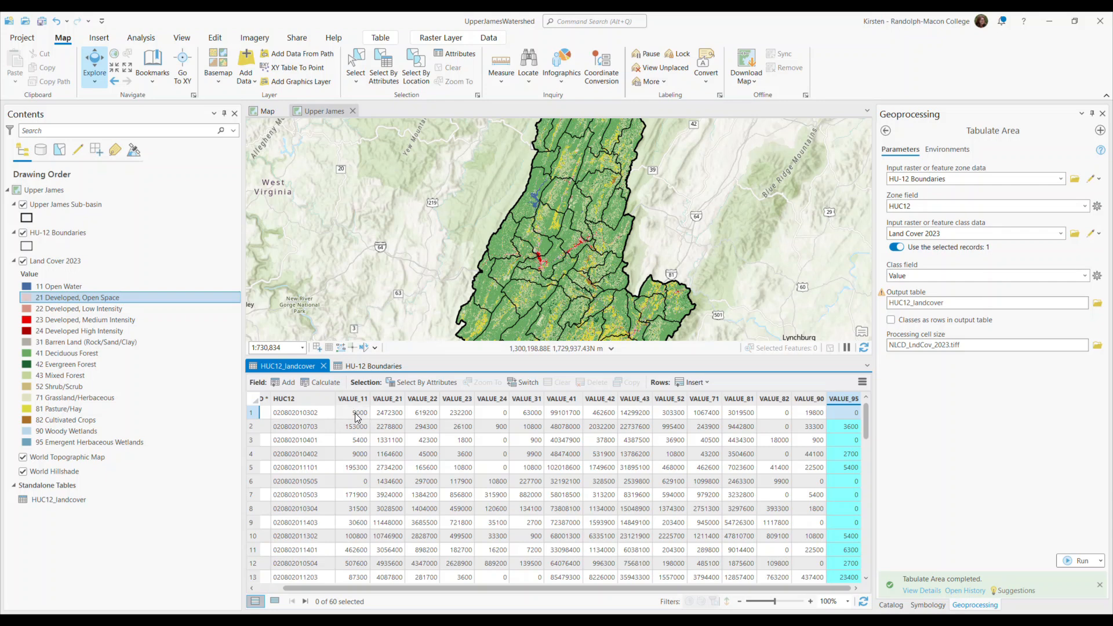
pyautogui.moveTo(371, 588); pyautogui.dragTo(344, 590)
pyautogui.click(388, 412)
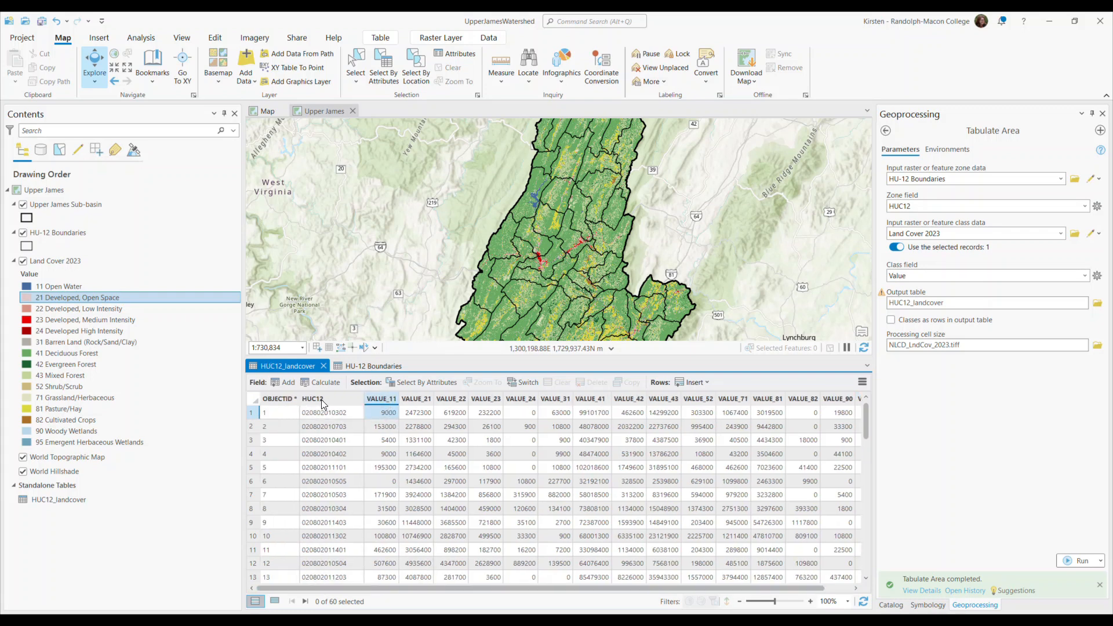
pyautogui.click(305, 415)
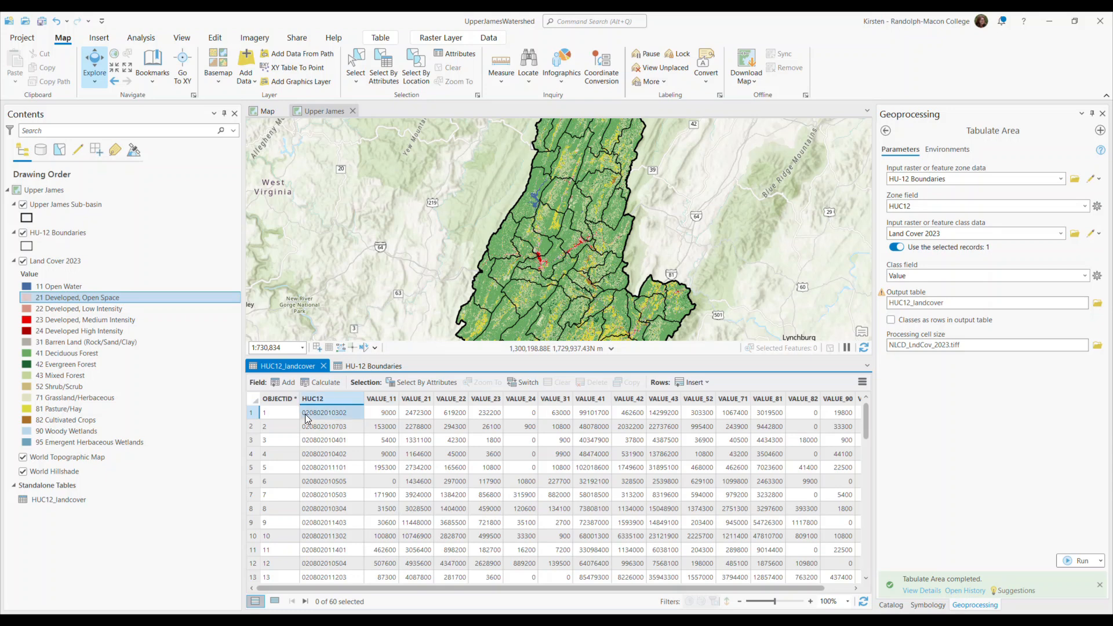
pyautogui.click(384, 413)
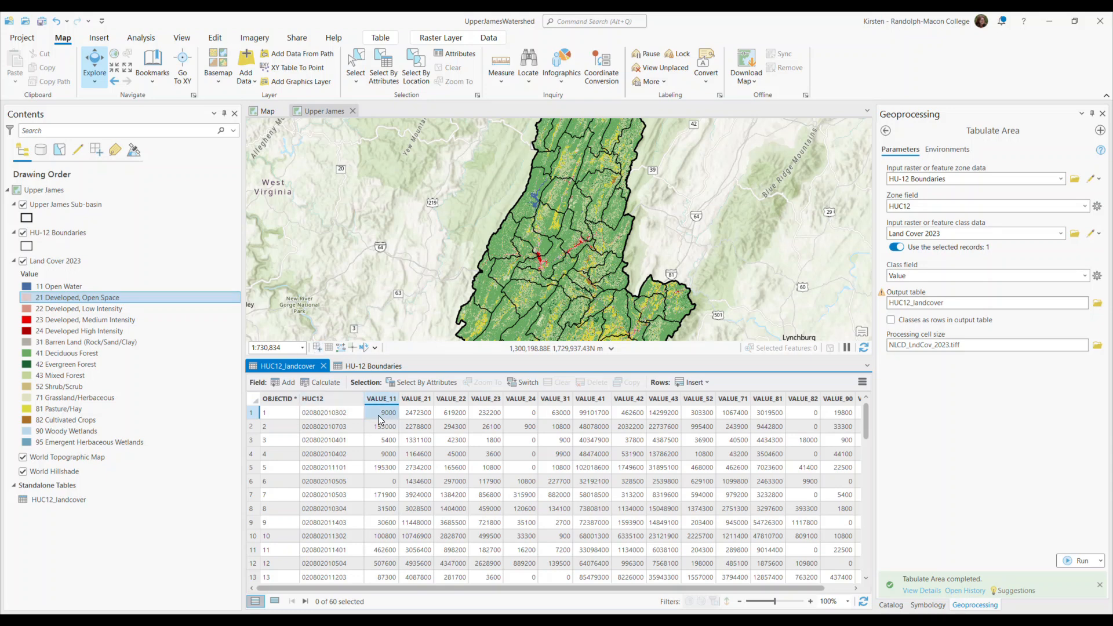
pyautogui.click(426, 417)
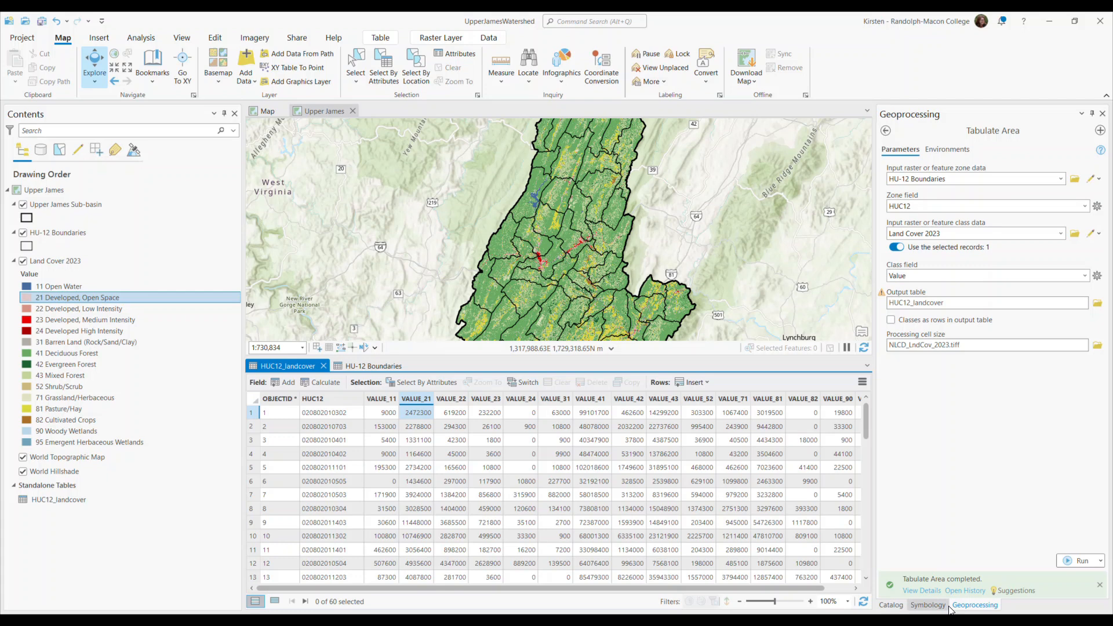
# Step: Search the geoprocessing tools for "add join" and open the Add Join tool
pyautogui.click(886, 131)
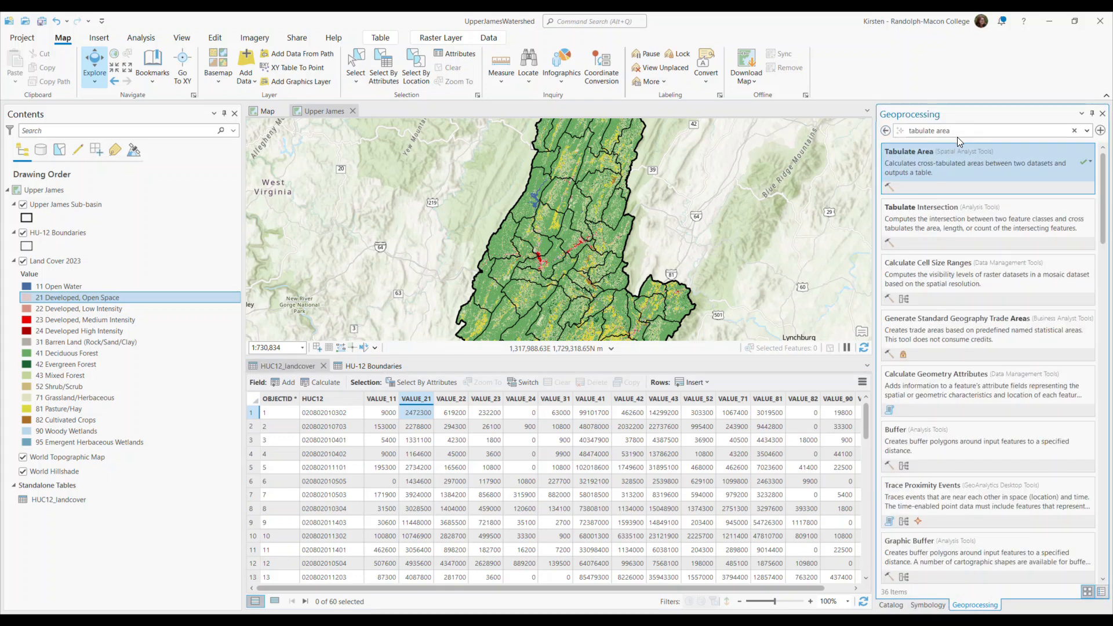
pyautogui.hotkey('ctrl', 'a')
pyautogui.write('add join')
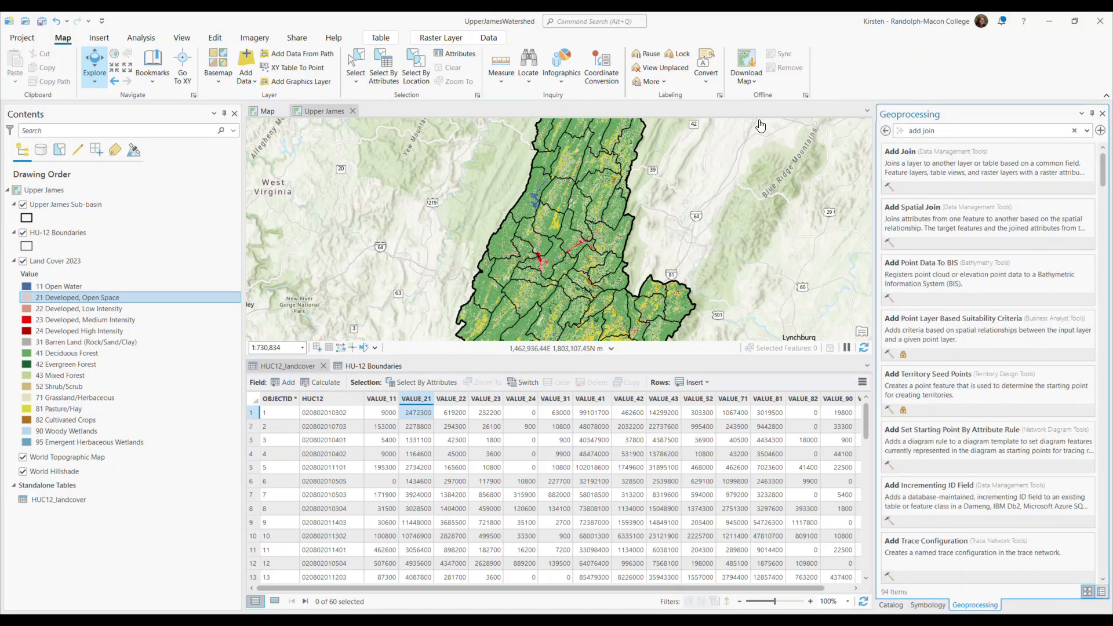
pyautogui.click(971, 173)
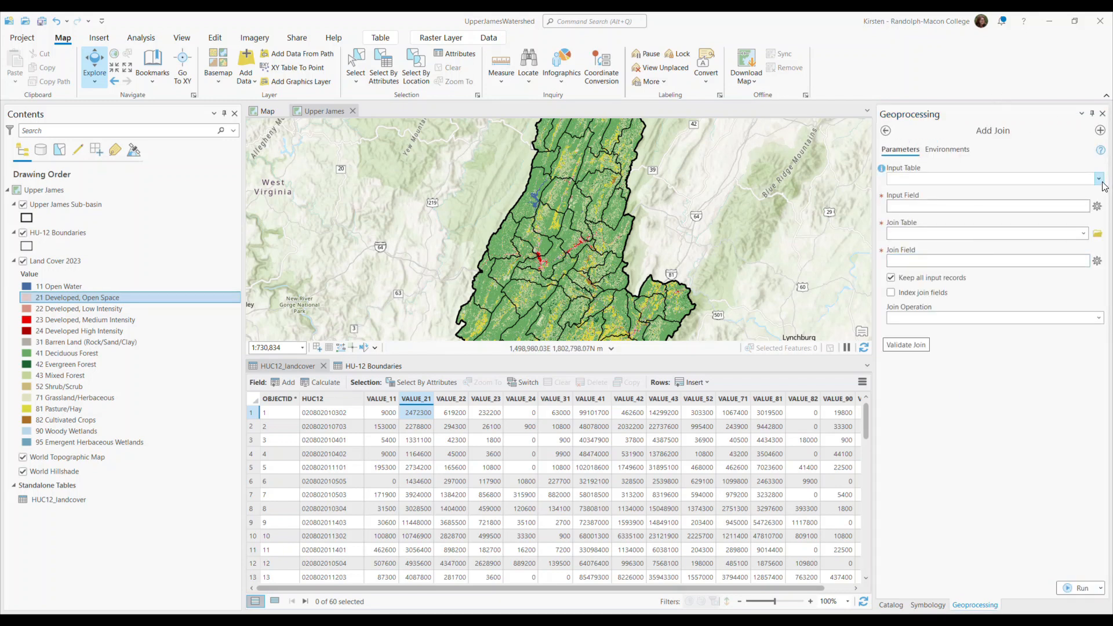
# Step: Set up the join with HU-12 Boundaries as input table, HUC12_landcover as join table, and HUC12 as the input and join field
pyautogui.click(1098, 180)
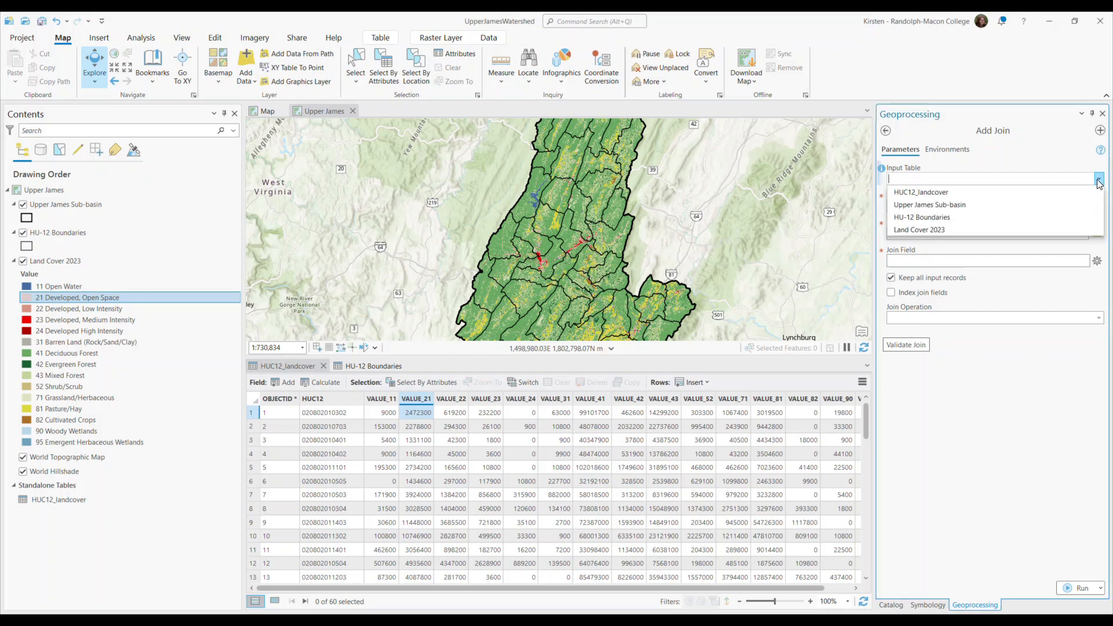
pyautogui.click(928, 218)
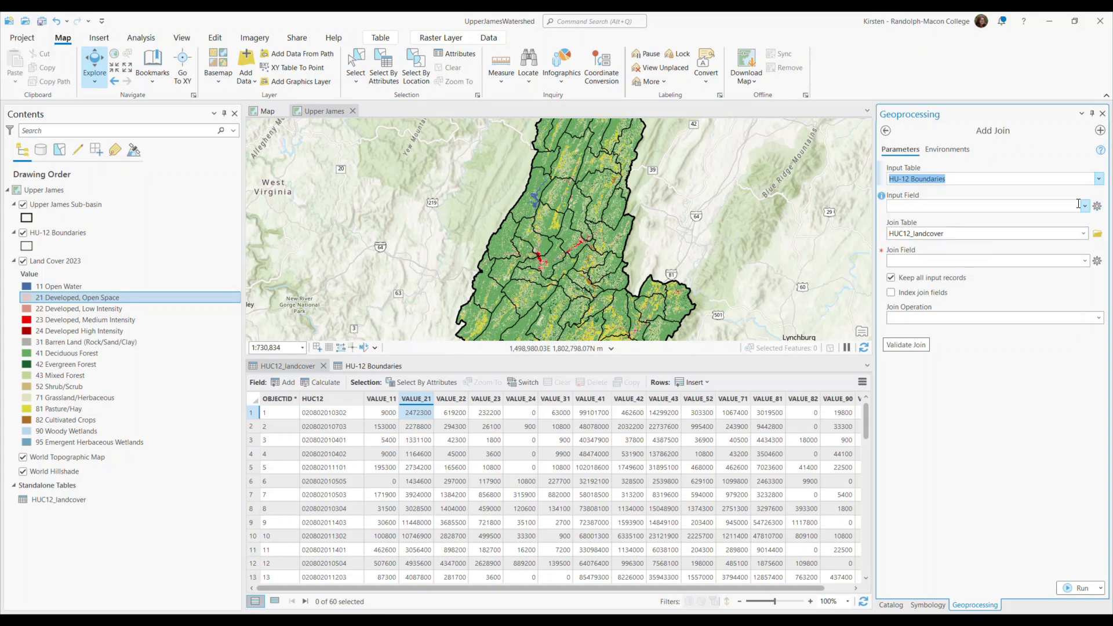
pyautogui.click(1082, 235)
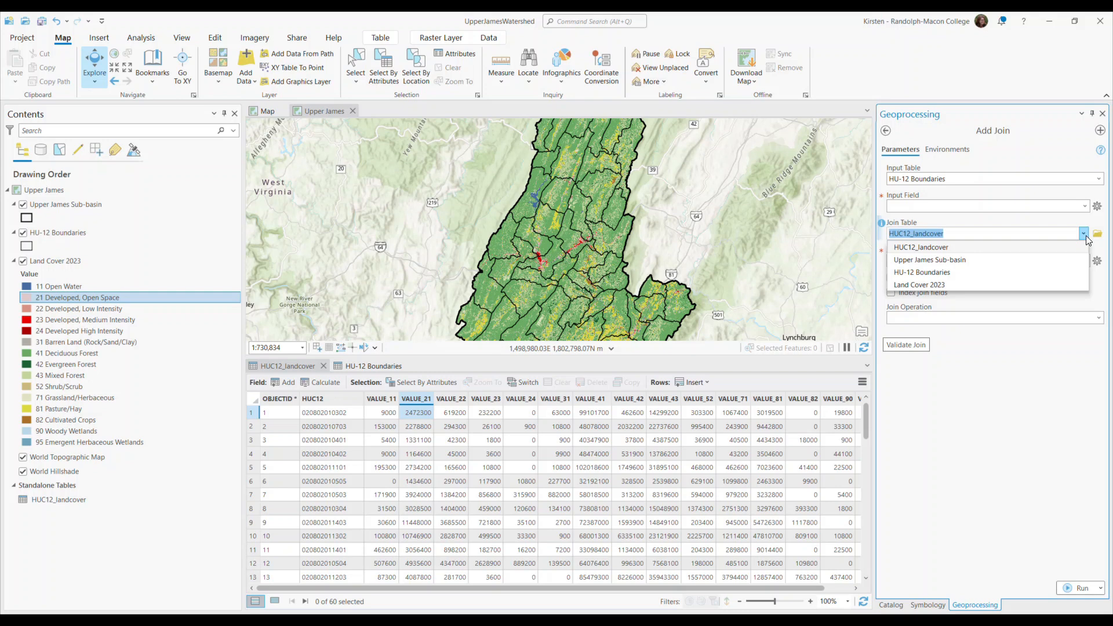
pyautogui.click(1086, 236)
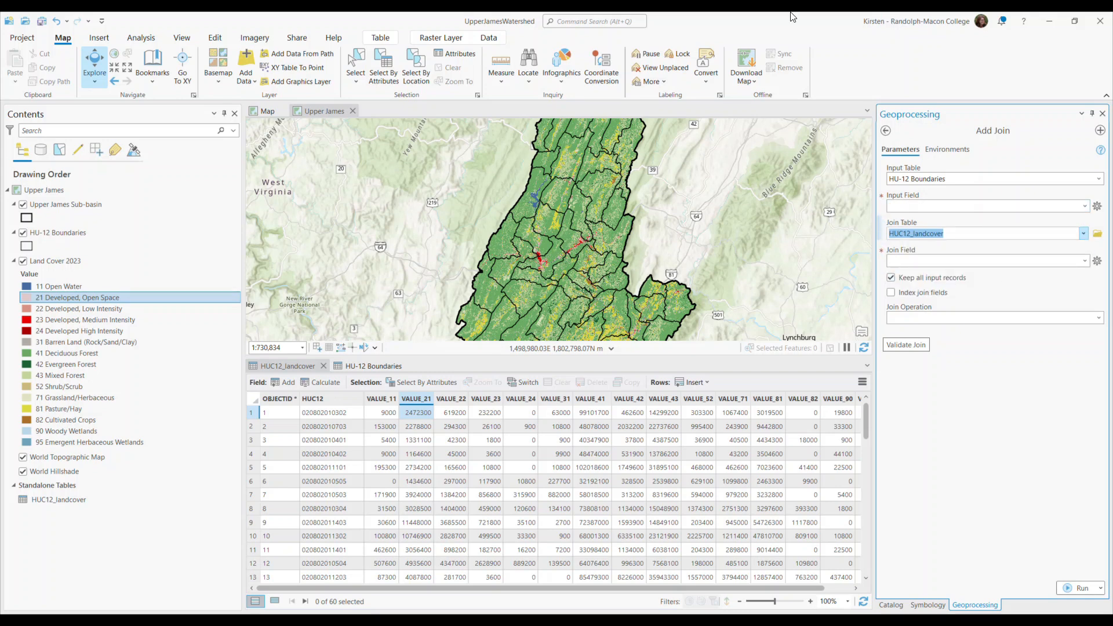
pyautogui.click(1084, 206)
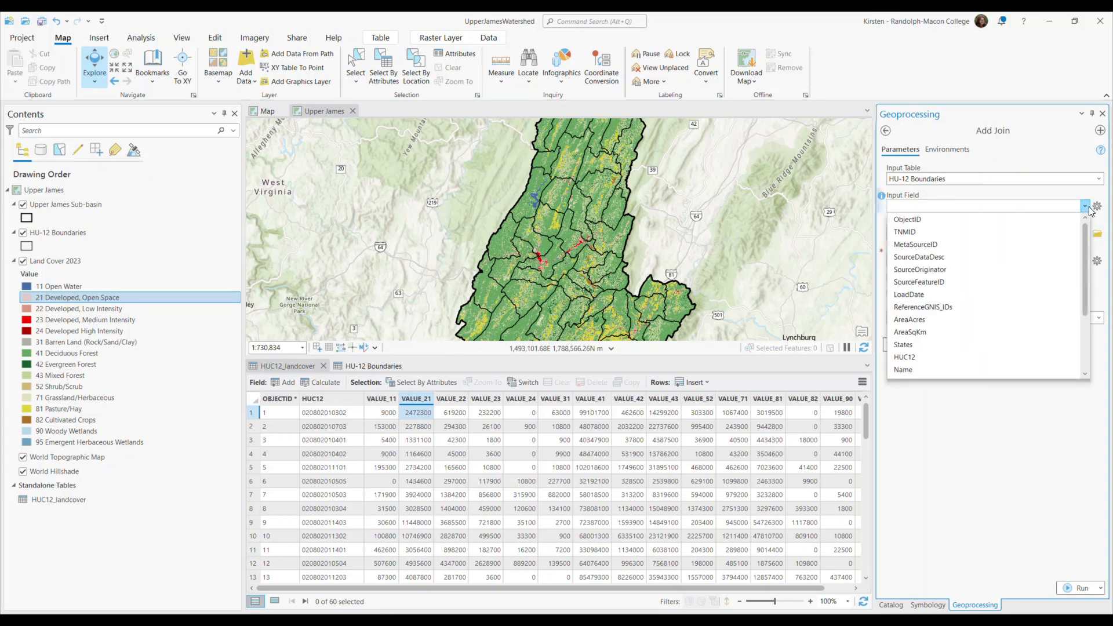
pyautogui.click(912, 355)
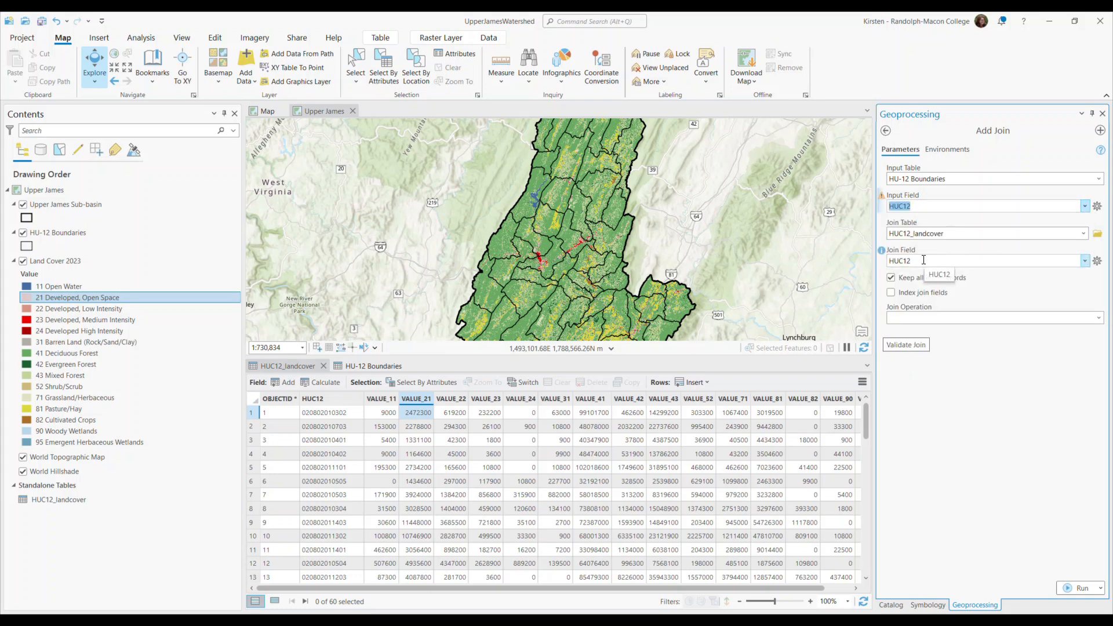
# Step: Validate the join between HU-12 Boundaries and HUC12_landcover, reading through the validation report and dismissing it
pyautogui.click(907, 346)
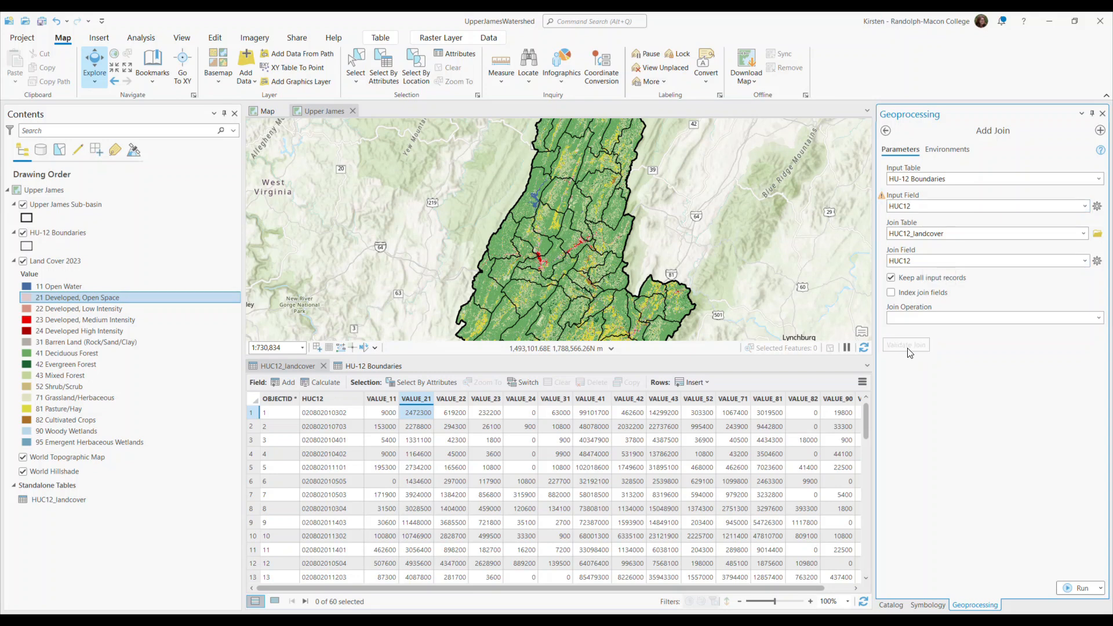
pyautogui.scroll(-3, 626, 351)
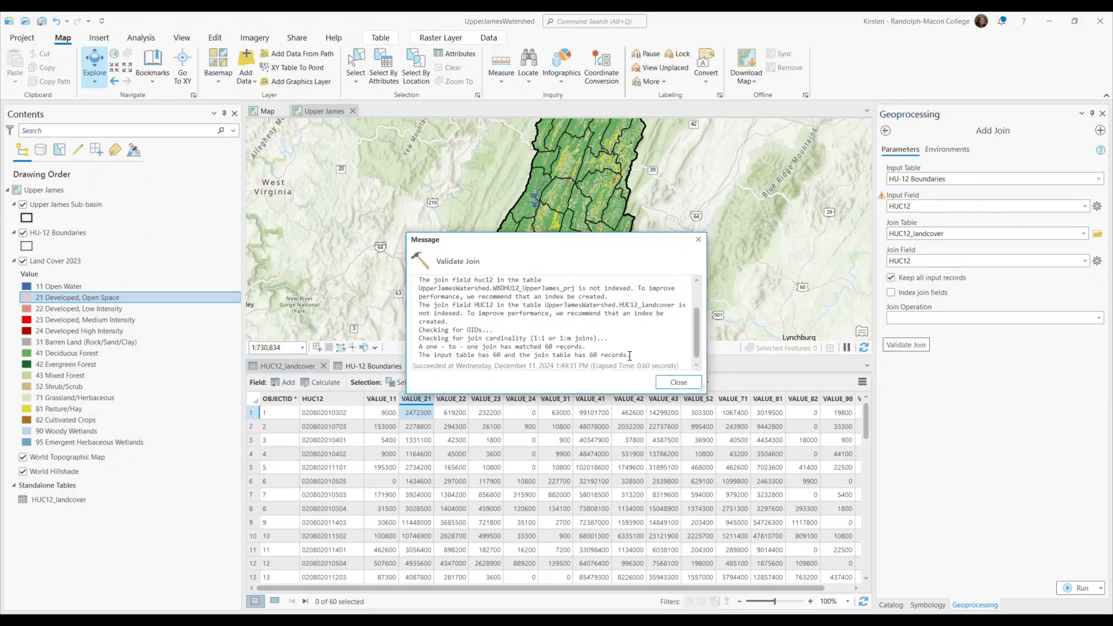
pyautogui.click(678, 383)
# Step: Run Add Join and check the joined VALUE columns in the HU-12 Boundaries attribute table
pyautogui.click(1078, 588)
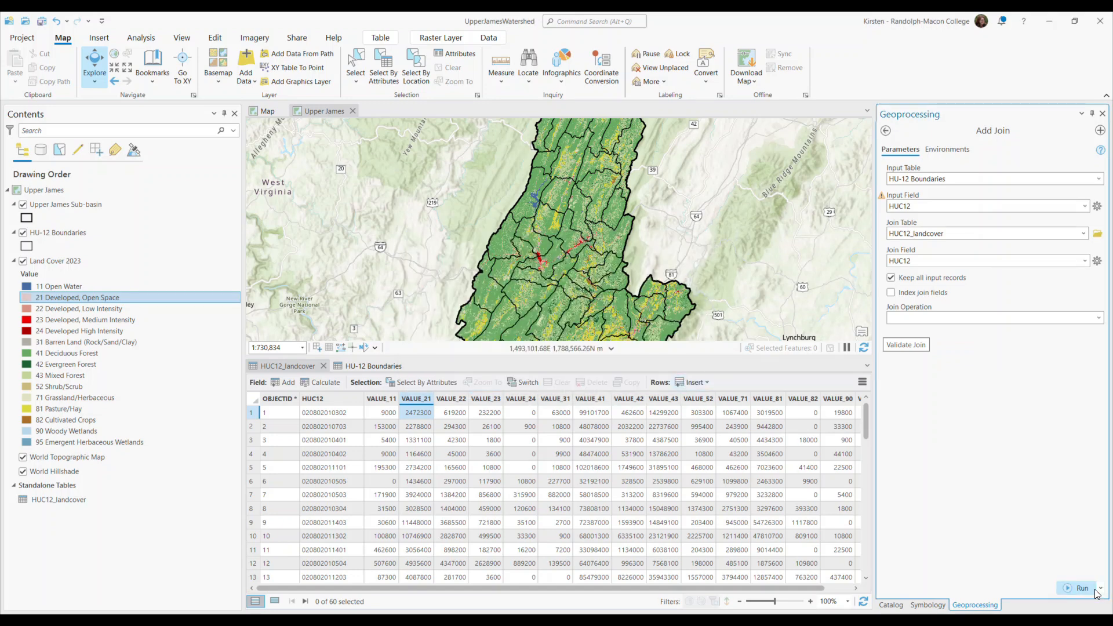
pyautogui.moveTo(1098, 593)
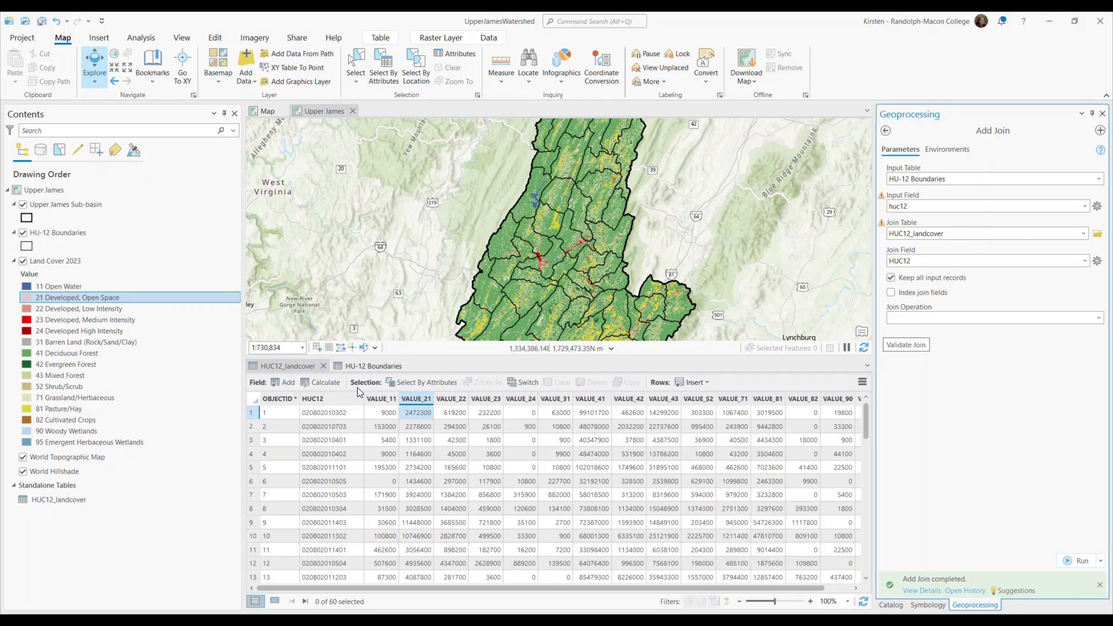
pyautogui.click(362, 366)
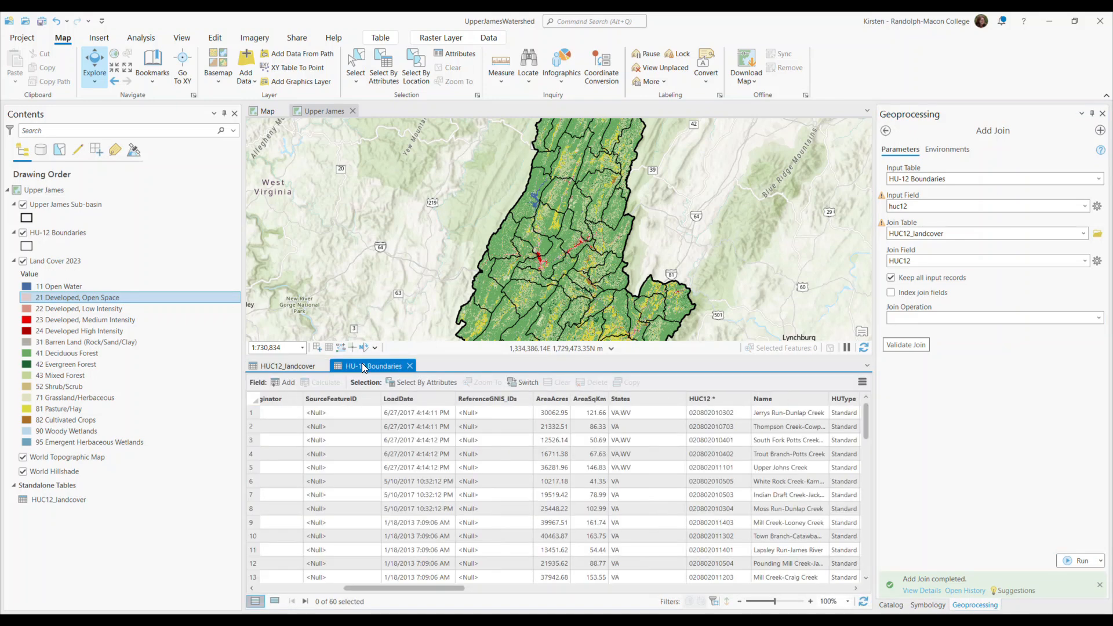
pyautogui.moveTo(368, 589); pyautogui.dragTo(757, 577)
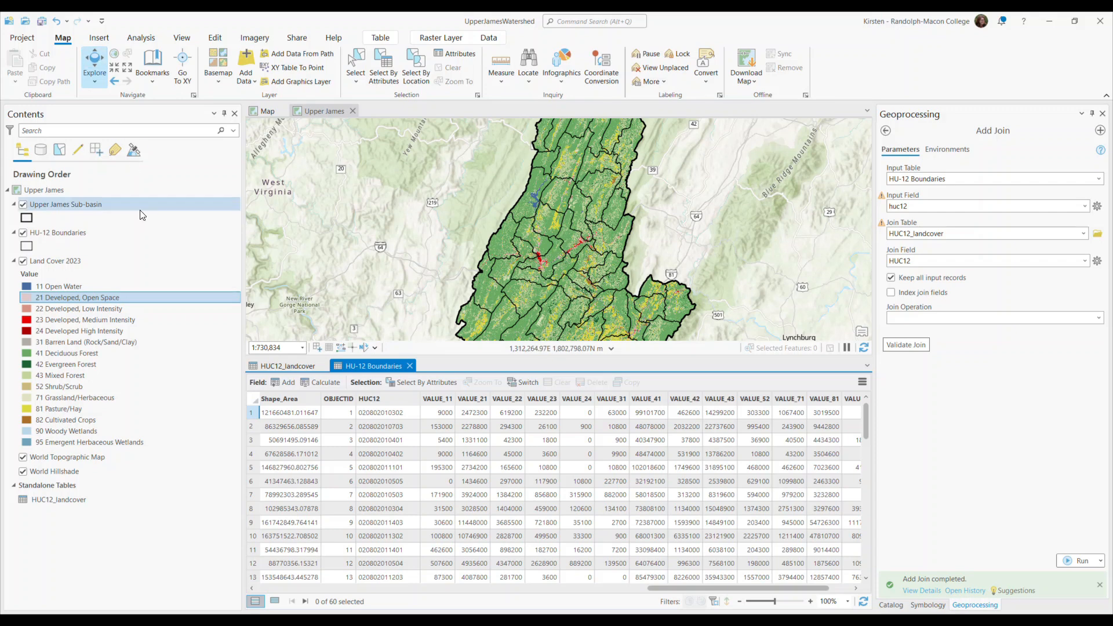
# Step: Remove all joins from the HU-12 Boundaries layer and confirm the removal
pyautogui.rightClick(68, 233)
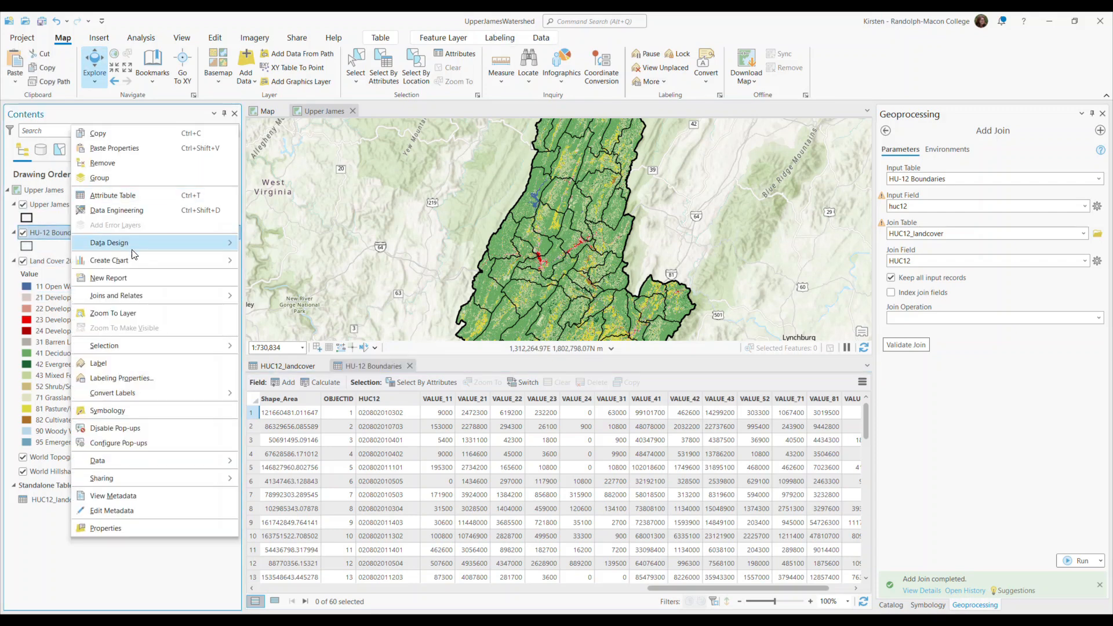
pyautogui.moveTo(154, 297)
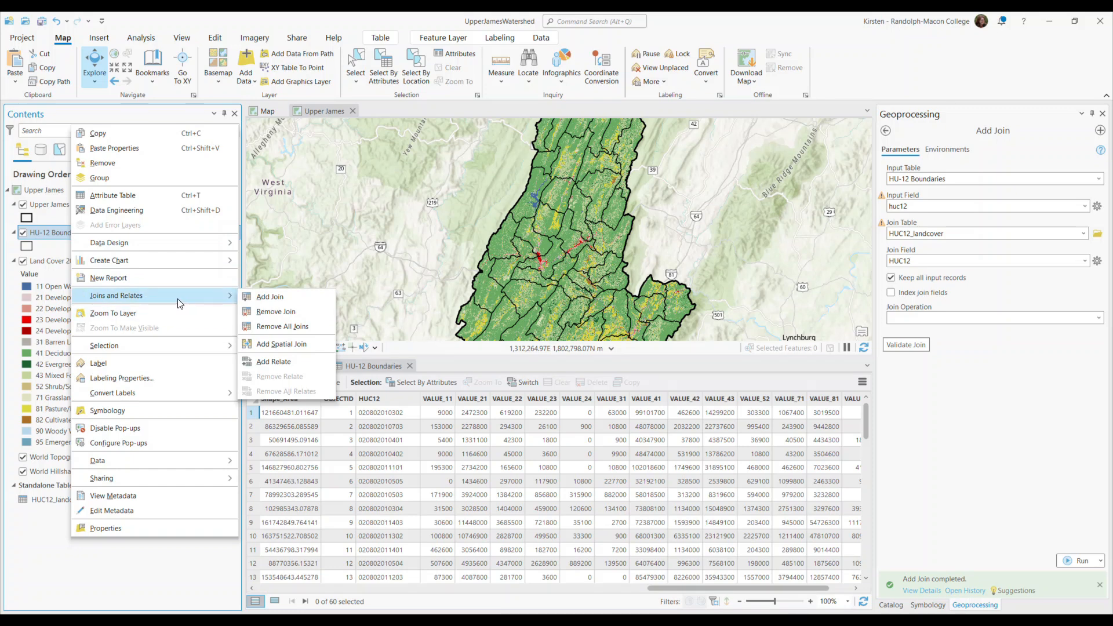
pyautogui.click(299, 326)
pyautogui.click(604, 338)
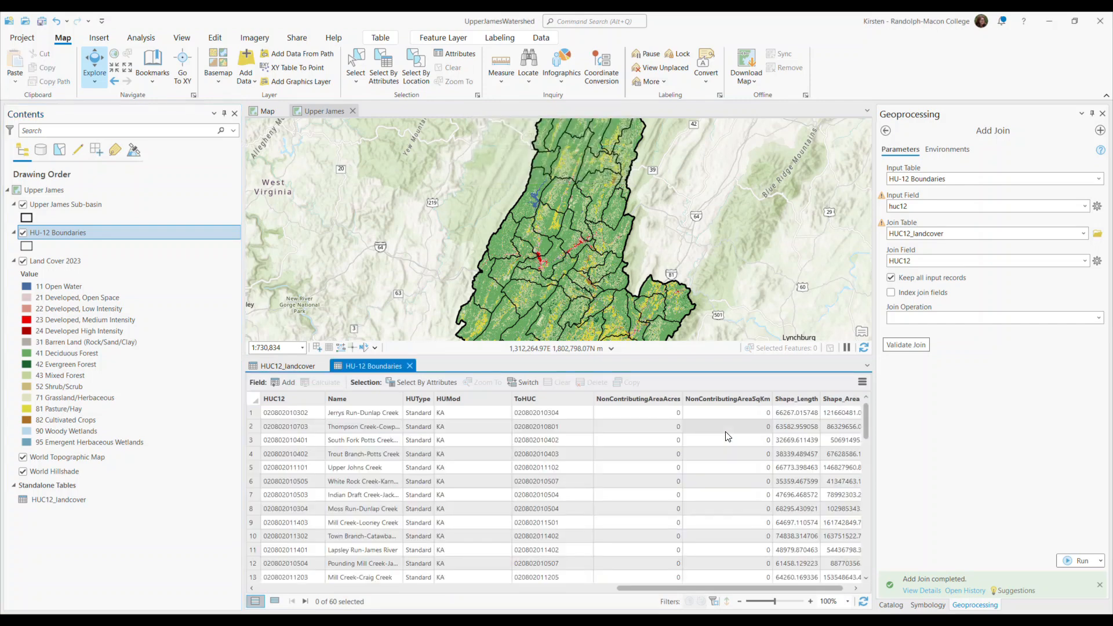
# Step: Return to the HUC12_landcover table and examine its VALUE column names, highlighting VALUE_41 and VALUE_11
pyautogui.click(288, 366)
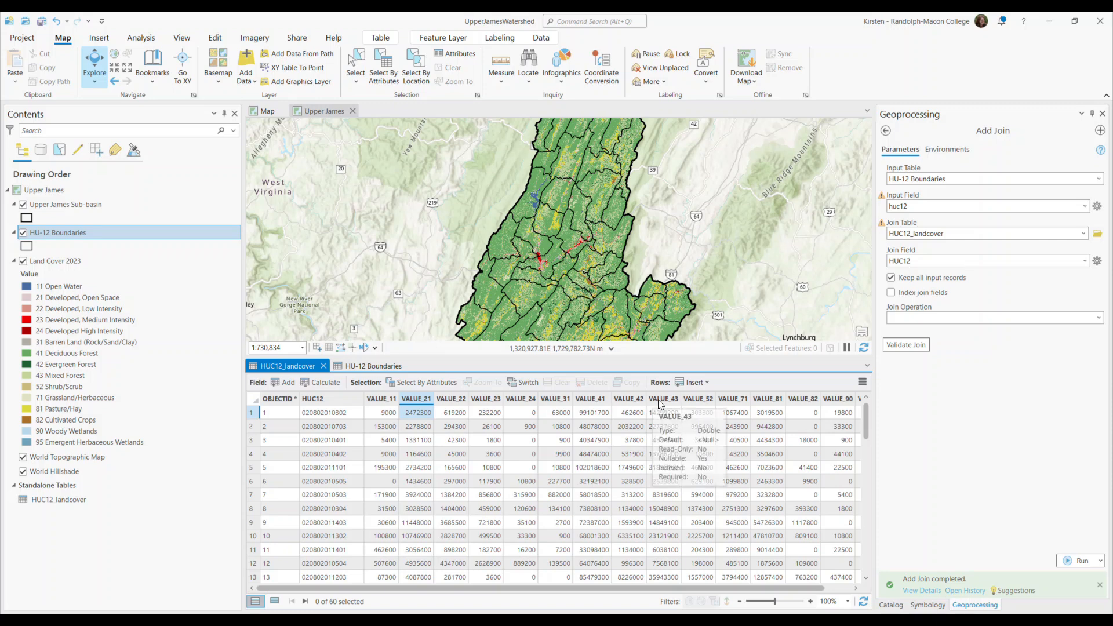
pyautogui.click(592, 400)
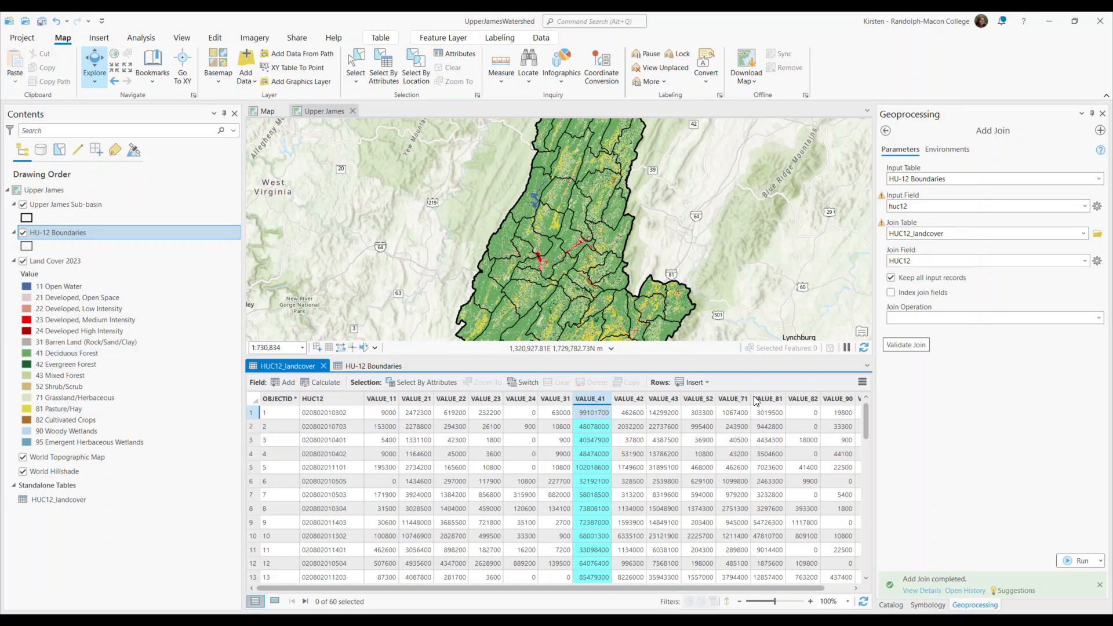
pyautogui.moveTo(757, 401)
pyautogui.click(374, 401)
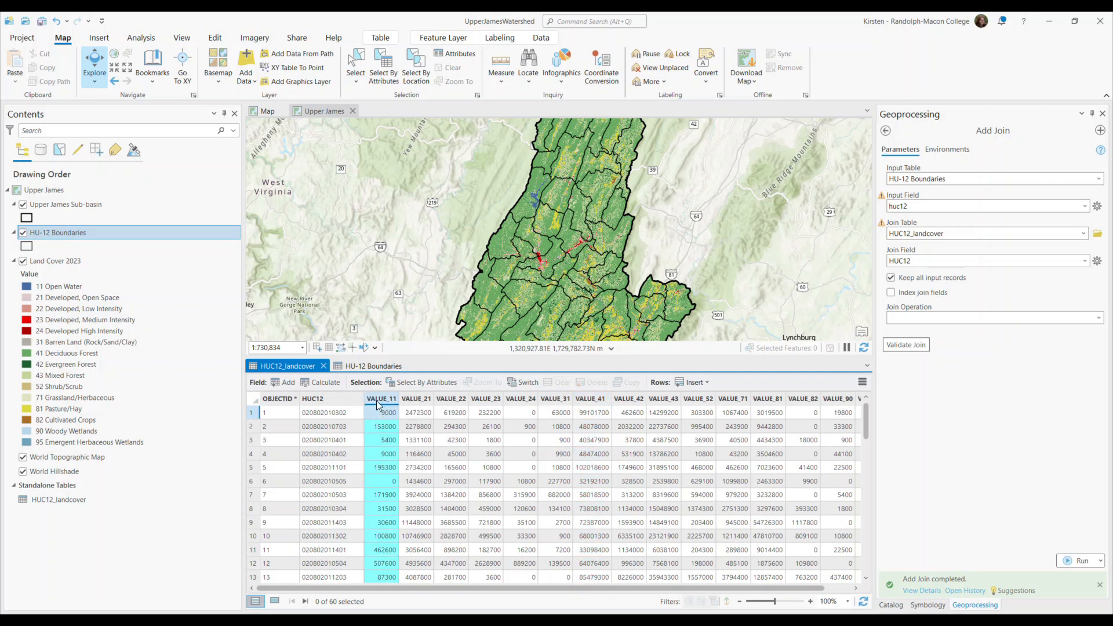
# Step: Search the geoprocessing tools for "alterfield" and open the Alter Field tool
pyautogui.click(885, 130)
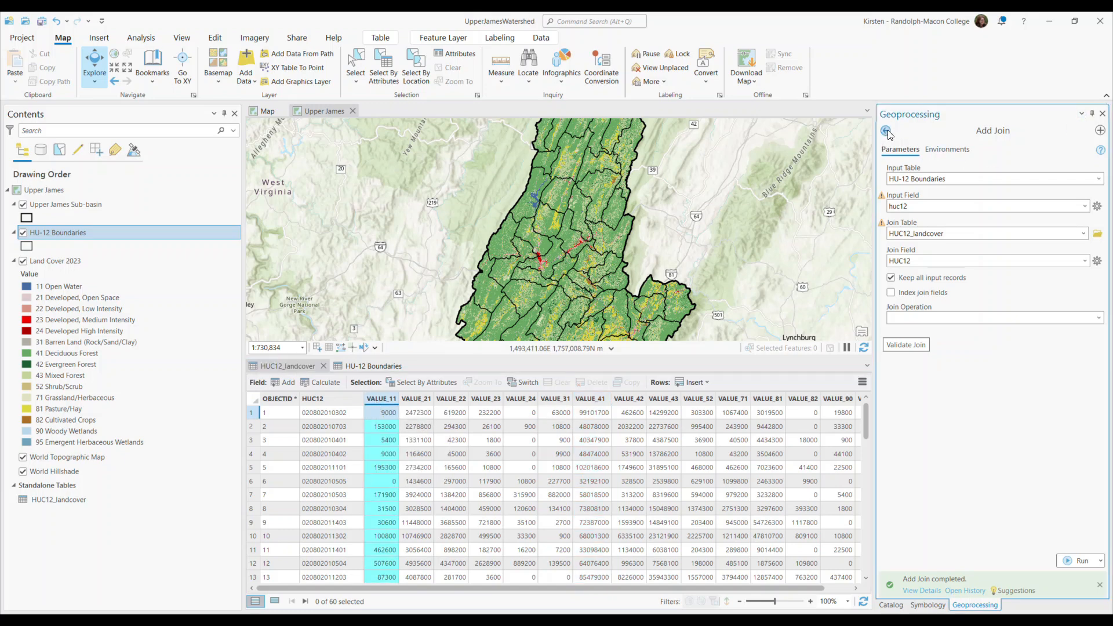
pyautogui.click(946, 130)
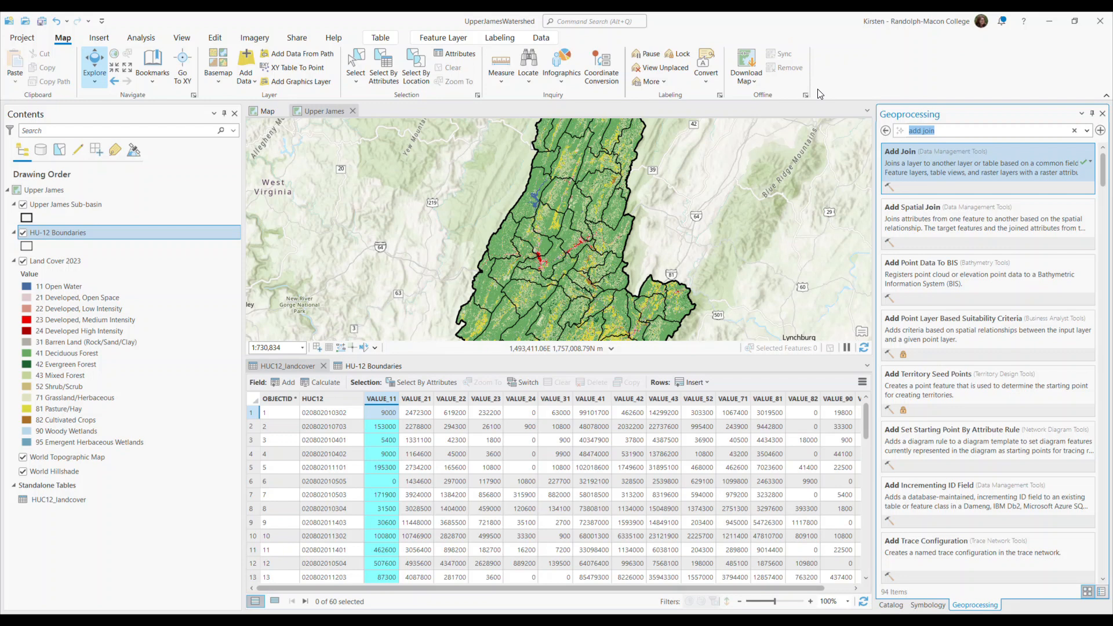
pyautogui.write('alterfield')
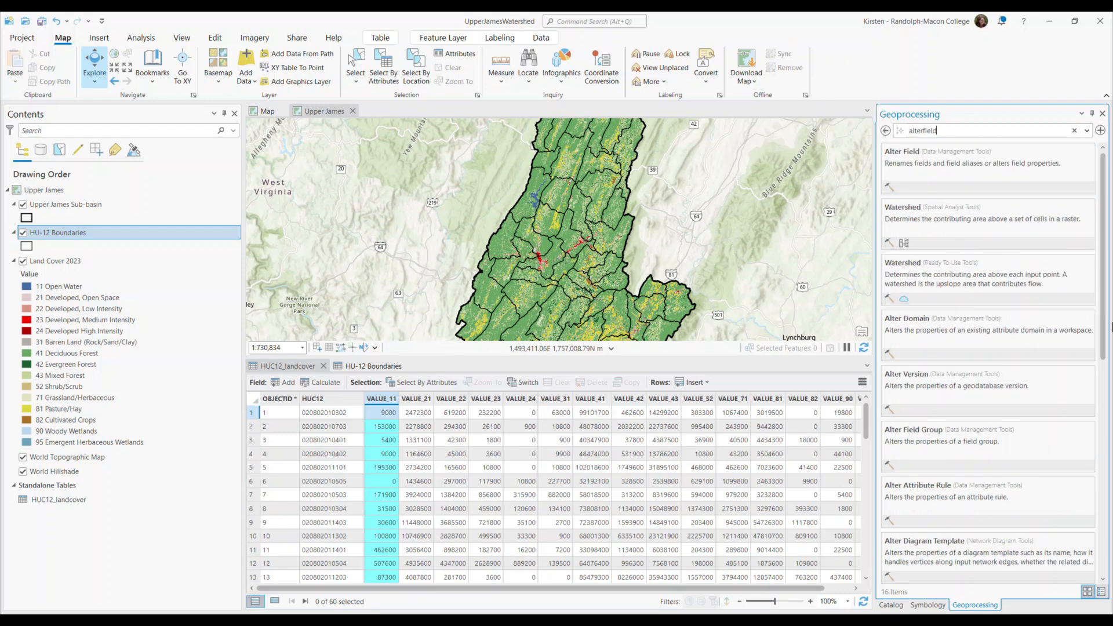
pyautogui.click(959, 169)
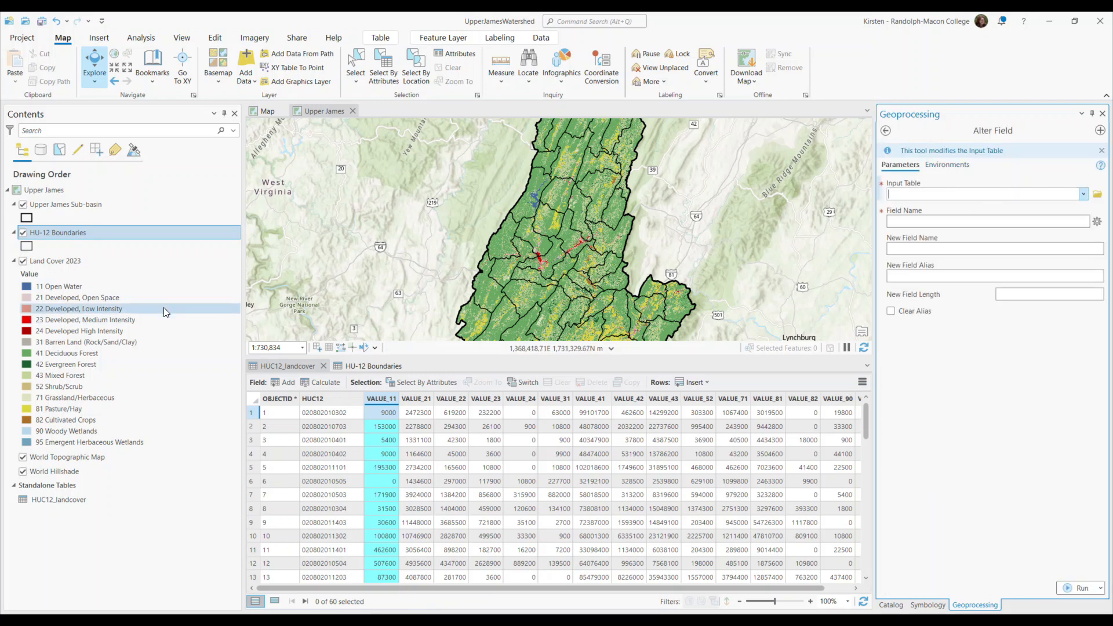
# Step: Set the Alter Field input table to HUC12_landcover and choose VALUE_11 as the field
pyautogui.click(1083, 195)
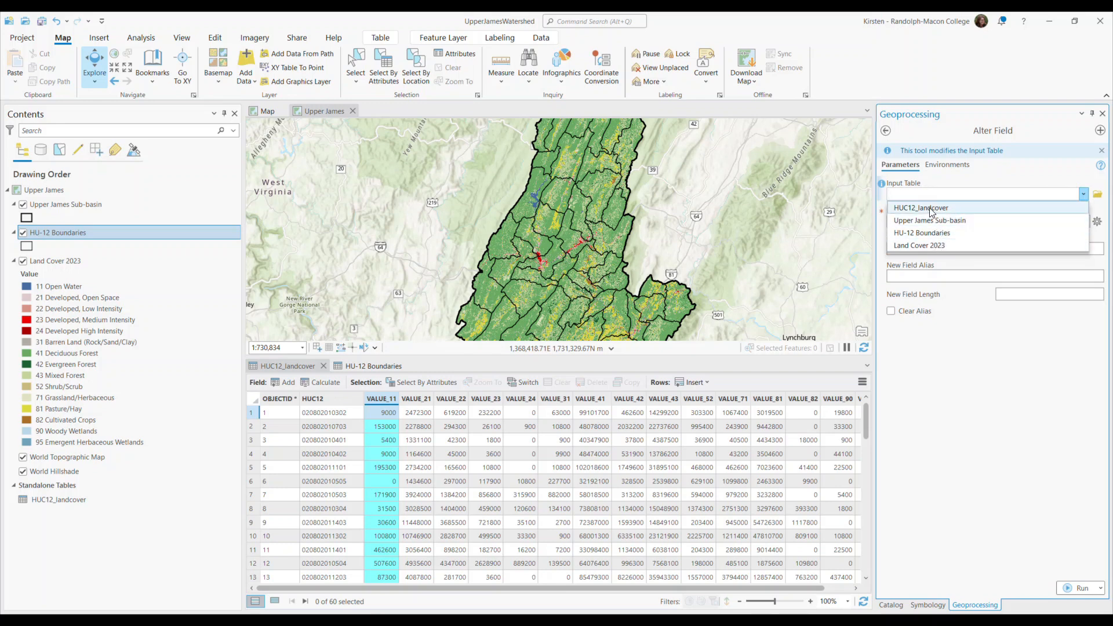
pyautogui.click(930, 209)
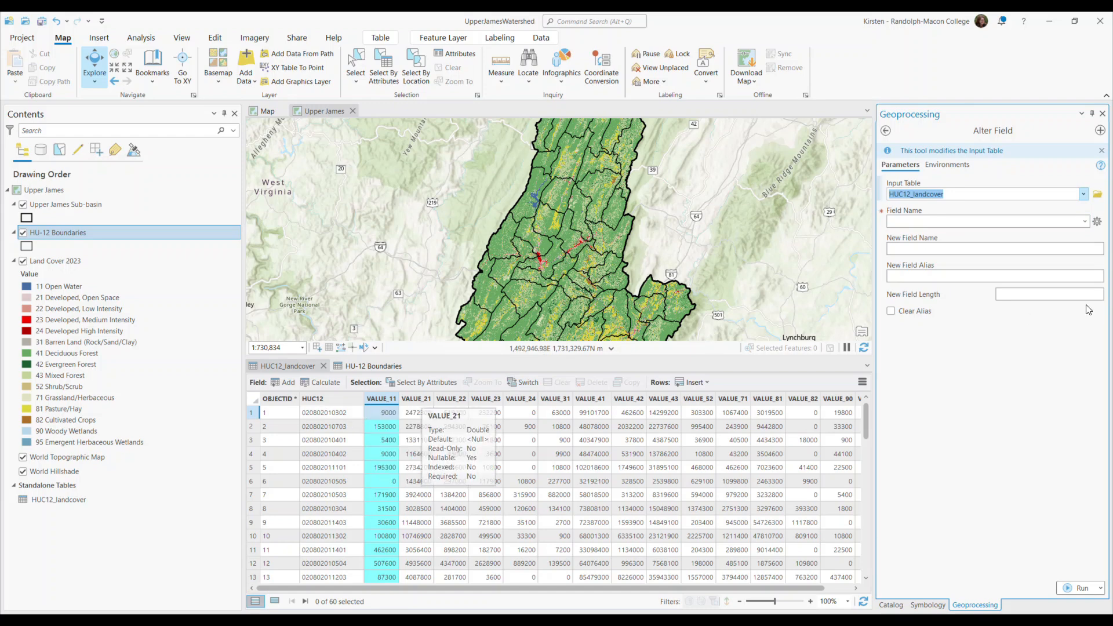
pyautogui.click(1085, 222)
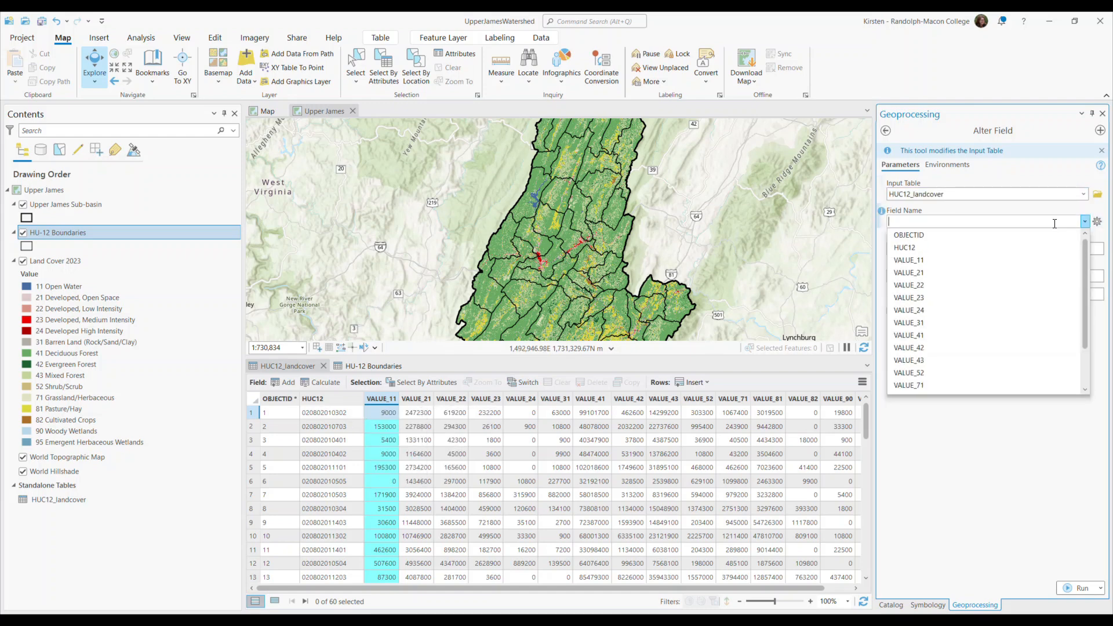
pyautogui.click(918, 263)
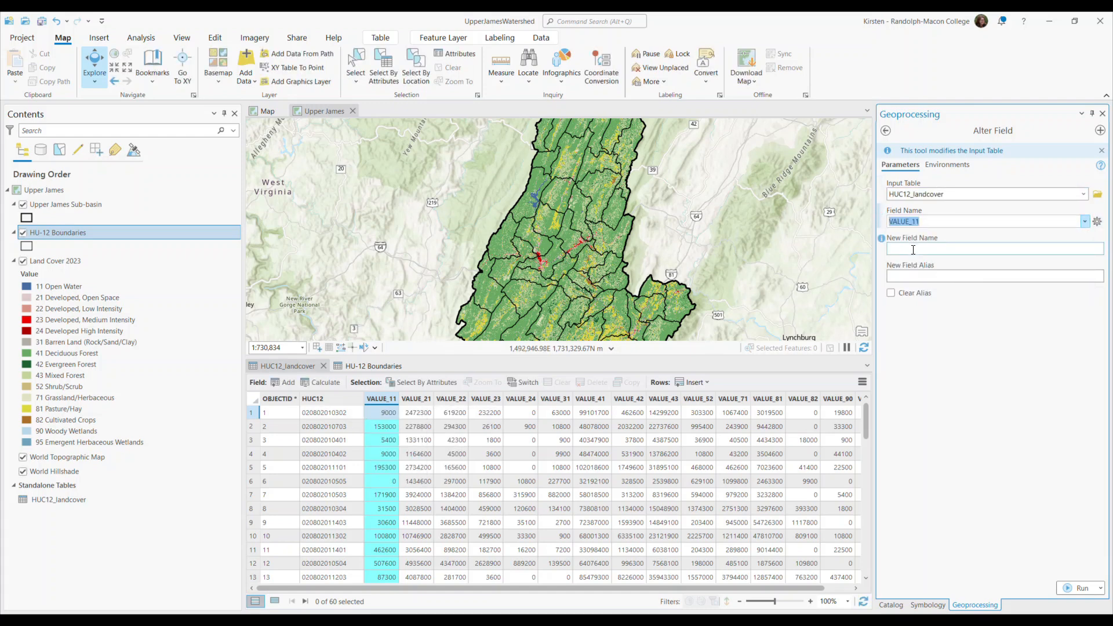
# Step: Enter OpenWater as both the new field name and the new field alias
pyautogui.click(913, 250)
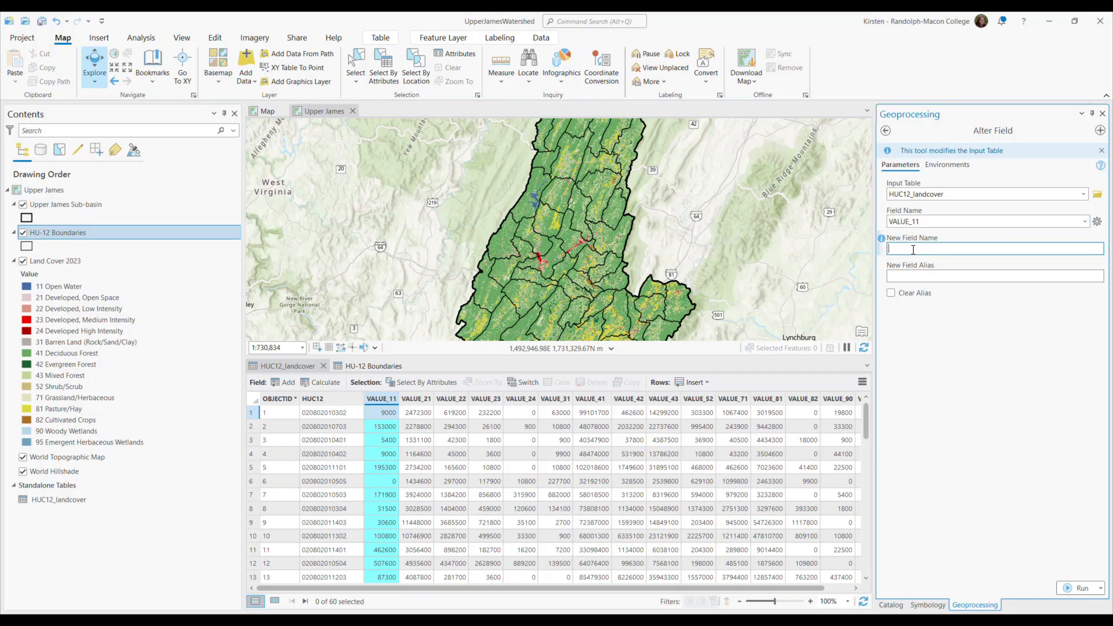
pyautogui.write('OpenWater')
pyautogui.doubleClick(903, 248)
pyautogui.hotkey('ctrl', 'c')
pyautogui.click(918, 275)
pyautogui.hotkey('ctrl', 'v')
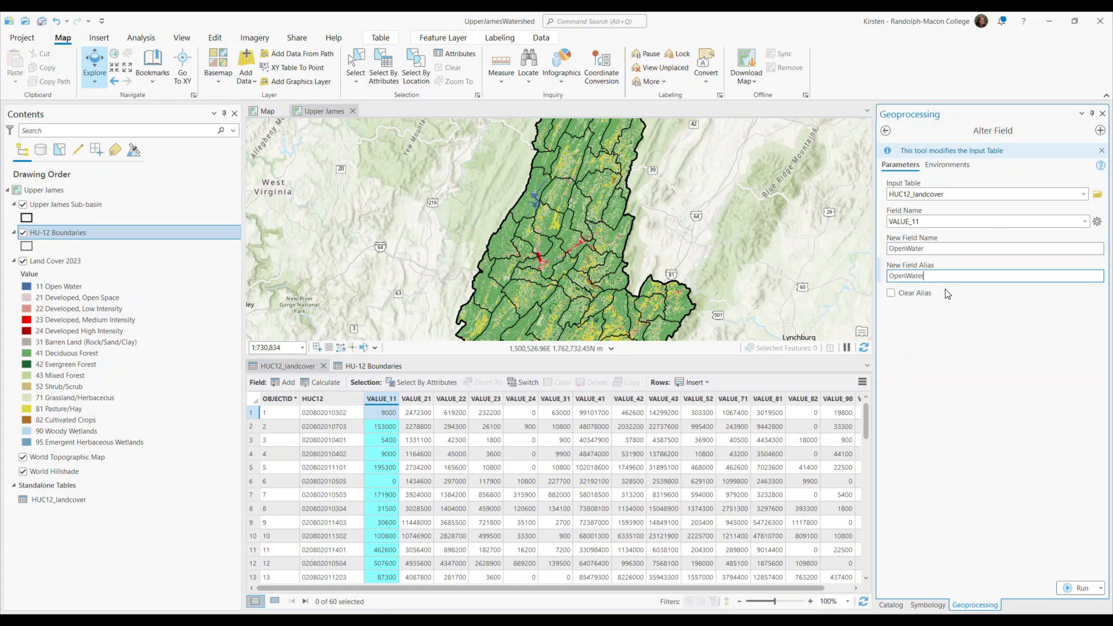
# Step: Run Alter Field and review the renamed land cover columns across the HUC12_landcover table
pyautogui.click(1077, 591)
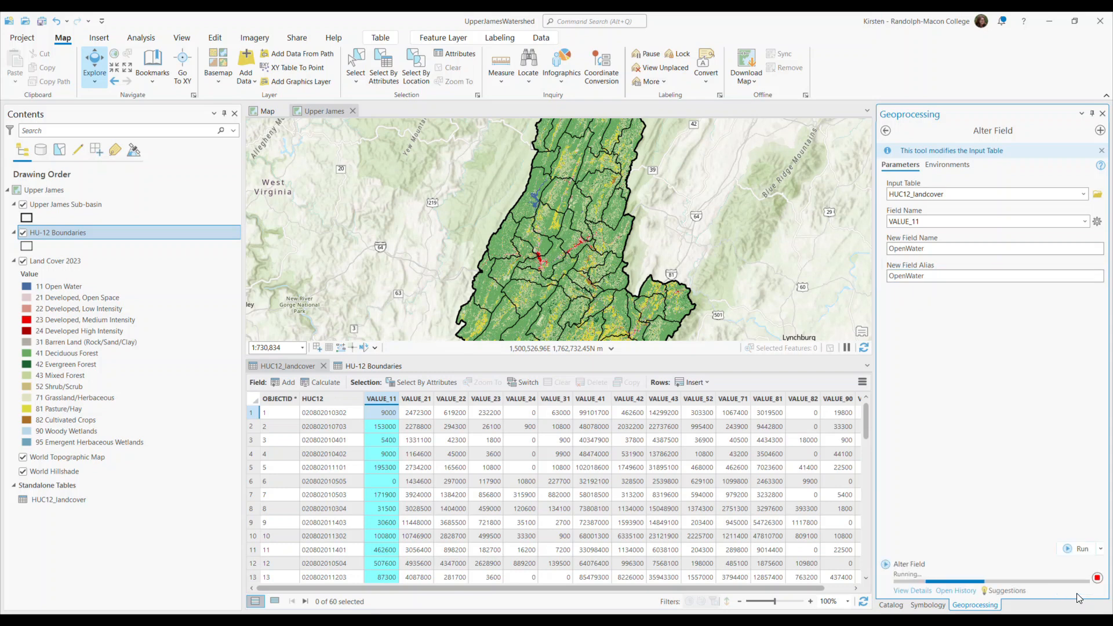
pyautogui.moveTo(1076, 593)
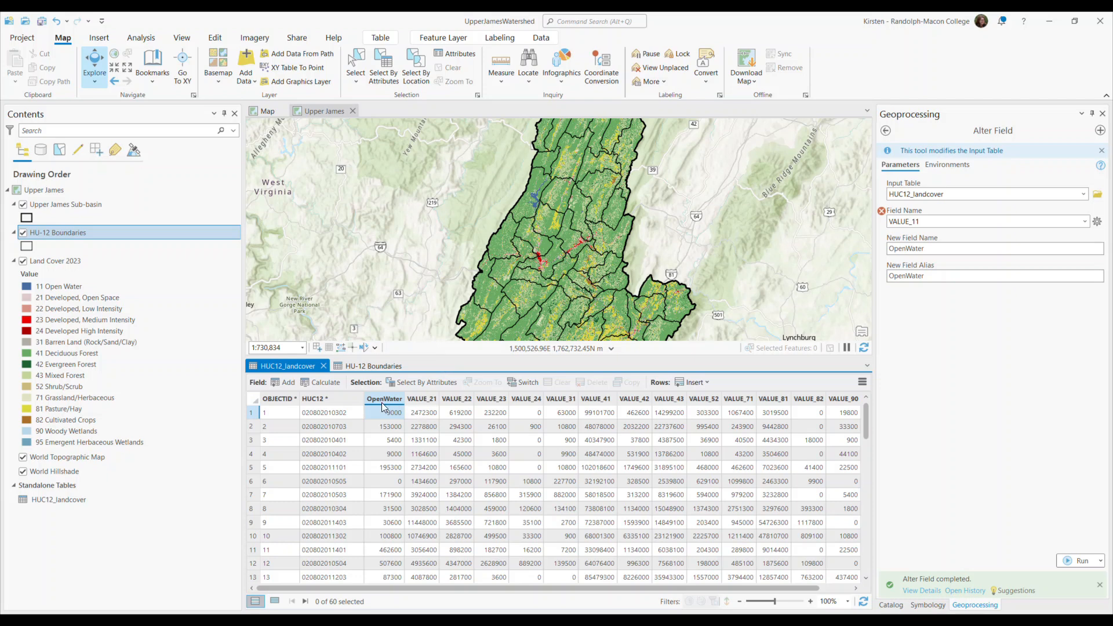
pyautogui.moveTo(382, 403)
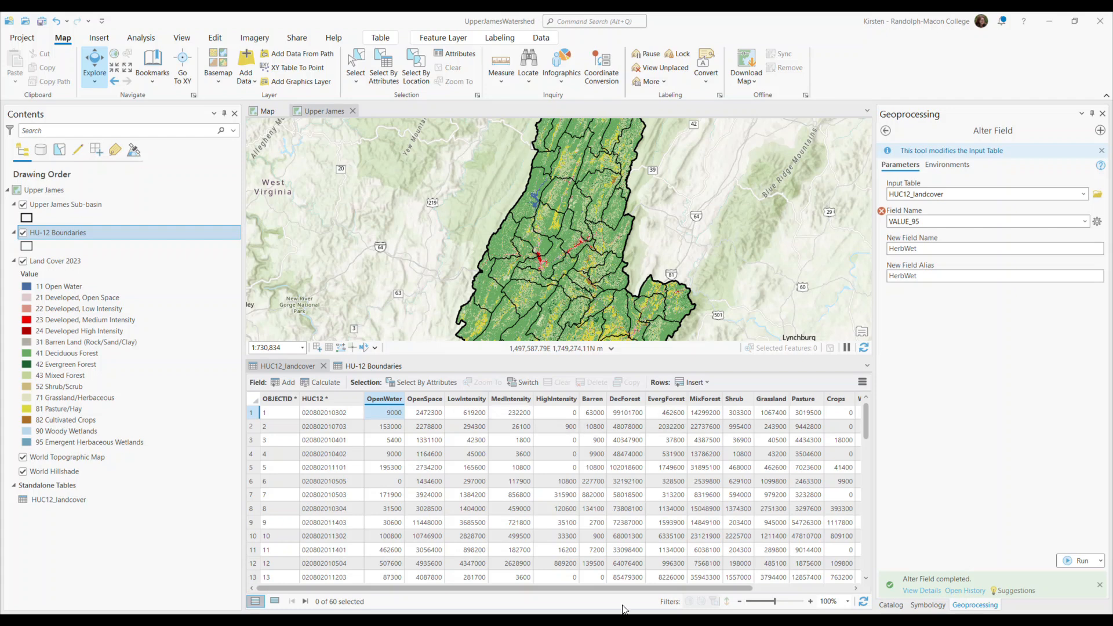
pyautogui.moveTo(625, 587); pyautogui.dragTo(811, 587)
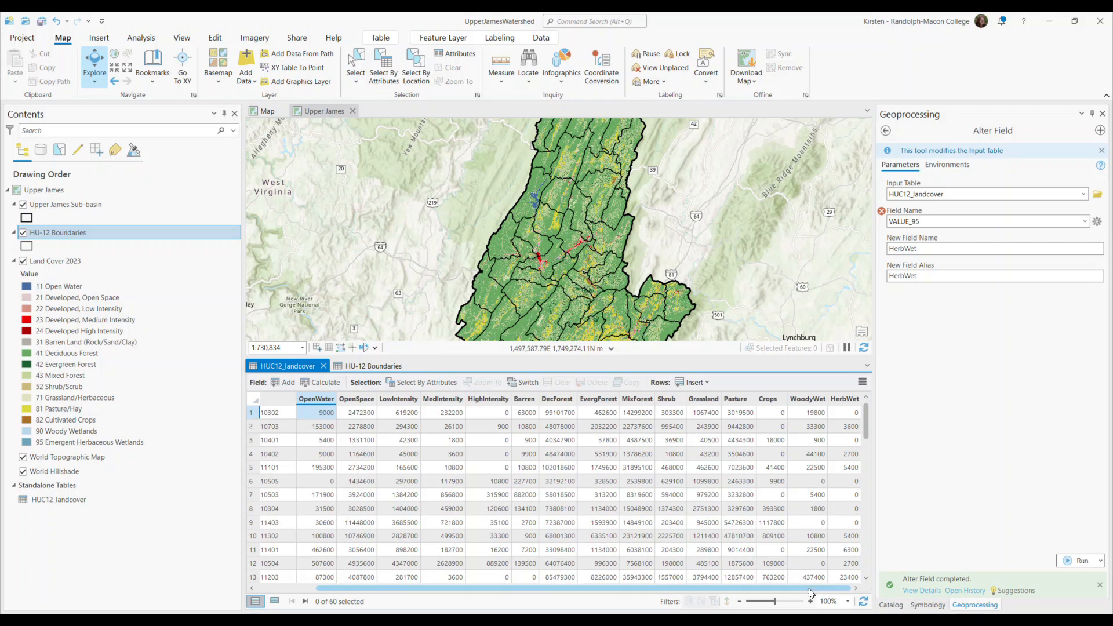
pyautogui.moveTo(809, 589); pyautogui.dragTo(561, 593)
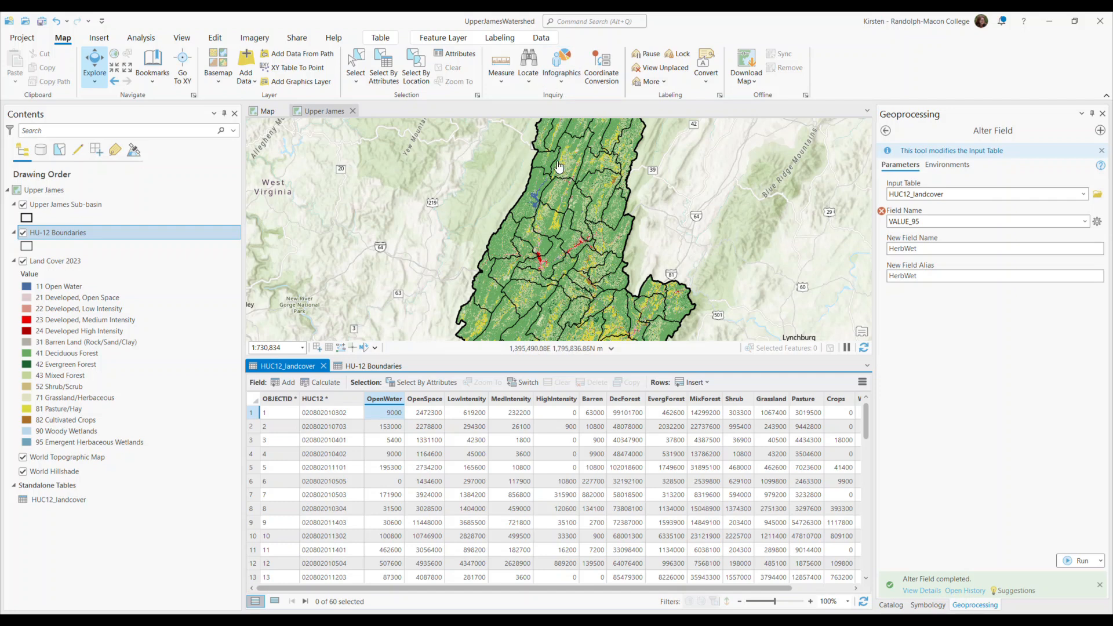
# Step: Return to the geoprocessing search, look up "calcua", and open the Calculate Field tool from Data Management Tools
pyautogui.click(885, 132)
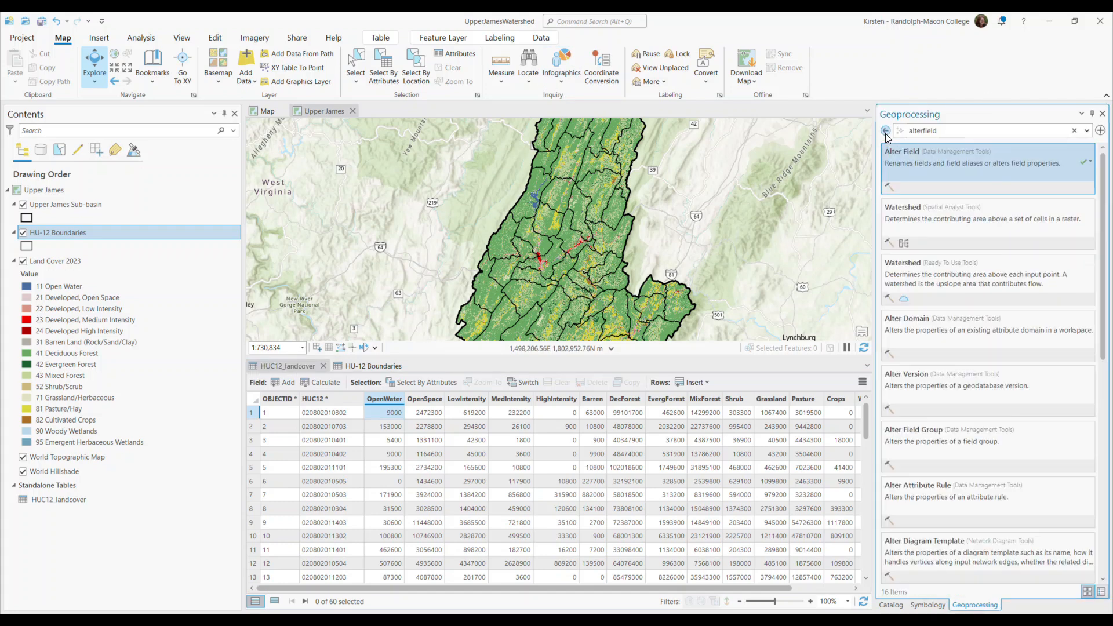
pyautogui.hotkey('ctrl', 'a')
pyautogui.write('calcua')
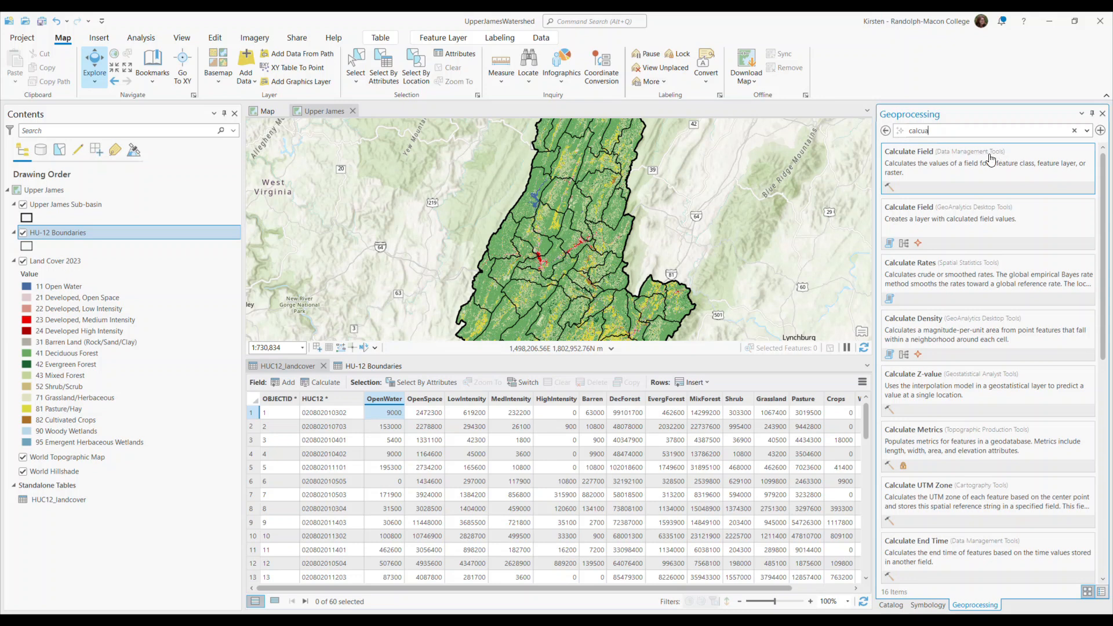
pyautogui.click(990, 153)
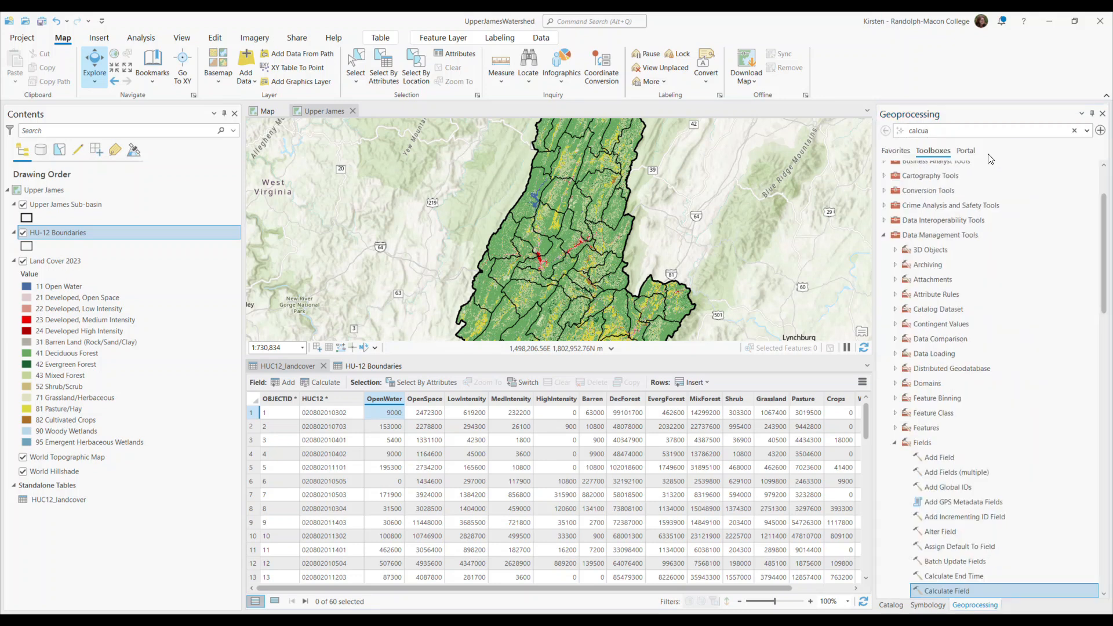
pyautogui.doubleClick(972, 590)
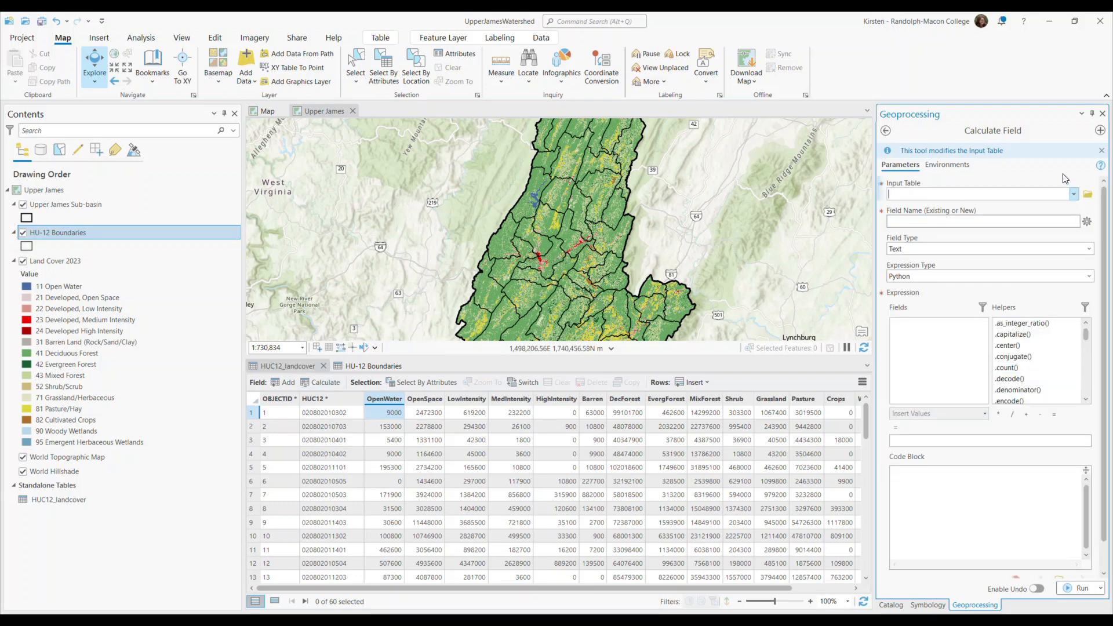
# Step: Set Calculate Field to create a PercAgr field of type Double (64-bit floating point) in the HUC12_landcover table
pyautogui.click(1075, 195)
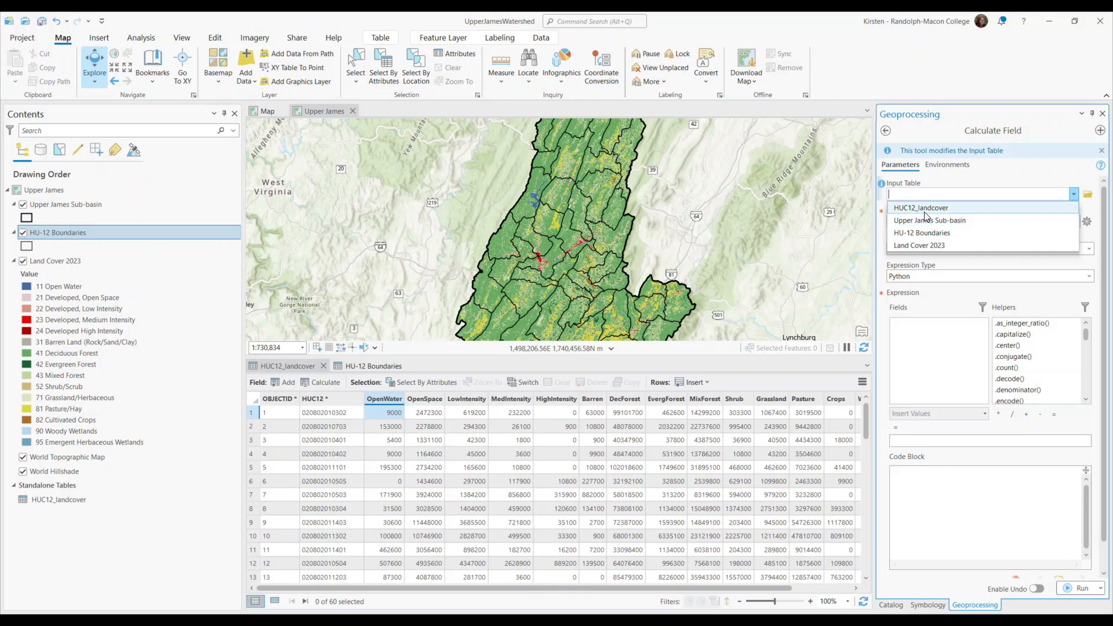
pyautogui.click(951, 219)
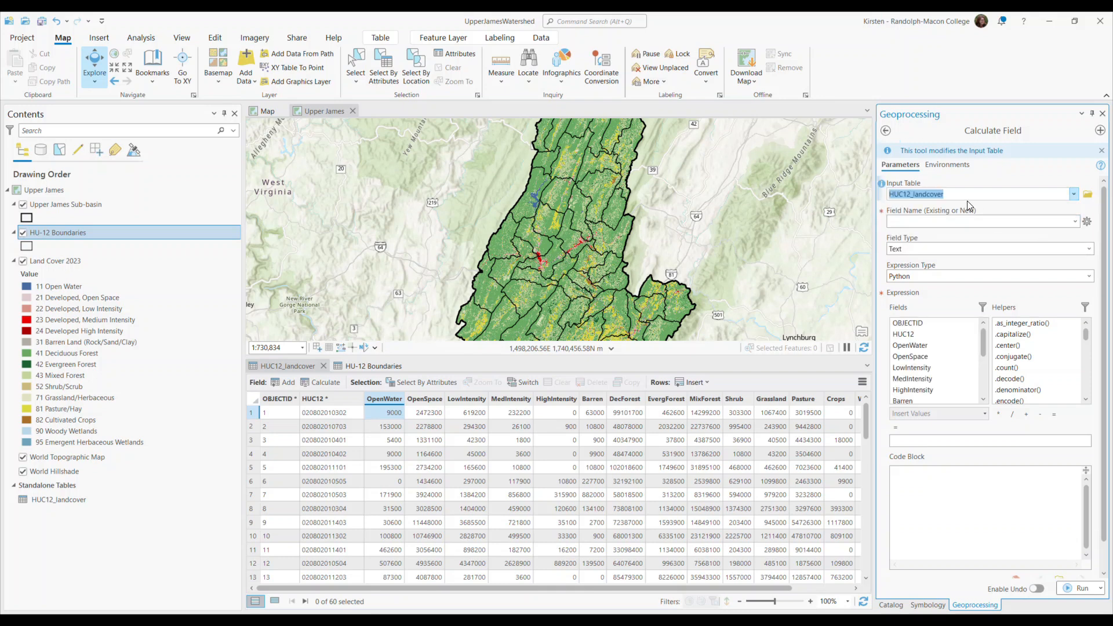
pyautogui.click(934, 220)
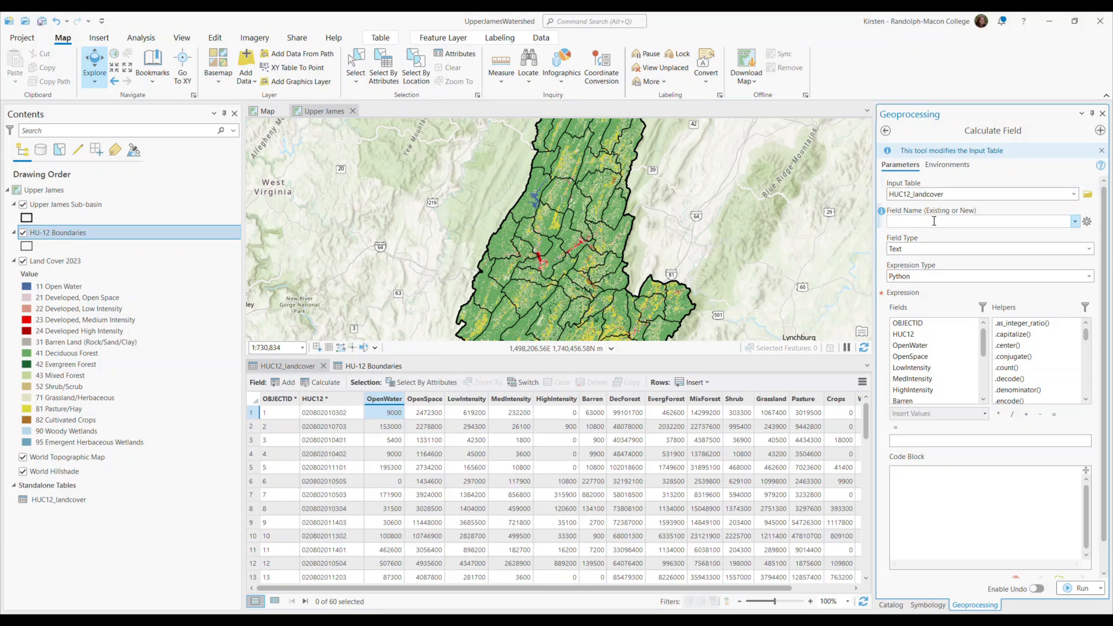
pyautogui.write('PercAgr')
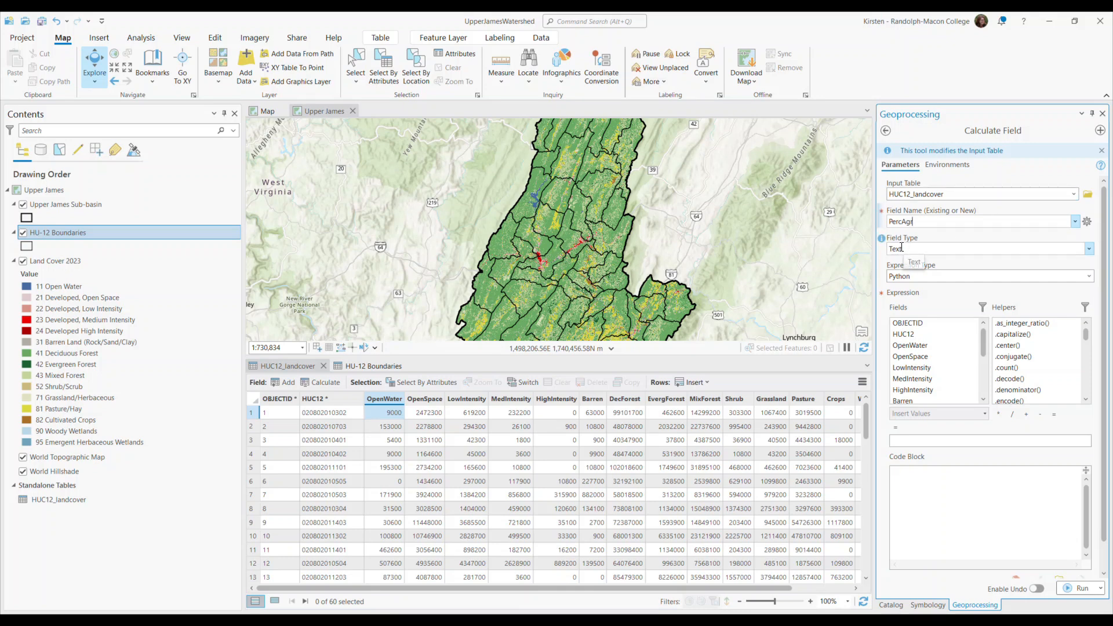
pyautogui.click(1090, 249)
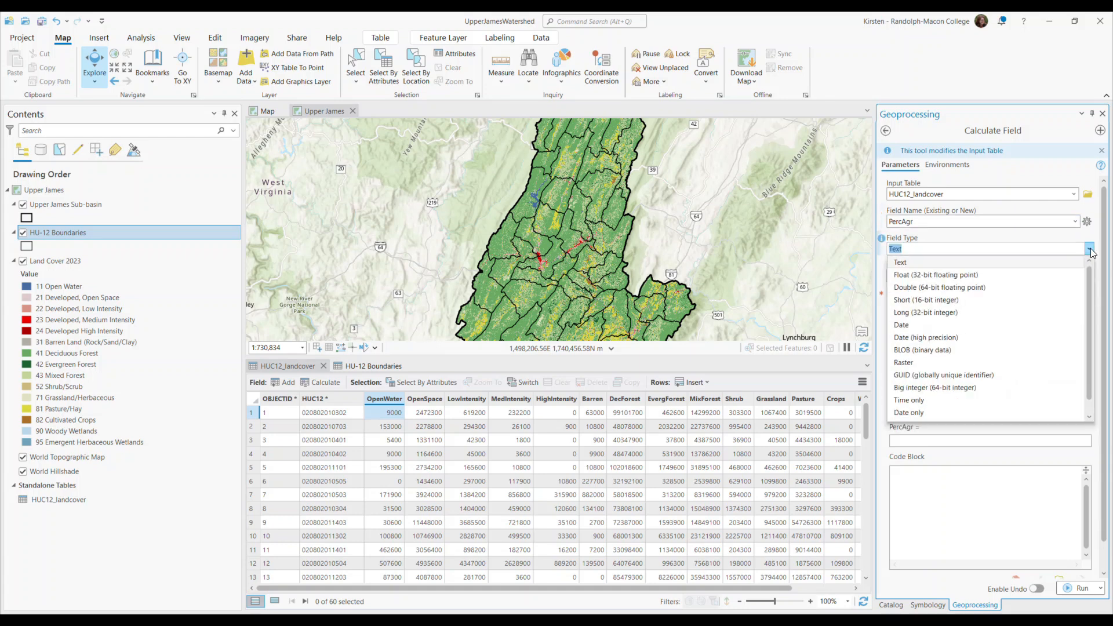
pyautogui.click(927, 288)
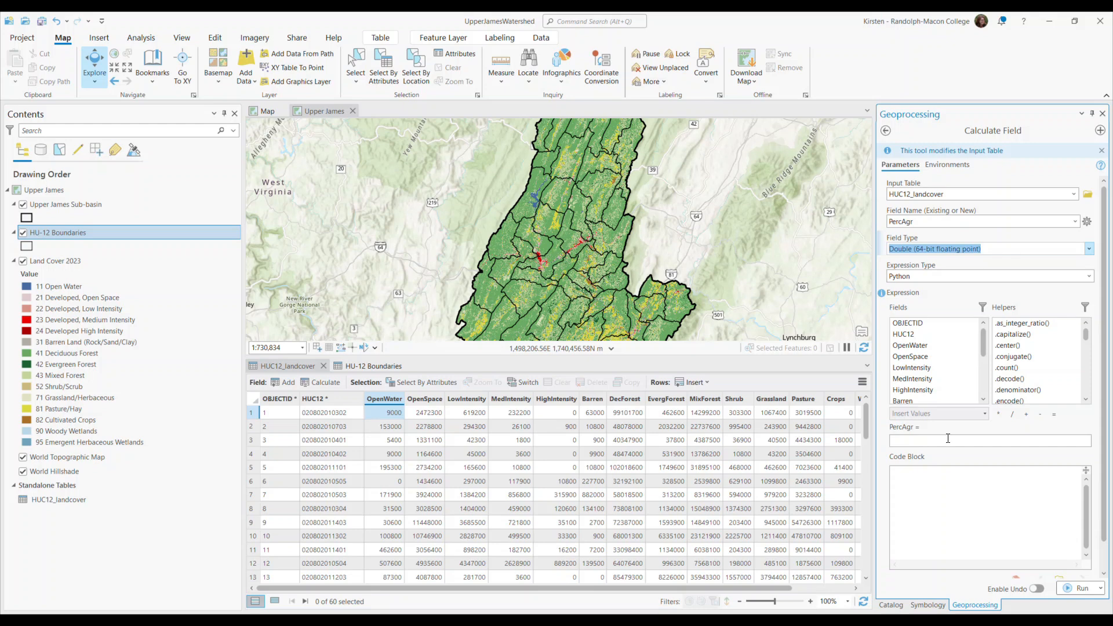
# Step: Start the PercAgr expression as ()/() and insert the Pasture field inside the first parentheses
pyautogui.click(930, 442)
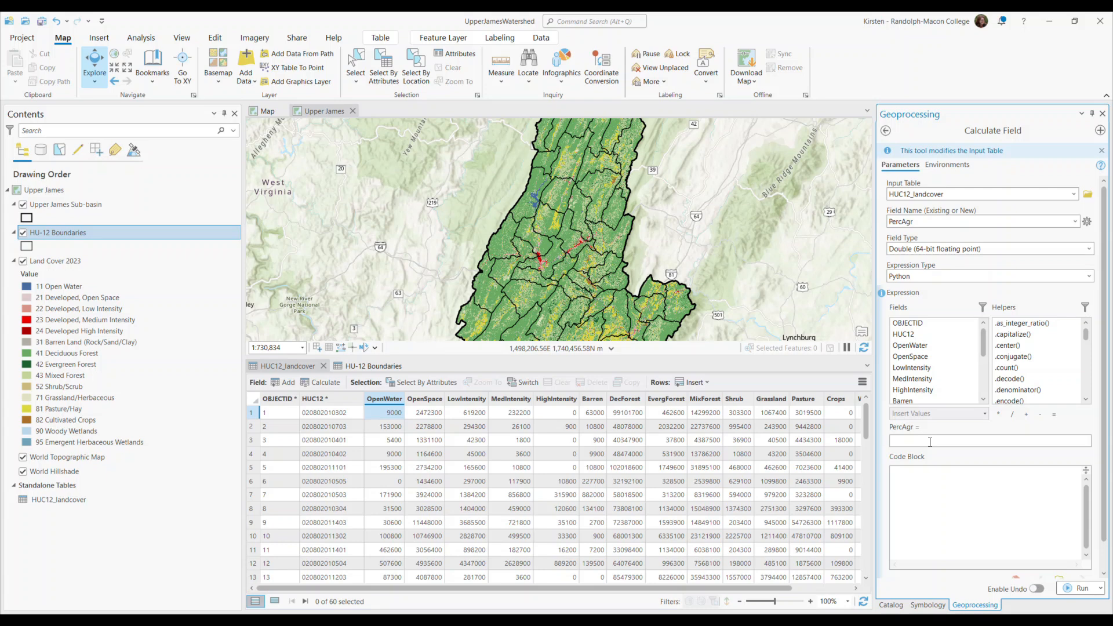
pyautogui.write('()/()')
pyautogui.click(893, 441)
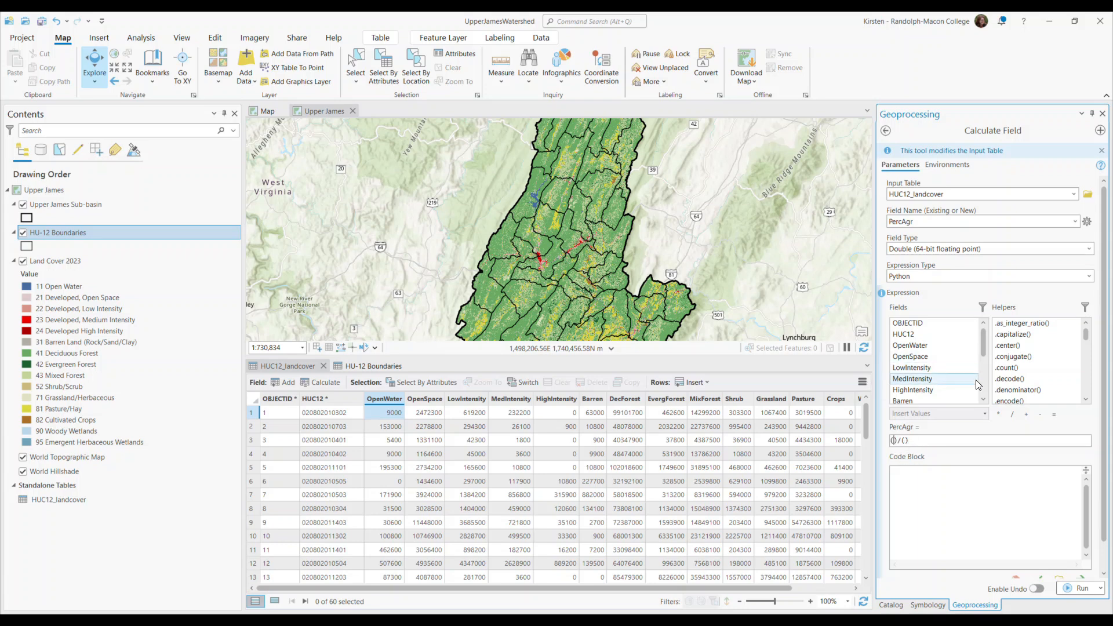
pyautogui.moveTo(983, 340); pyautogui.dragTo(984, 386)
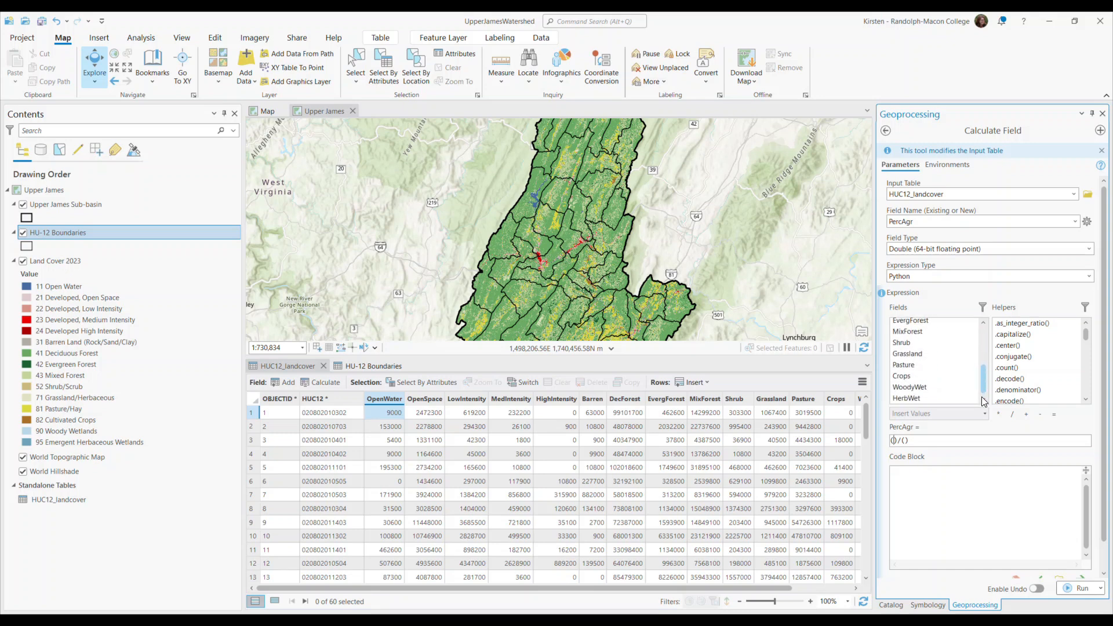
pyautogui.doubleClick(912, 370)
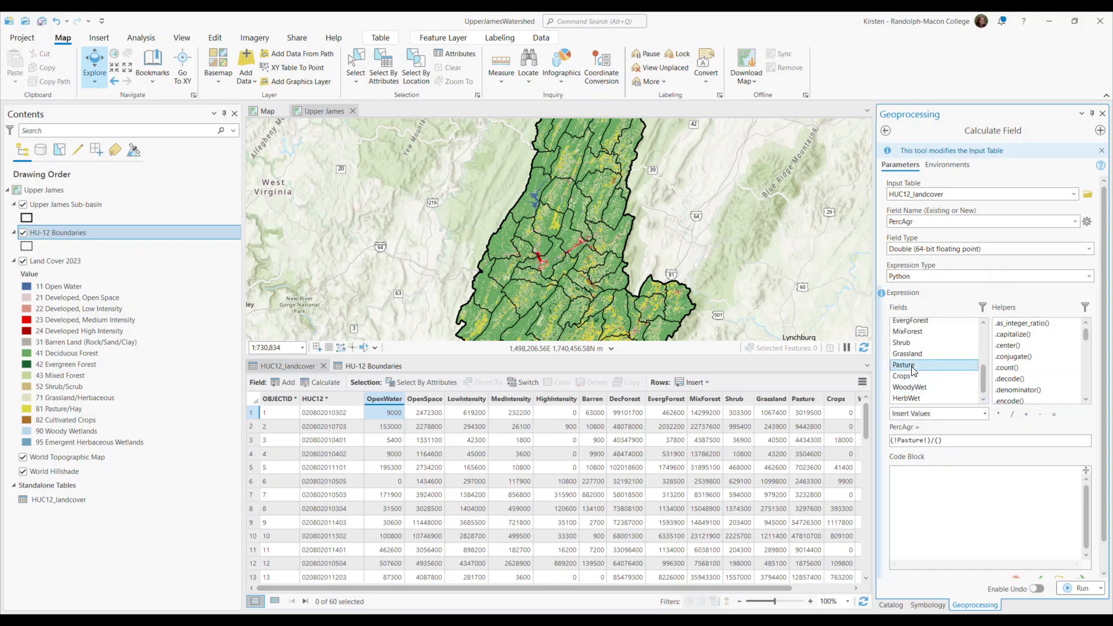
# Step: Add the Crops field to Pasture in the numerator so it reads (!Pasture! + !Crops!)
pyautogui.click(896, 441)
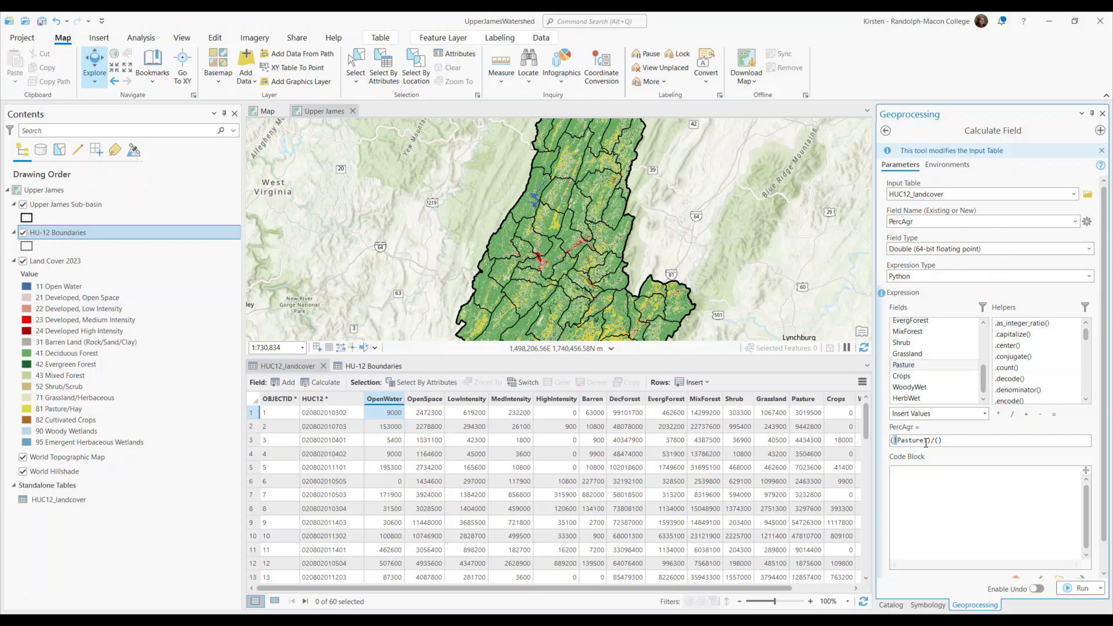
pyautogui.moveTo(924, 441); pyautogui.dragTo(927, 443)
pyautogui.click(929, 441)
pyautogui.click(1025, 414)
pyautogui.doubleClick(907, 377)
pyautogui.moveTo(983, 440); pyautogui.dragTo(955, 440)
pyautogui.hotkey('ctrl', 'x')
pyautogui.click(938, 440)
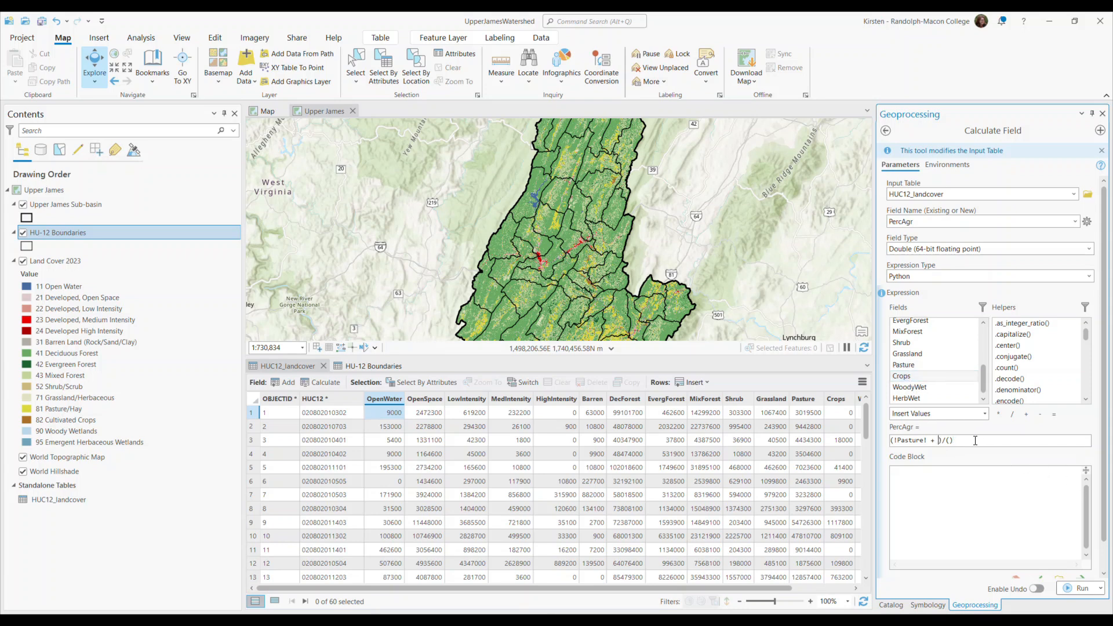
pyautogui.doubleClick(922, 375)
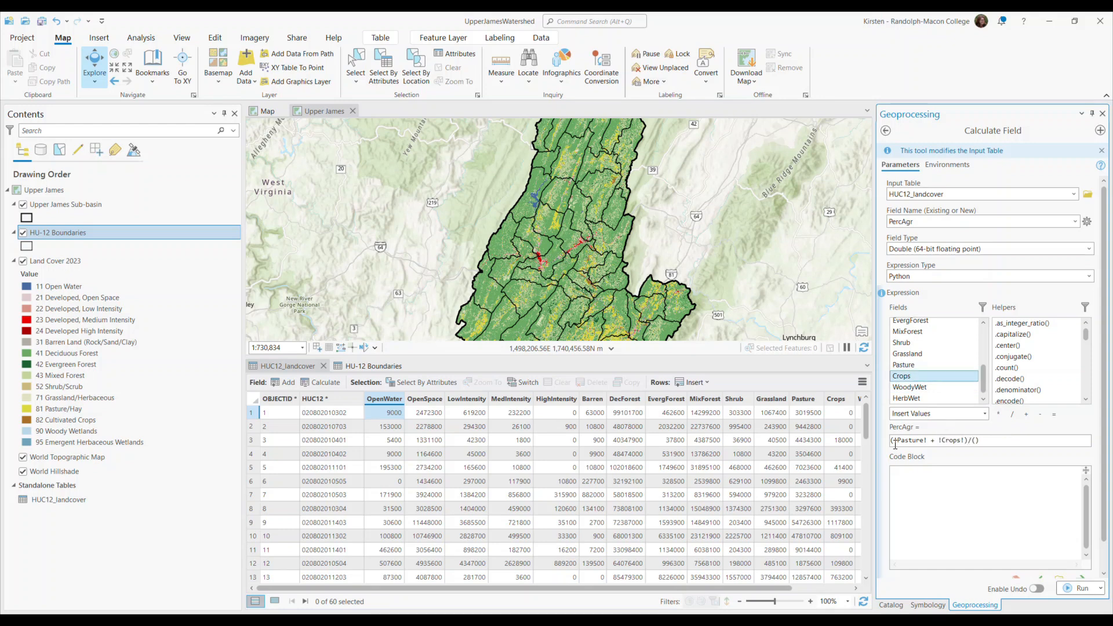
# Step: Build the denominator by summing all land cover fields from OpenWater through HerbWet, and check the resulting expression
pyautogui.click(976, 441)
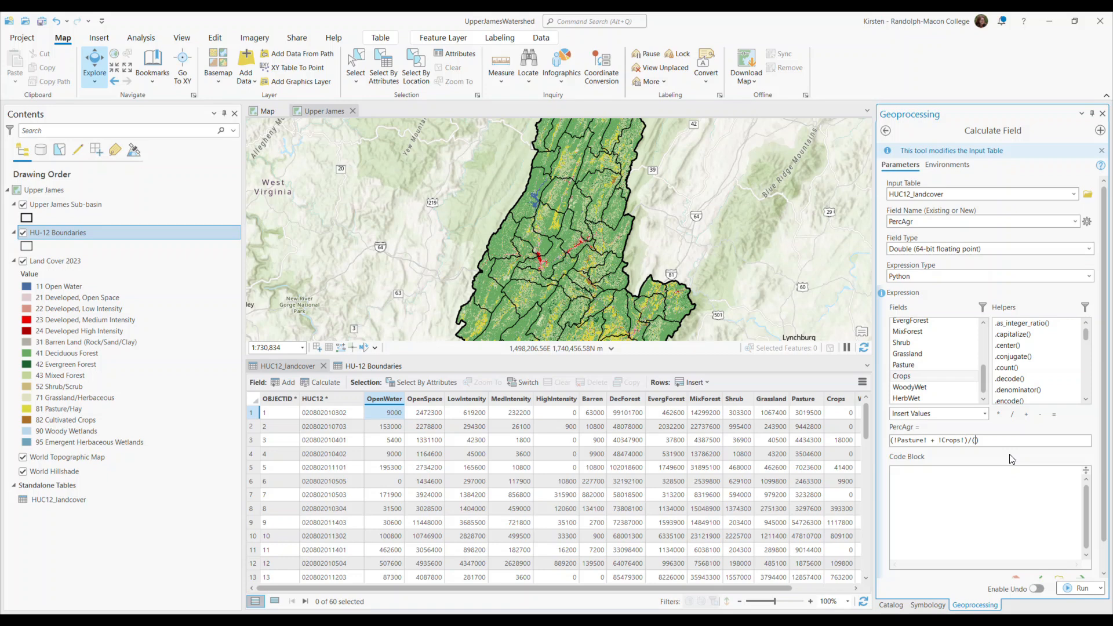
pyautogui.scroll(3, 986, 359)
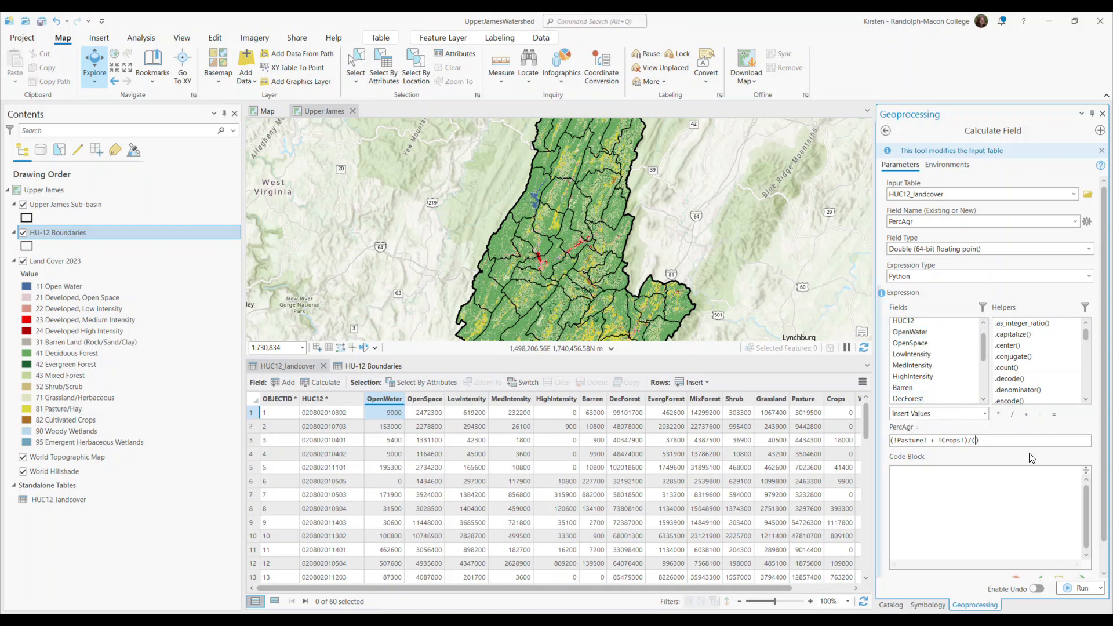
pyautogui.doubleClick(918, 333)
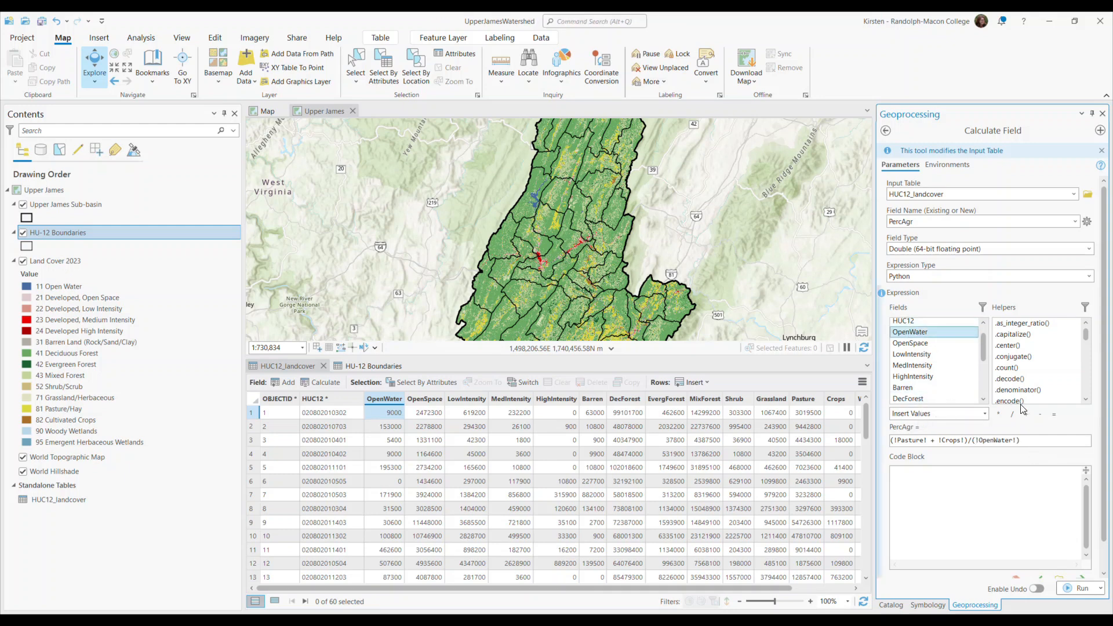
pyautogui.click(1027, 414)
pyautogui.doubleClick(925, 342)
pyautogui.click(1026, 414)
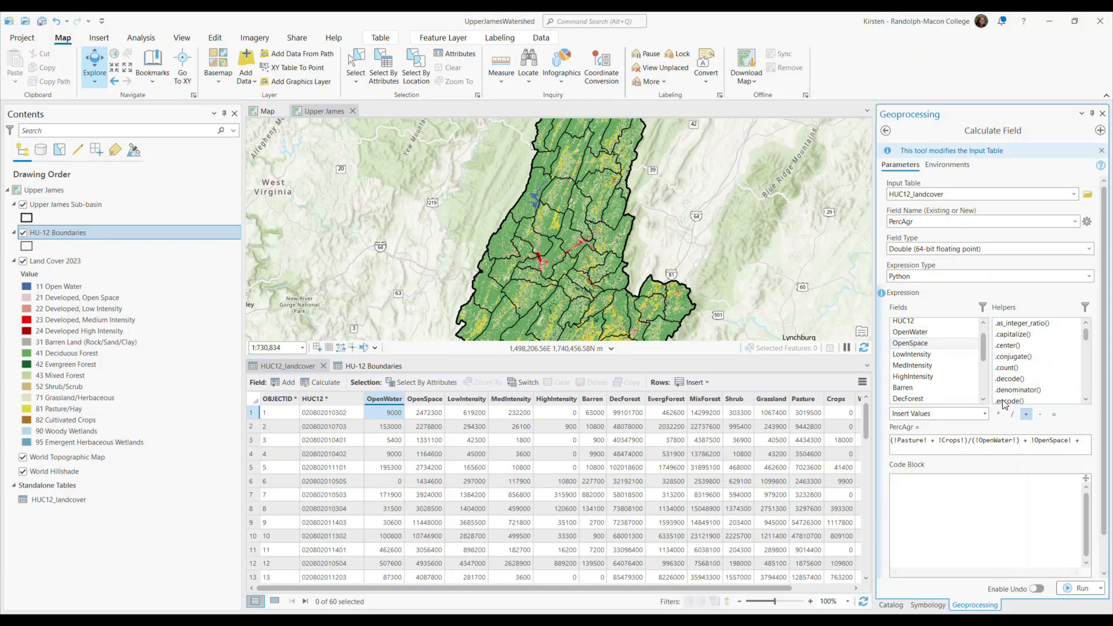
pyautogui.doubleClick(912, 355)
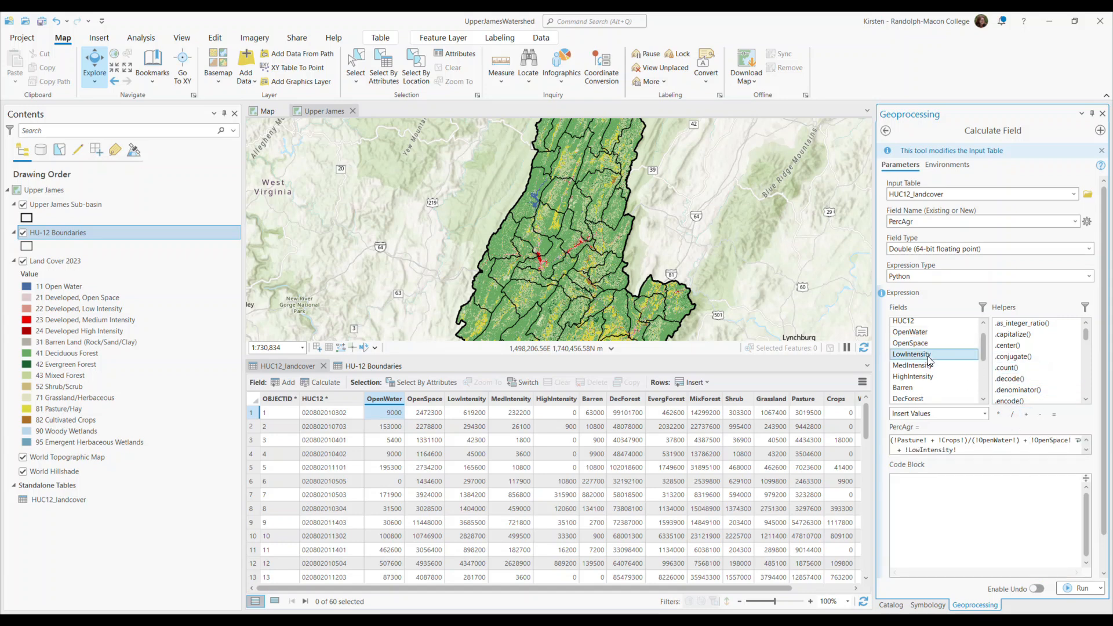
pyautogui.click(1026, 415)
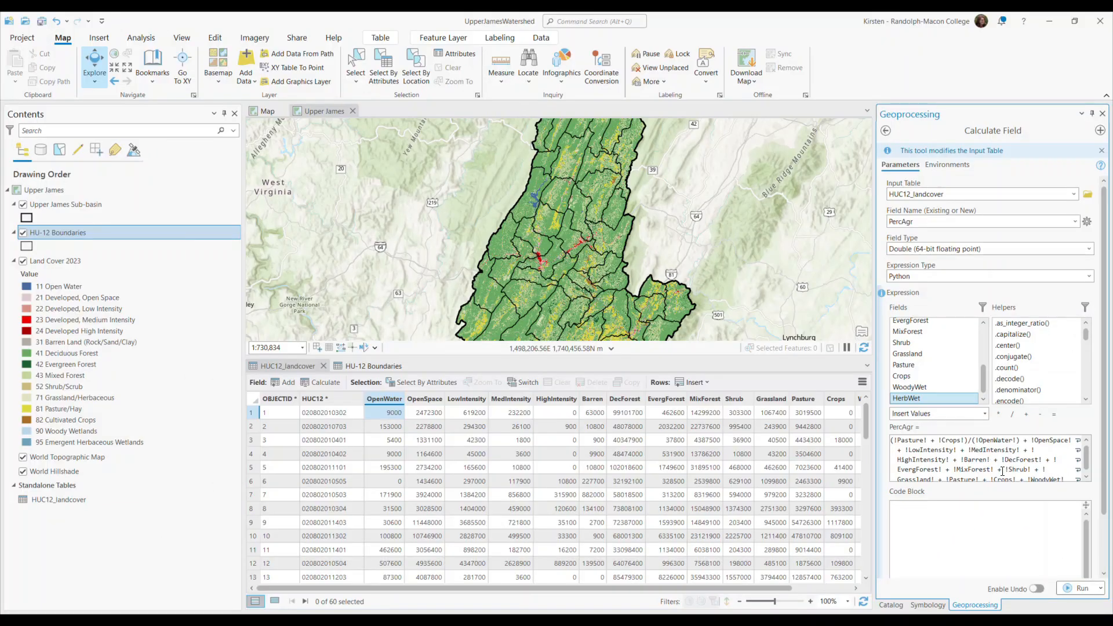
pyautogui.scroll(-2, 1059, 465)
pyautogui.scroll(2, 1058, 465)
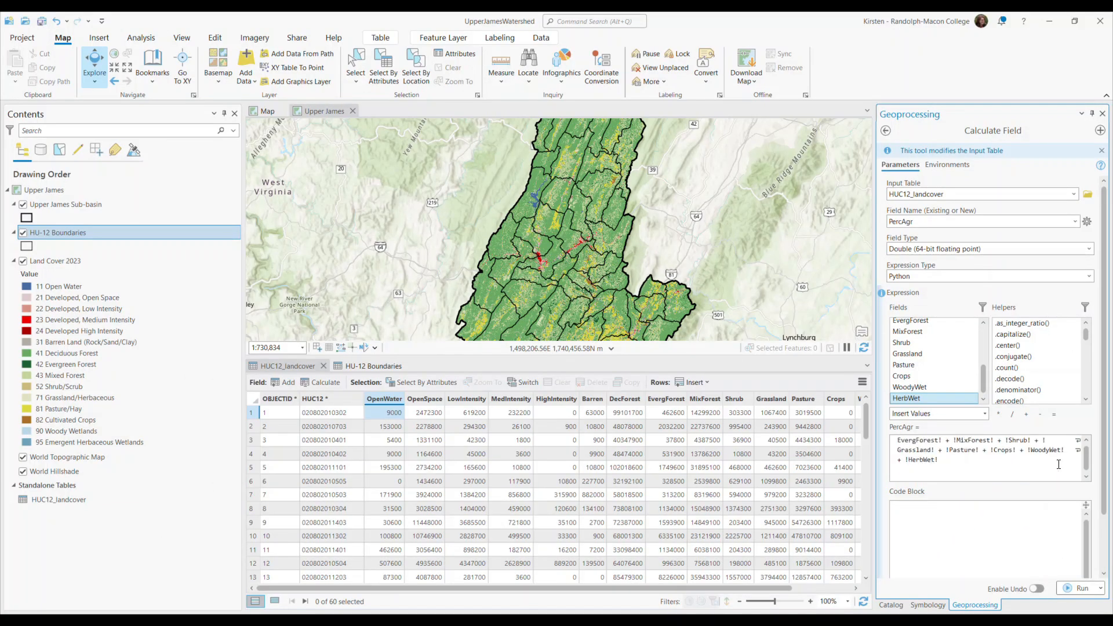
# Step: Move the denominator's closing parenthesis from after OpenWater to after HerbWet at the end of the PercAgr expression
pyautogui.click(1091, 466)
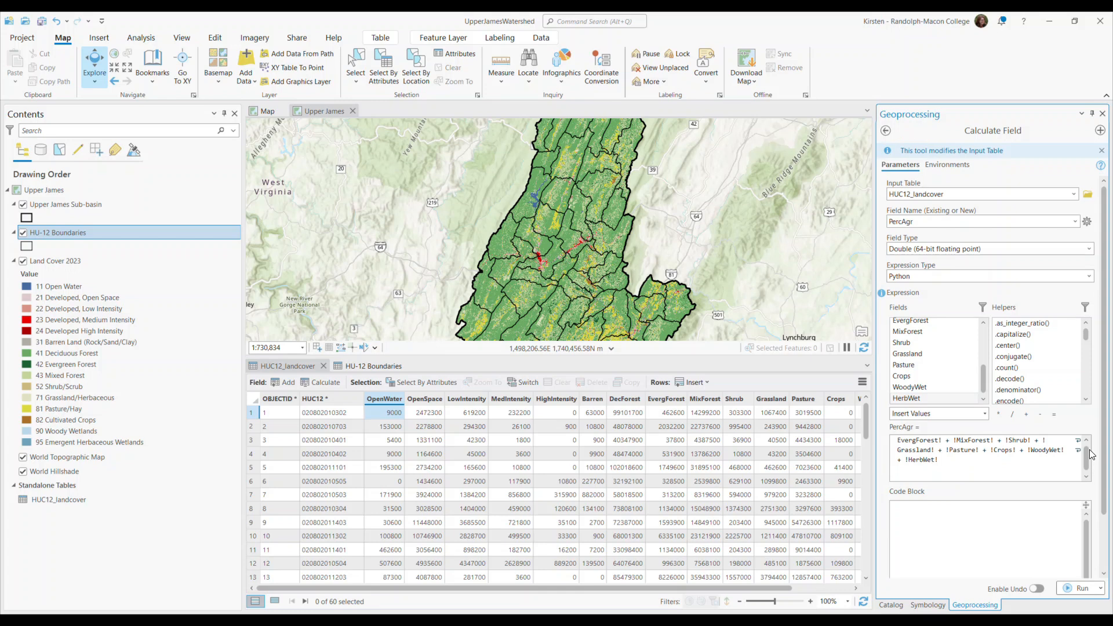
pyautogui.moveTo(1089, 468); pyautogui.dragTo(1084, 456)
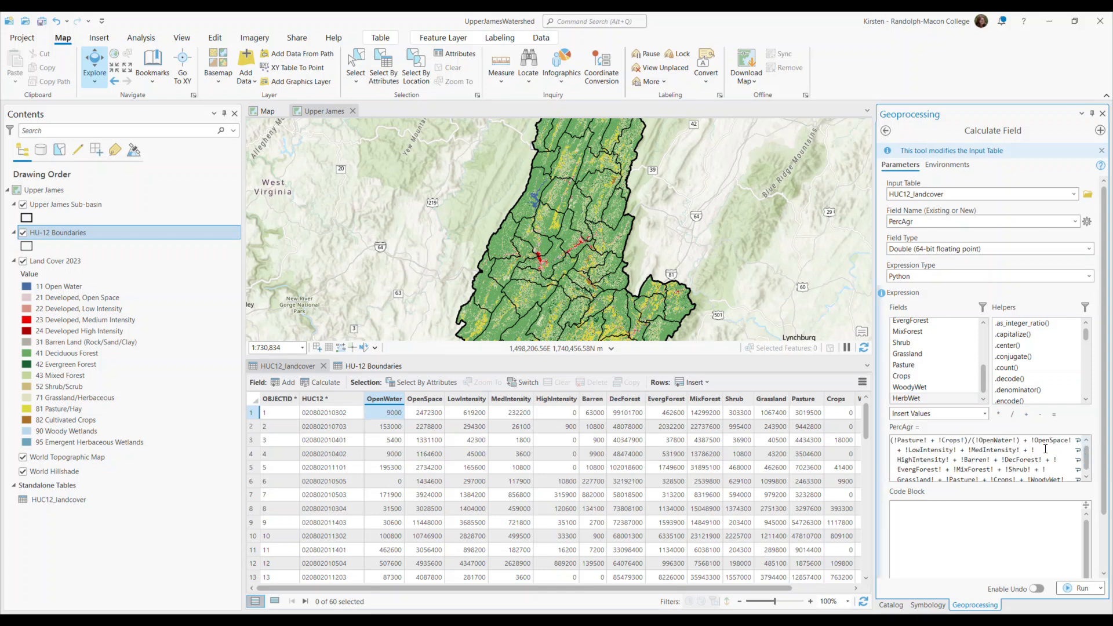
pyautogui.press('BackSpace')
pyautogui.scroll(-1, 1045, 449)
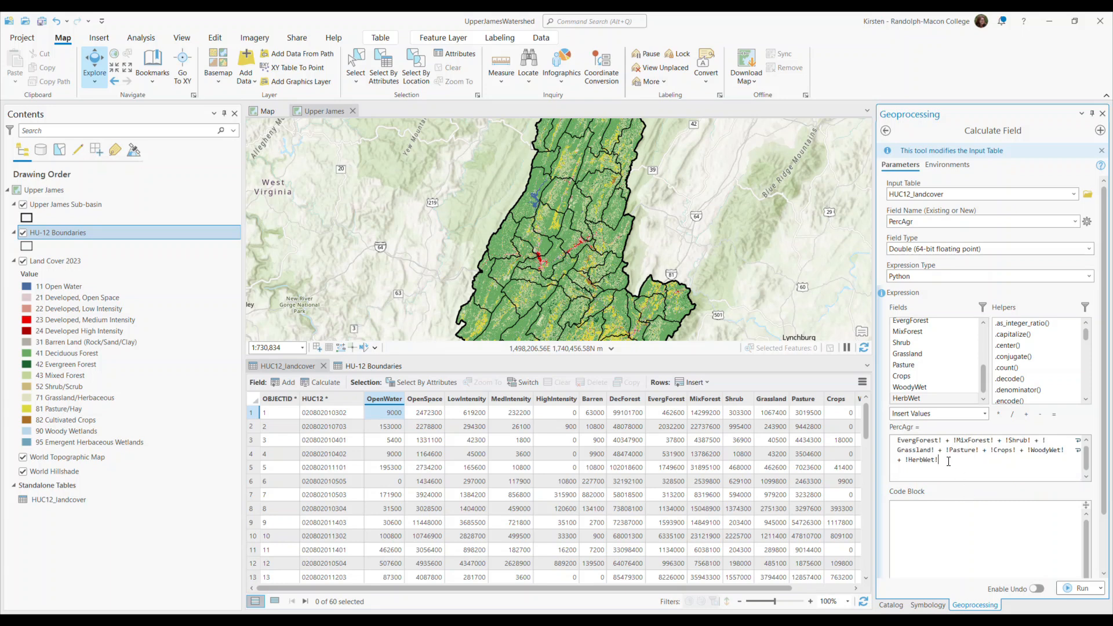
# Step: Multiply the agricultural ratio by 100 by adding 100* at the start of the PercAgr expression
pyautogui.scroll(1, 950, 462)
pyautogui.click(892, 442)
pyautogui.press('BackSpace')
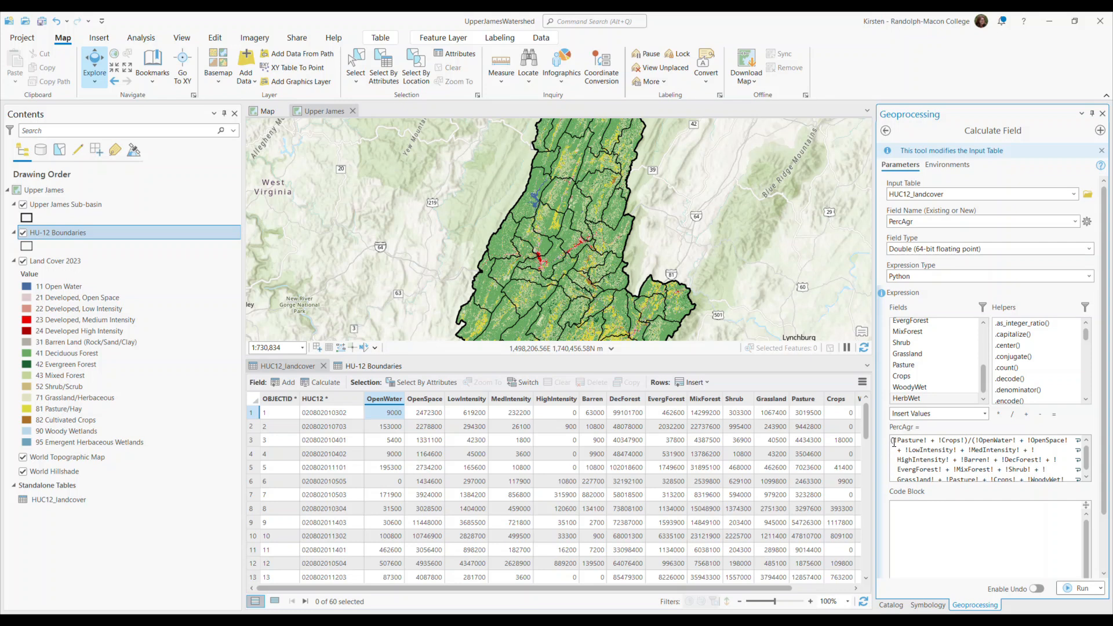
pyautogui.write('100*')
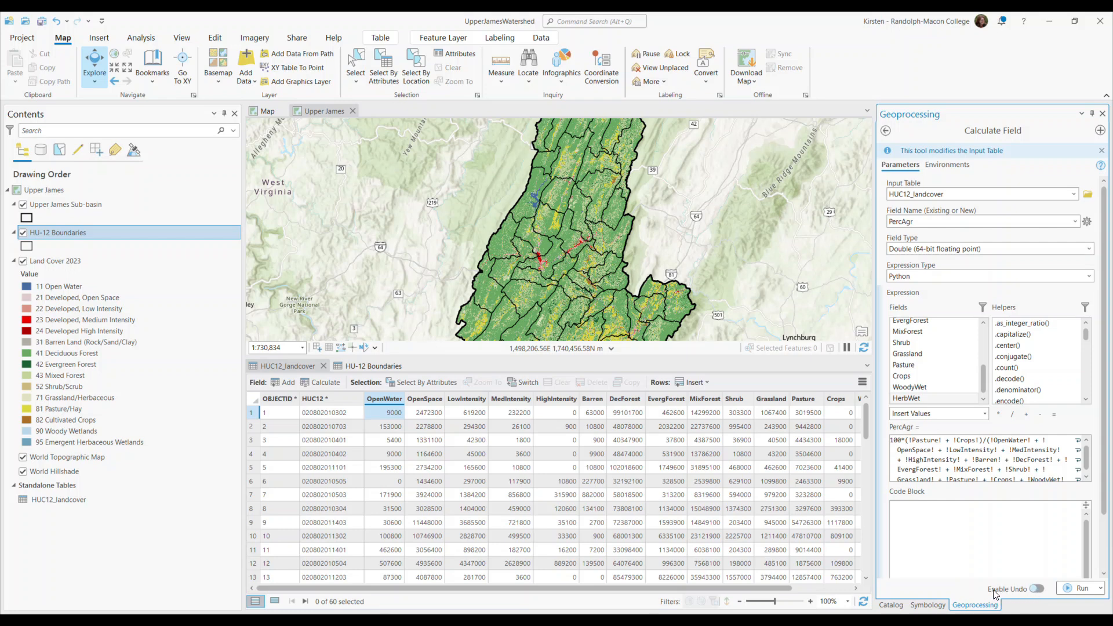
# Step: Run Calculate Field with undo enabled and check the calculated PercAgr column in the HUC12_landcover table
pyautogui.click(1039, 591)
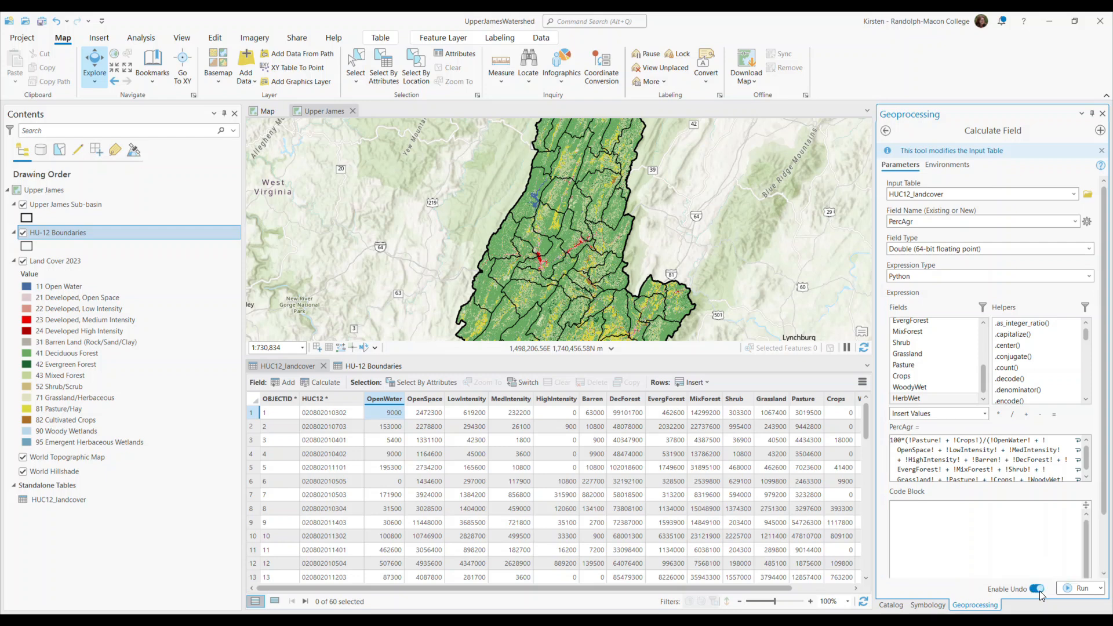
pyautogui.click(1080, 589)
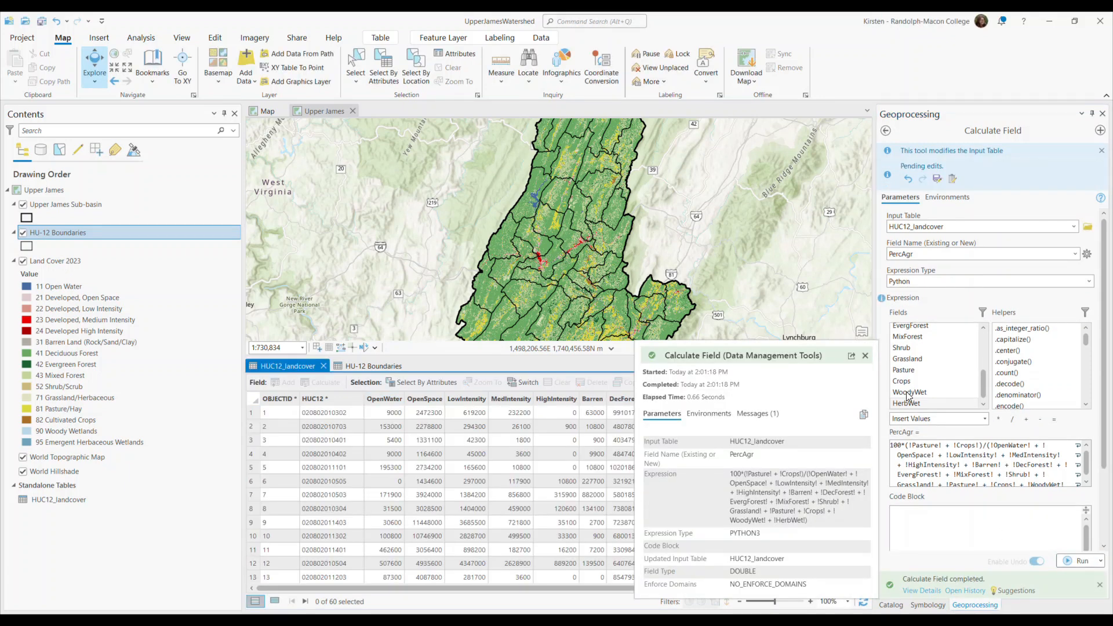
pyautogui.moveTo(666, 587); pyautogui.dragTo(753, 587)
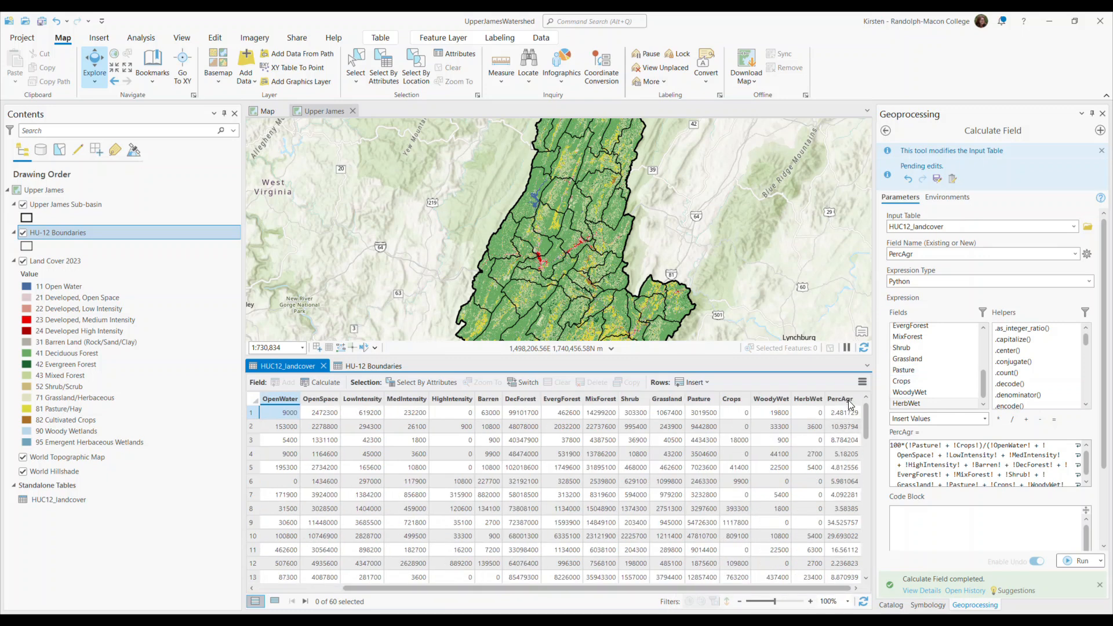
pyautogui.moveTo(865, 418)
pyautogui.mouseDown()
pyautogui.moveTo(871, 558)
pyautogui.moveTo(871, 403)
pyautogui.mouseUp()
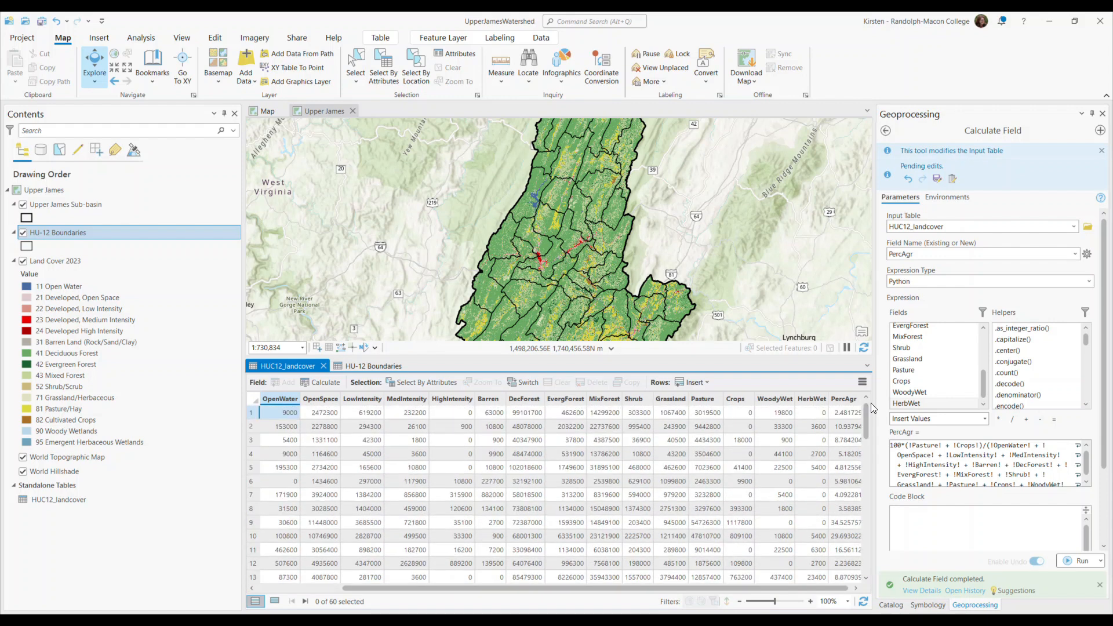
# Step: Save the pending edits to the HUC12_landcover table and highlight its PercAgr column
pyautogui.click(215, 38)
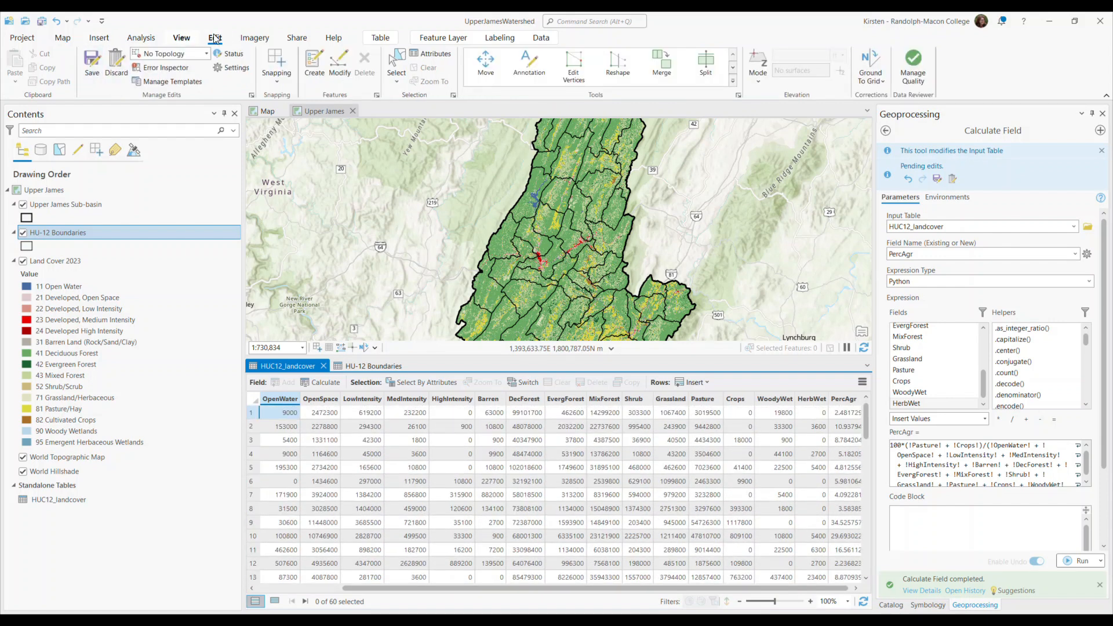
pyautogui.click(91, 64)
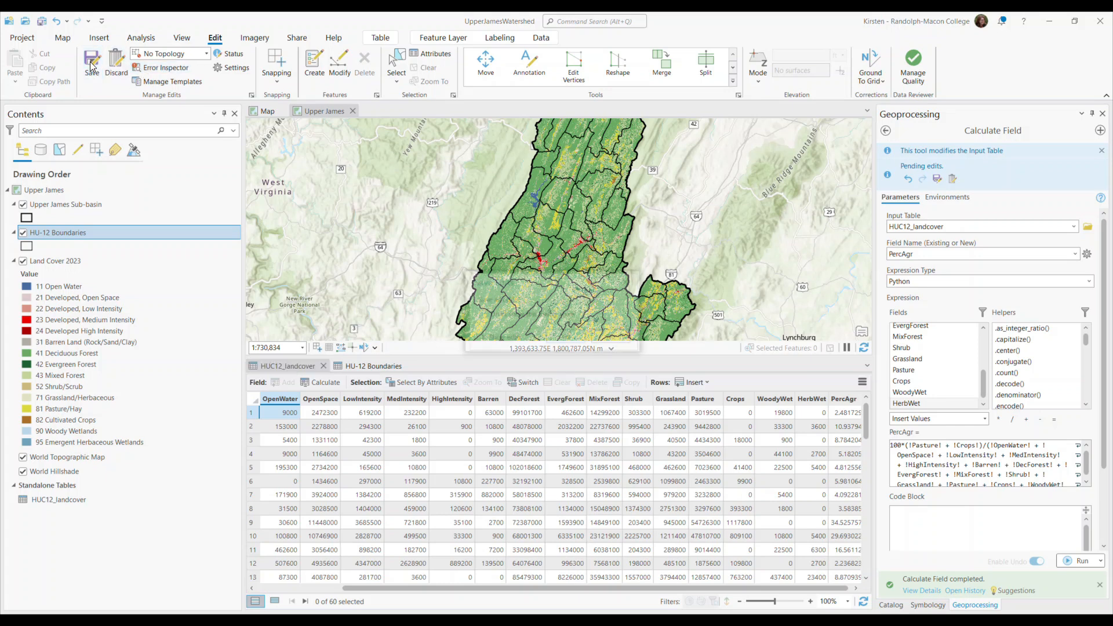
pyautogui.click(556, 338)
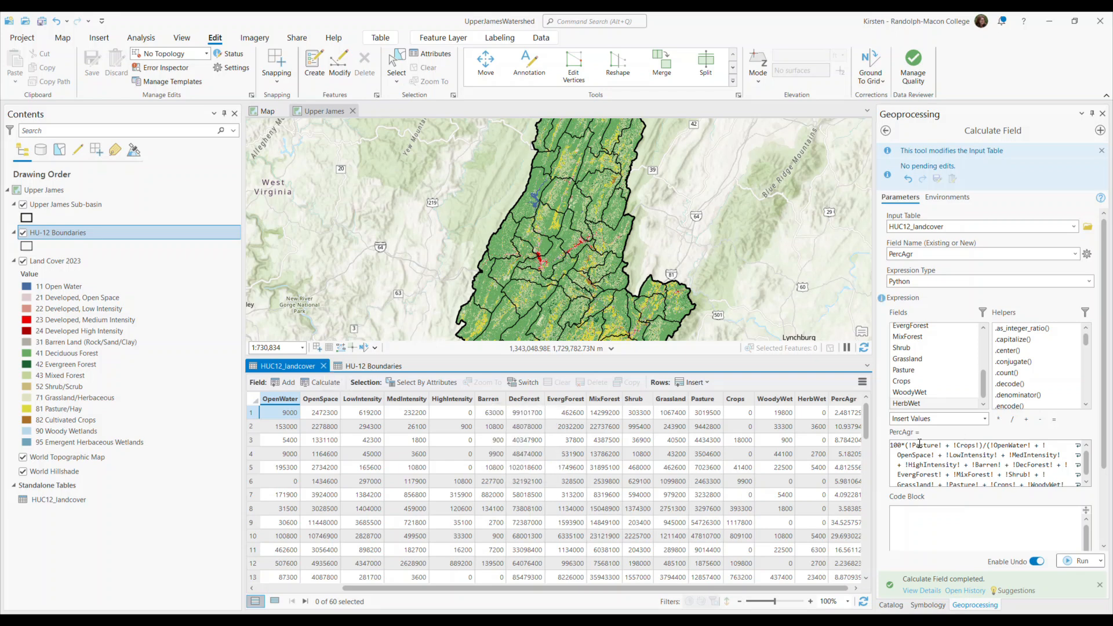
pyautogui.click(843, 400)
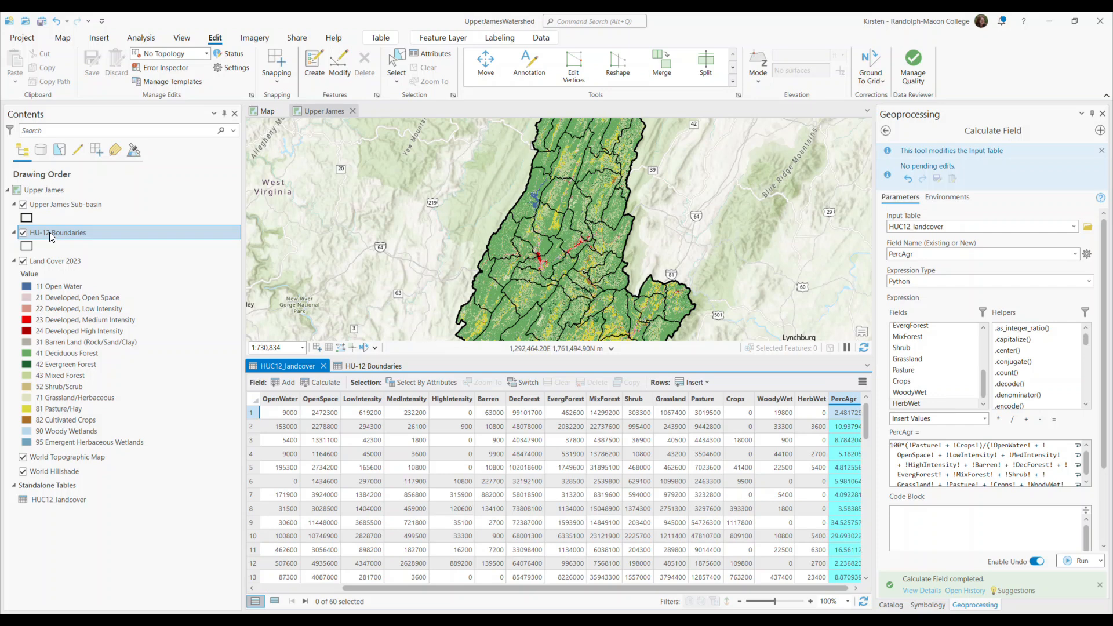
# Step: Open the Join Field tool with HU-12 Boundaries as the input table and HUC12_landcover as the join table
pyautogui.click(885, 132)
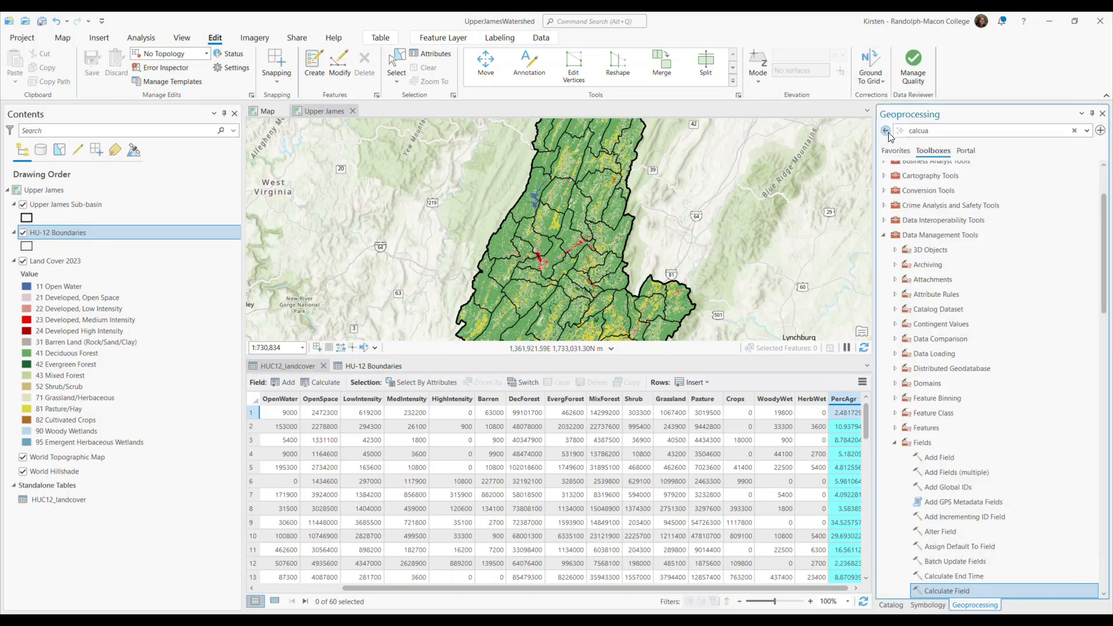
pyautogui.moveTo(937, 131); pyautogui.dragTo(867, 131)
pyautogui.write('join field')
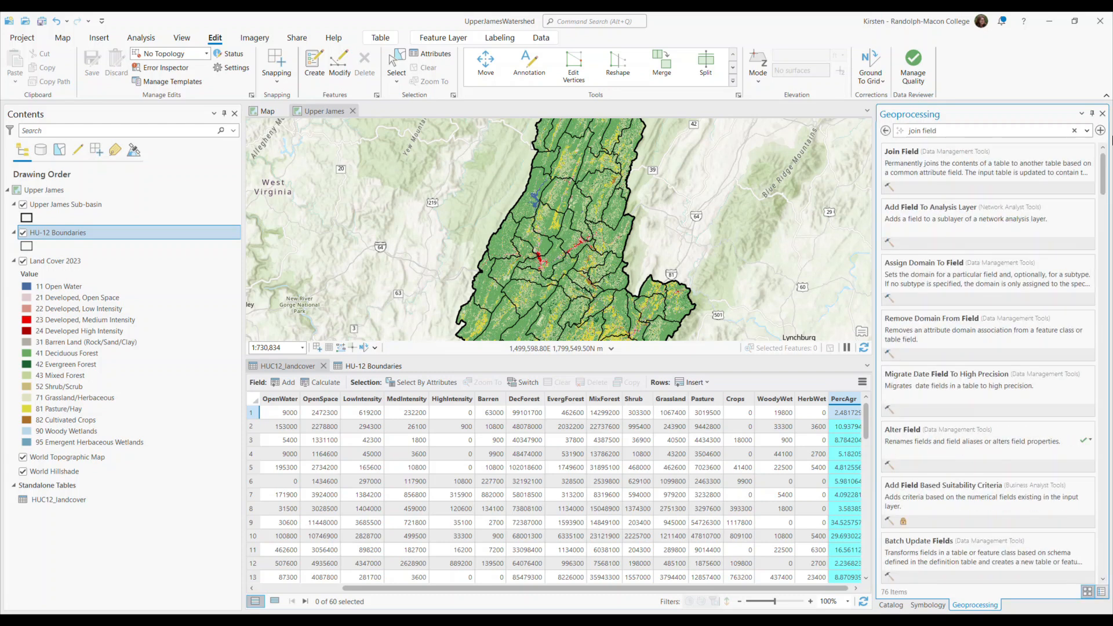
pyautogui.click(982, 171)
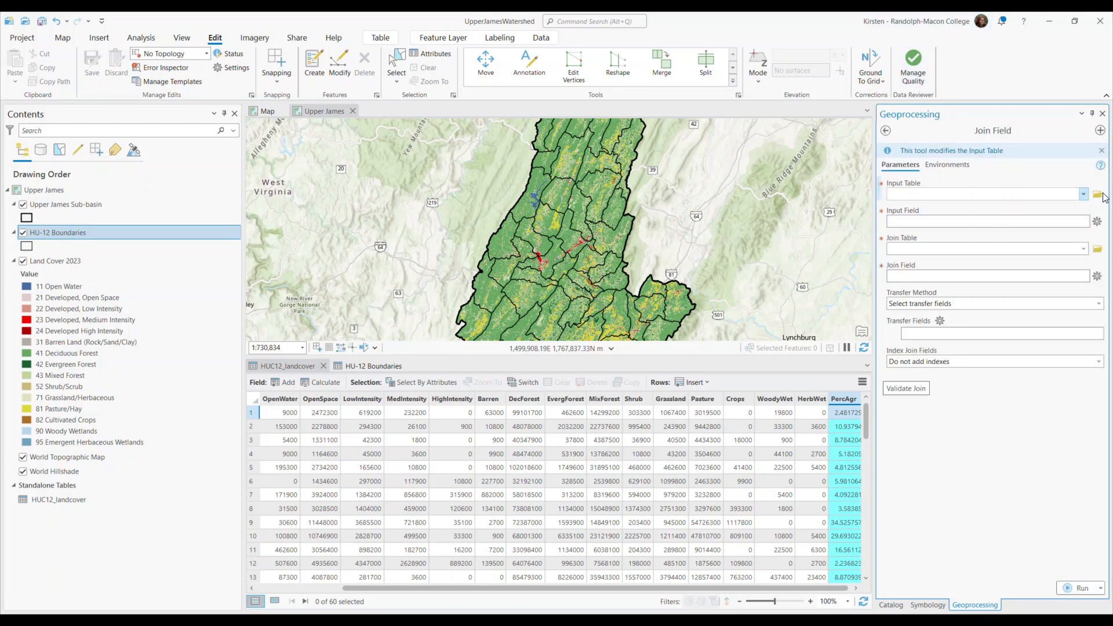
pyautogui.click(1084, 195)
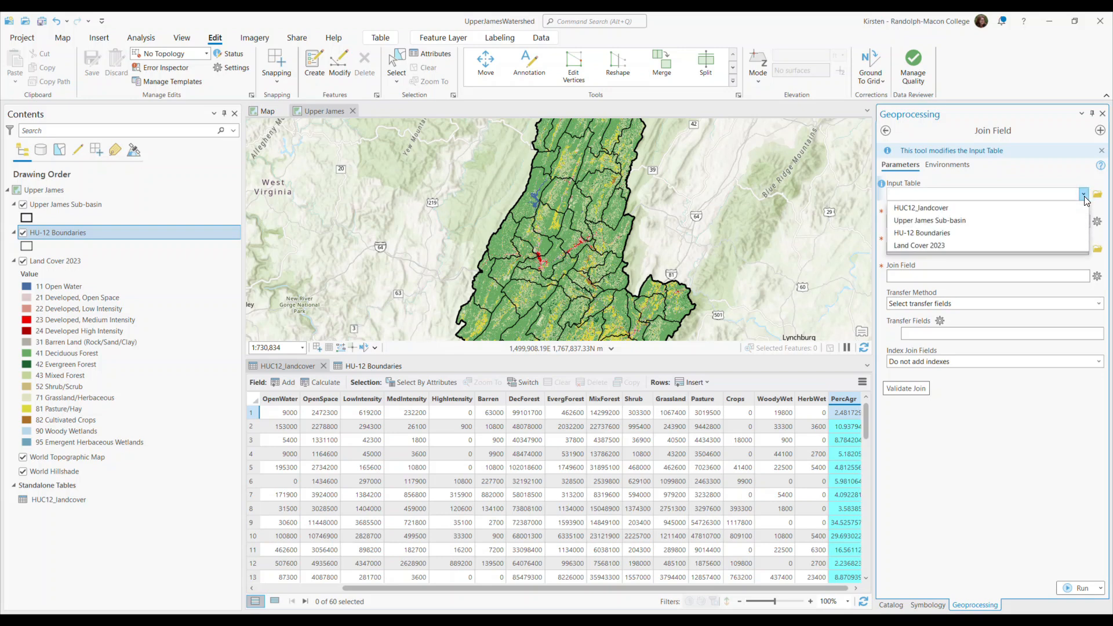
pyautogui.click(948, 233)
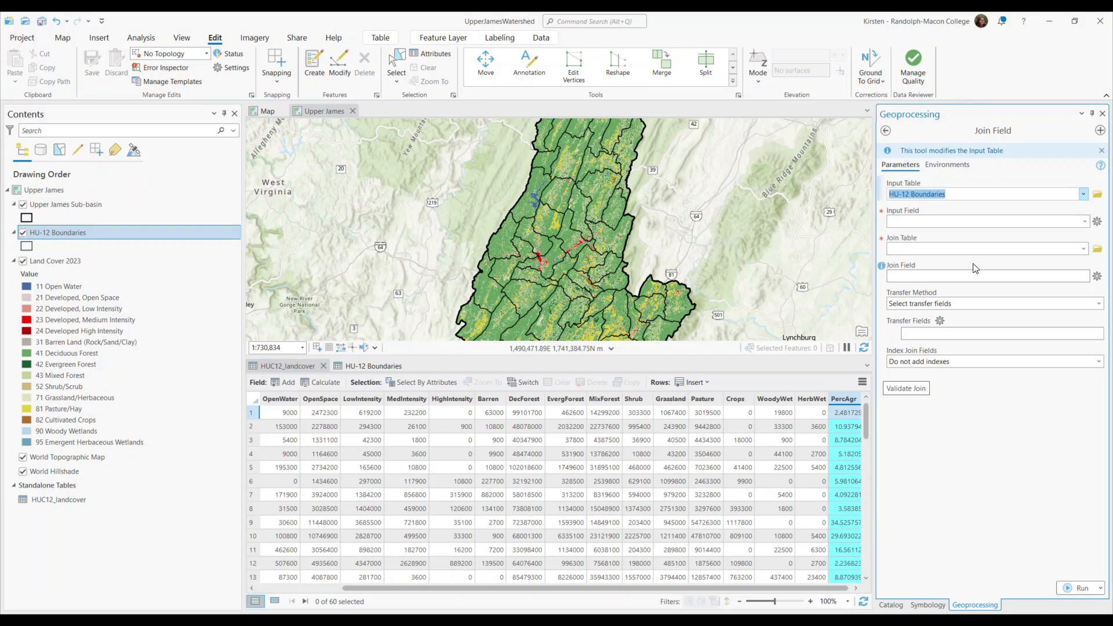
pyautogui.click(1083, 249)
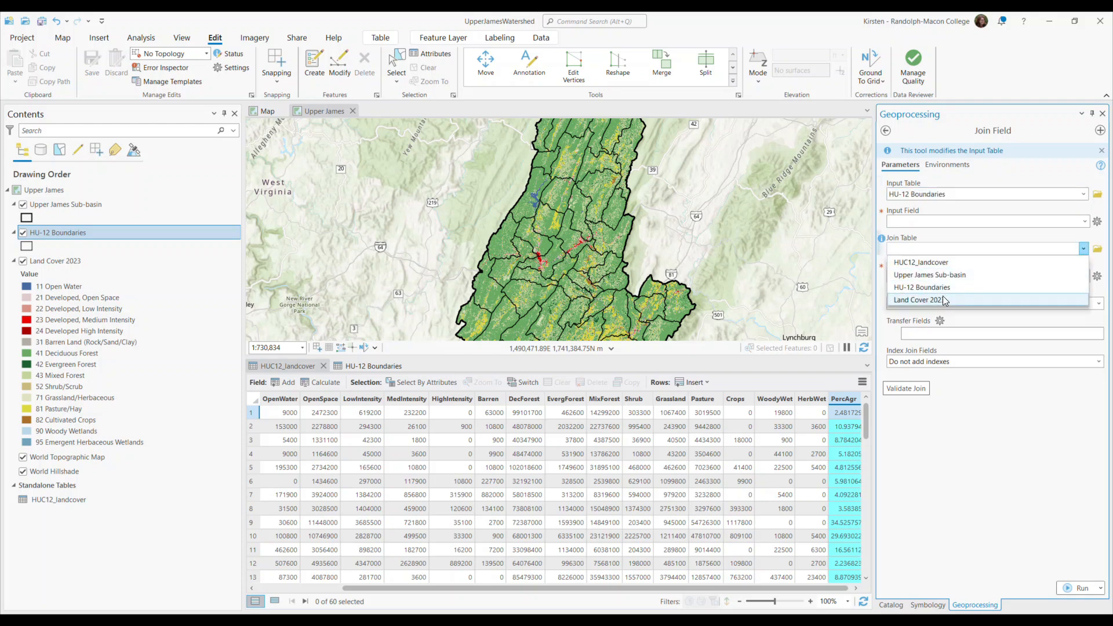
pyautogui.click(945, 263)
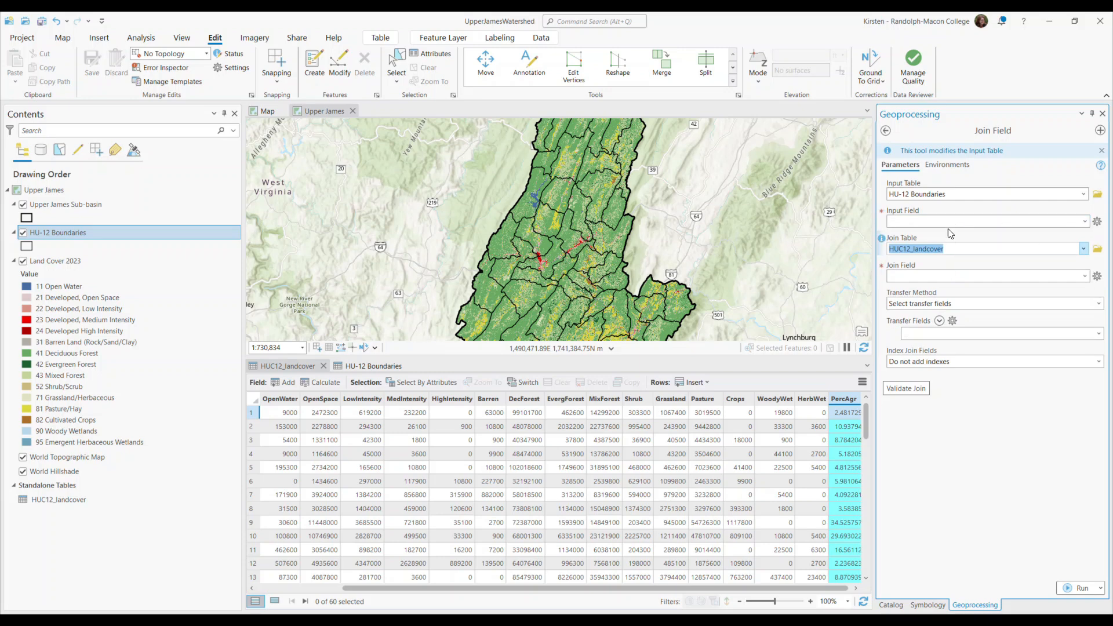
# Step: Set HUC12 as both the input field and the join field
pyautogui.click(1085, 221)
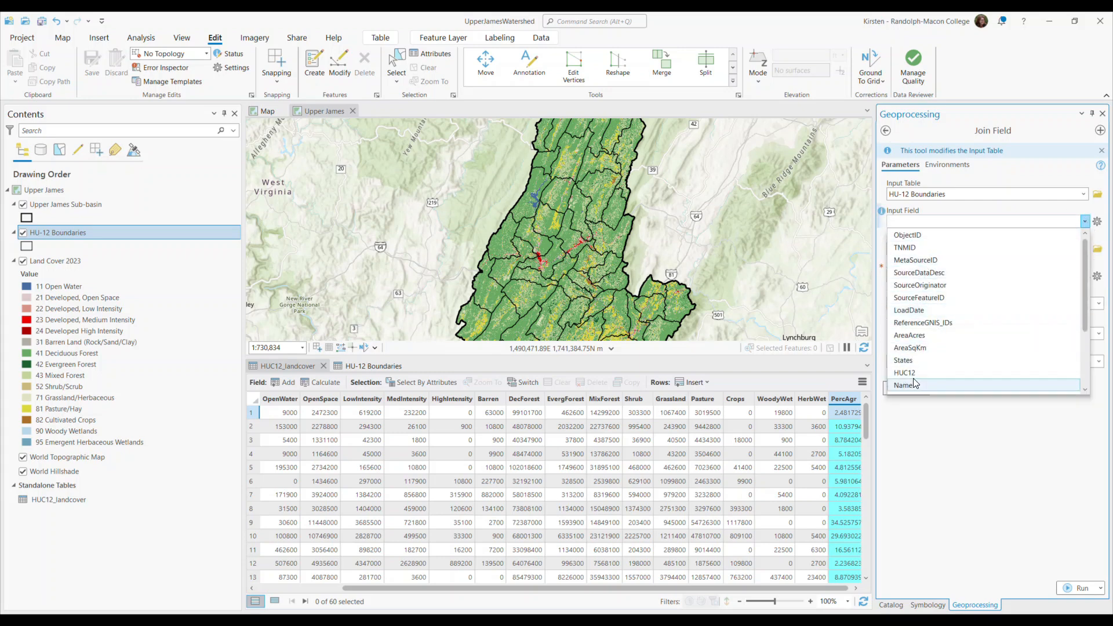
pyautogui.click(905, 373)
pyautogui.click(1085, 276)
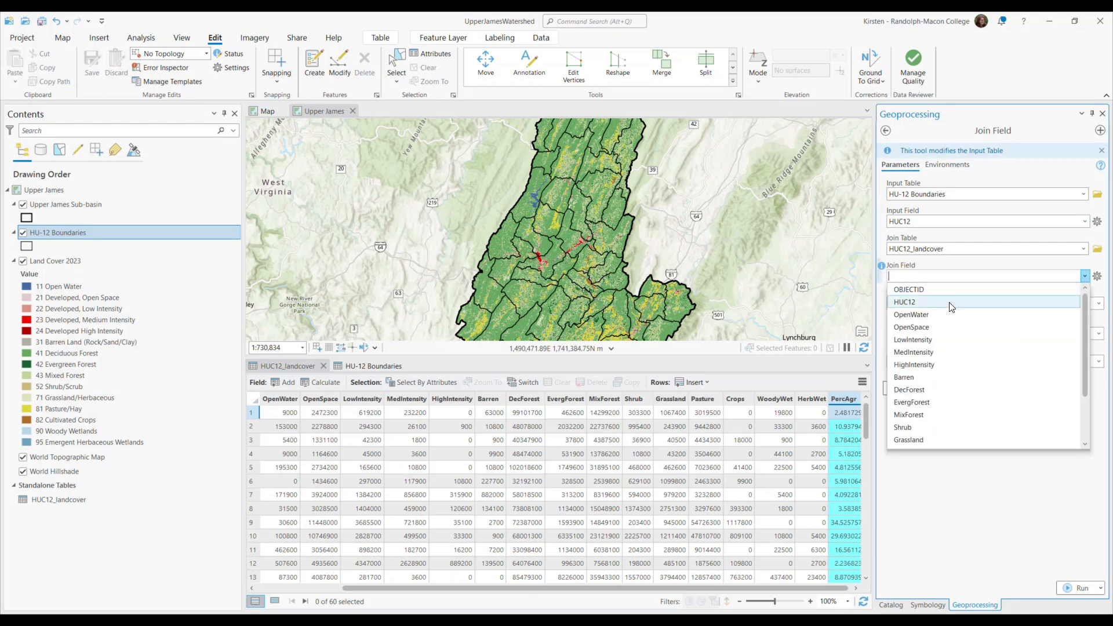
pyautogui.click(900, 303)
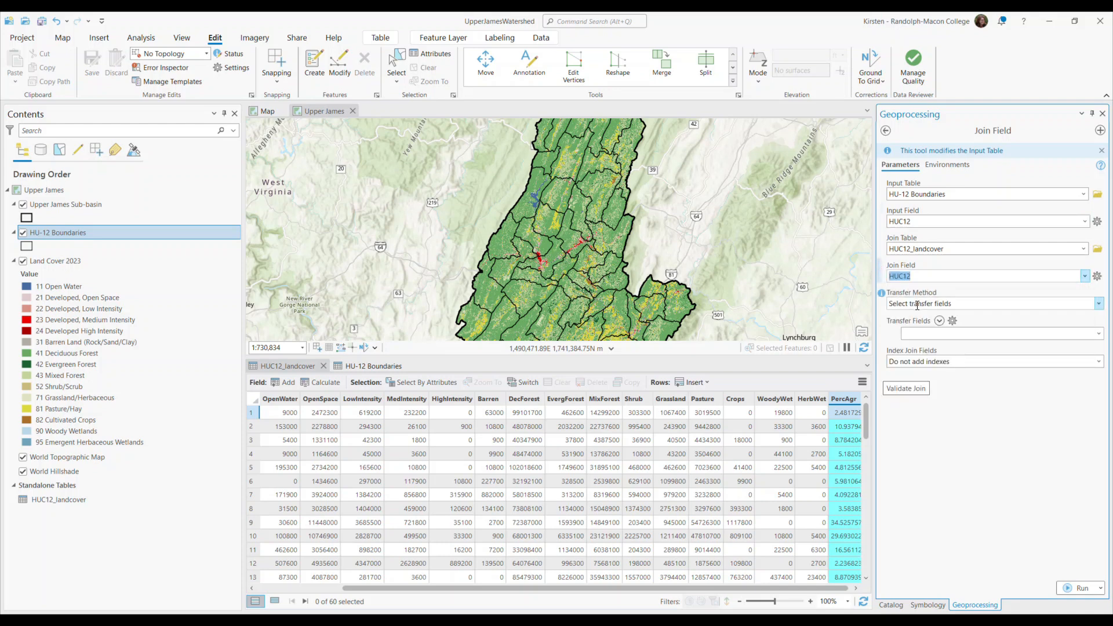
# Step: Choose PercAgr as the only transfer field, then validate and run the join
pyautogui.click(1099, 334)
pyautogui.scroll(-3, 1003, 463)
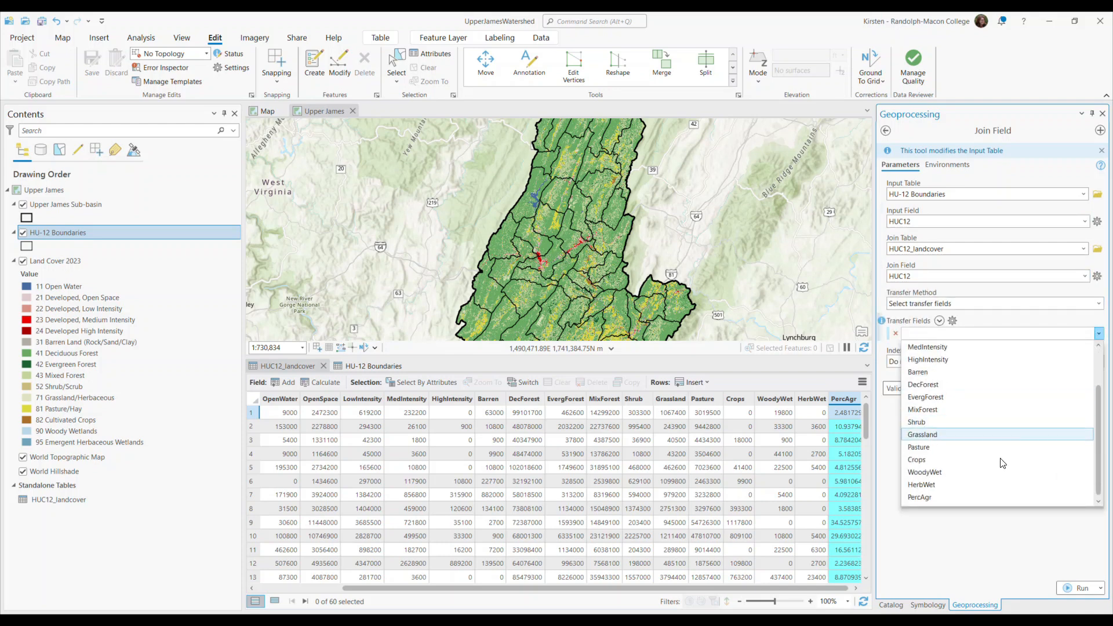
pyautogui.click(924, 498)
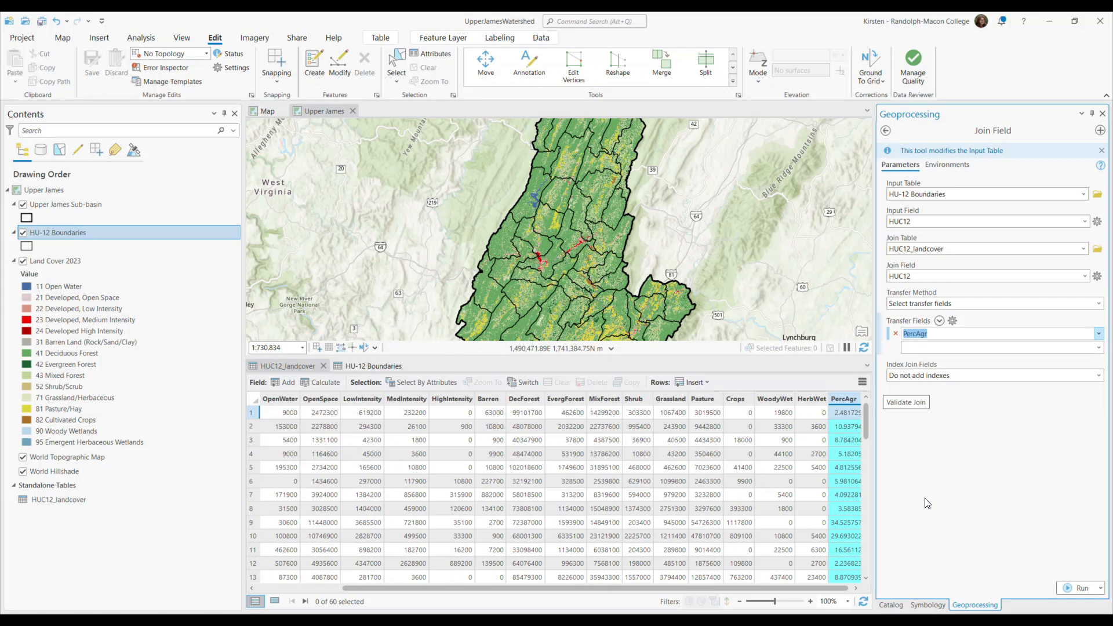
pyautogui.click(907, 403)
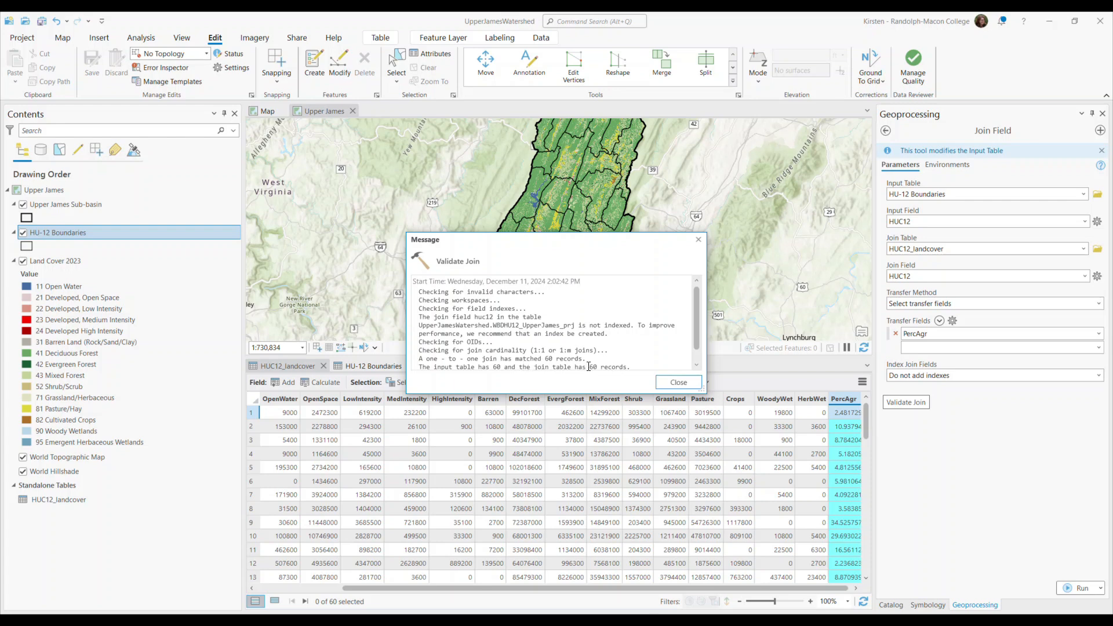
pyautogui.click(673, 384)
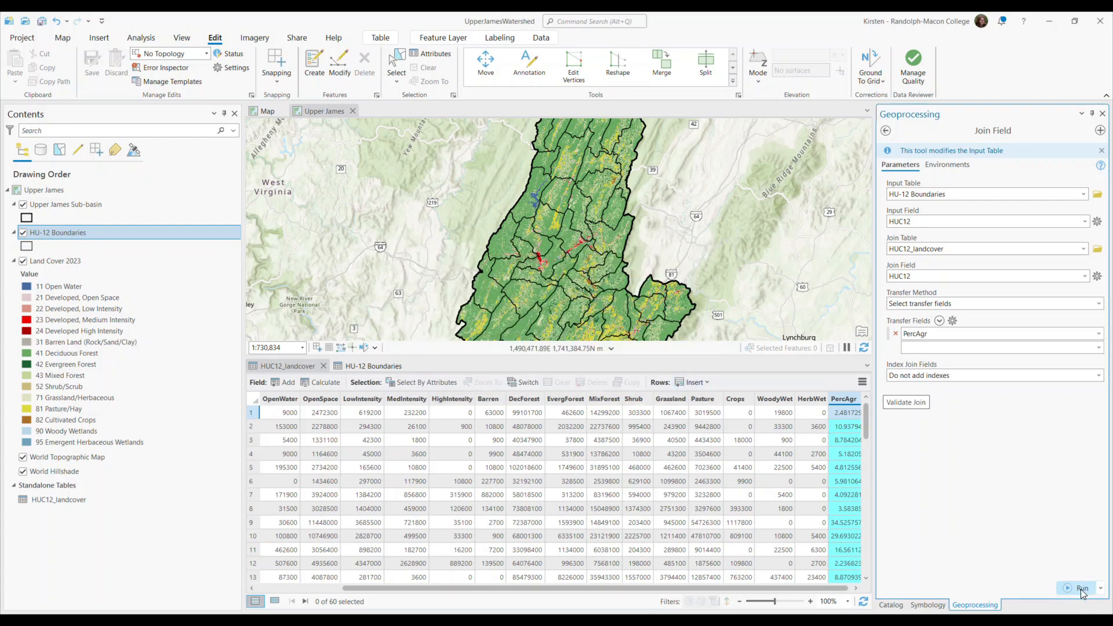
pyautogui.click(1081, 589)
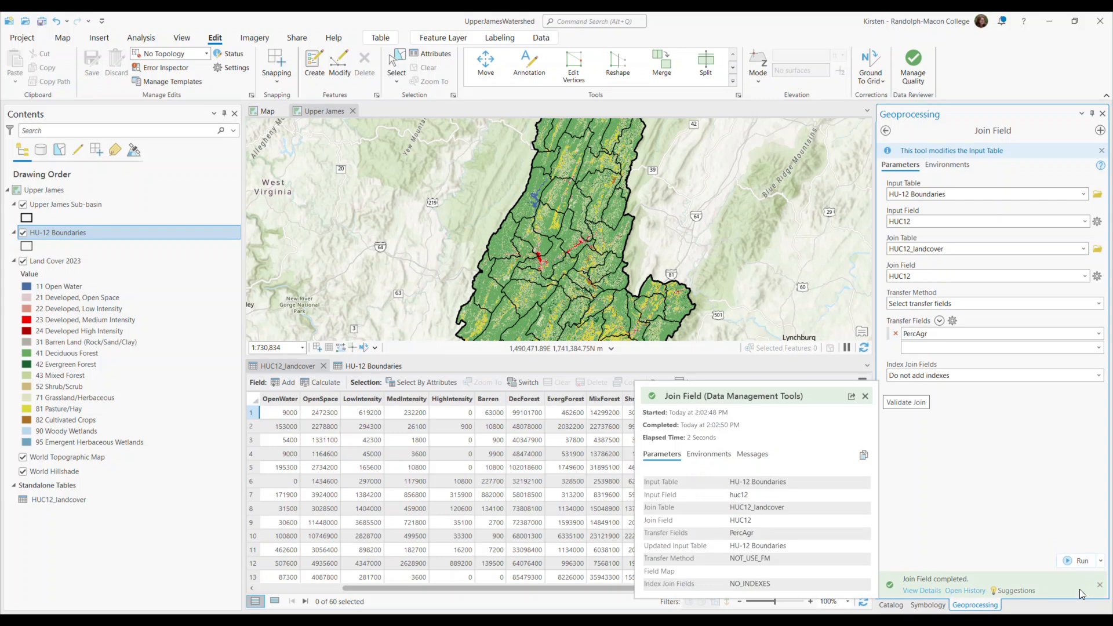
# Step: Close the open tables and reopen the HU-12 Boundaries attribute table to check its joined PercAgr field, then close it
pyautogui.click(323, 366)
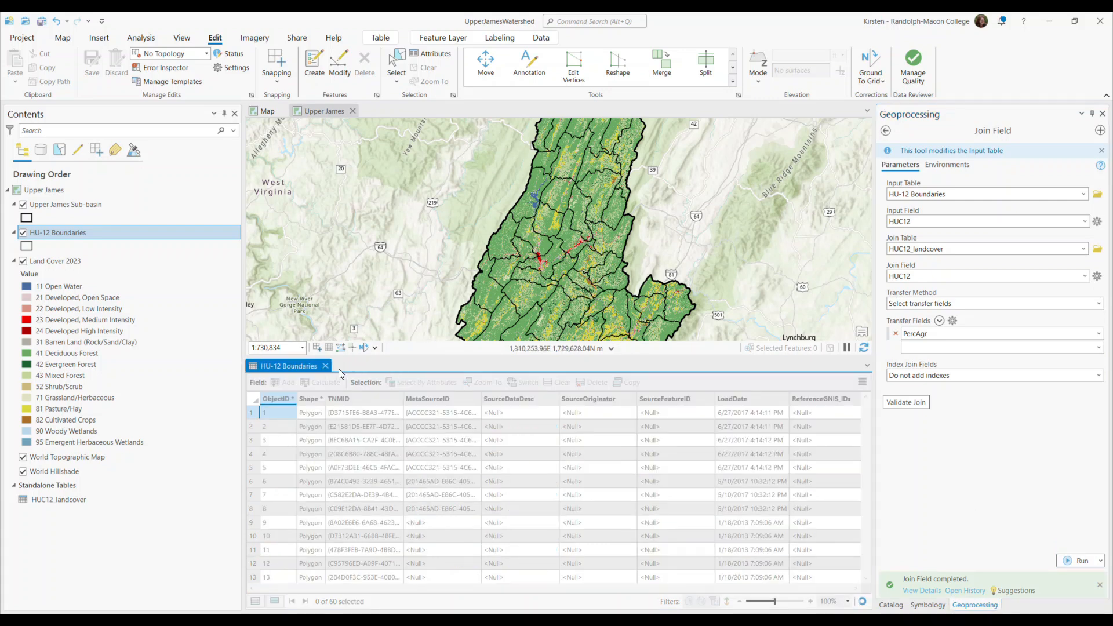
pyautogui.click(325, 367)
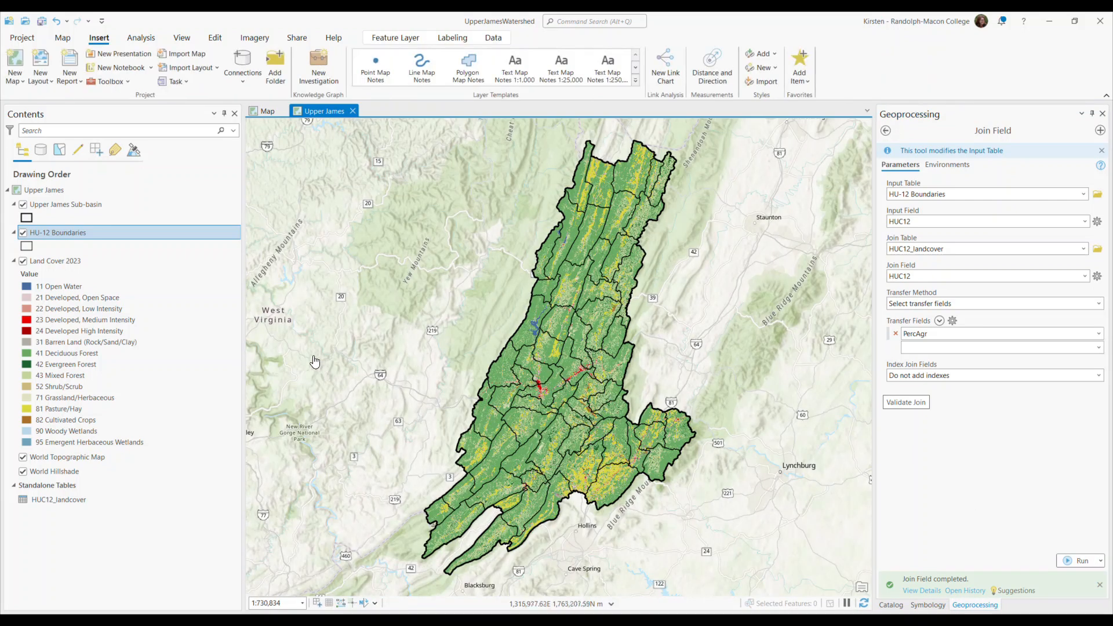
pyautogui.rightClick(85, 232)
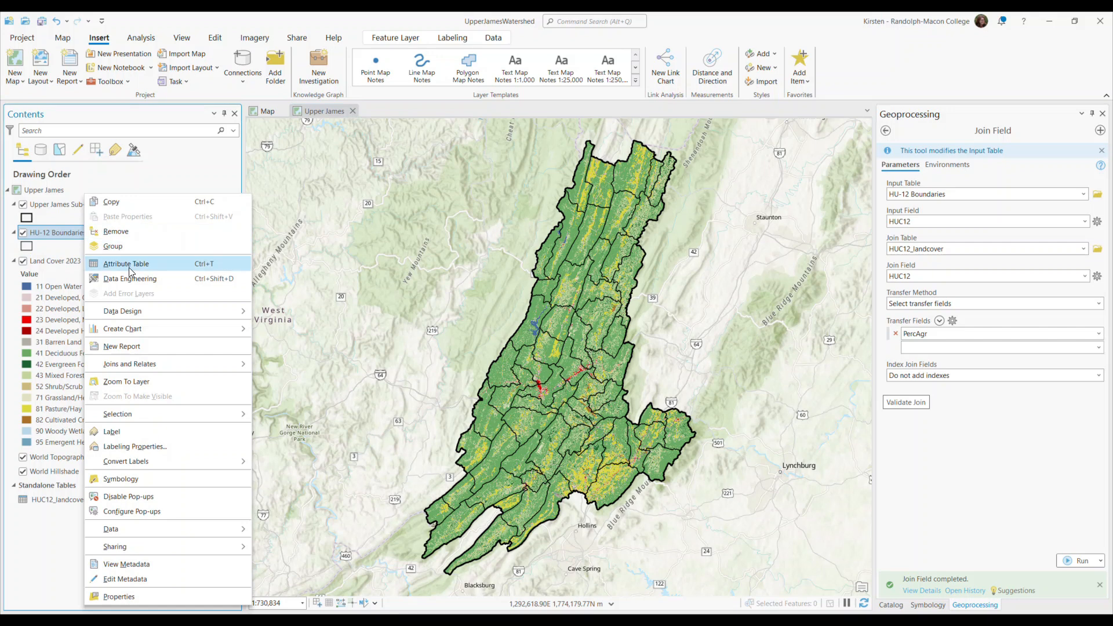
pyautogui.click(126, 264)
pyautogui.moveTo(397, 589); pyautogui.dragTo(738, 589)
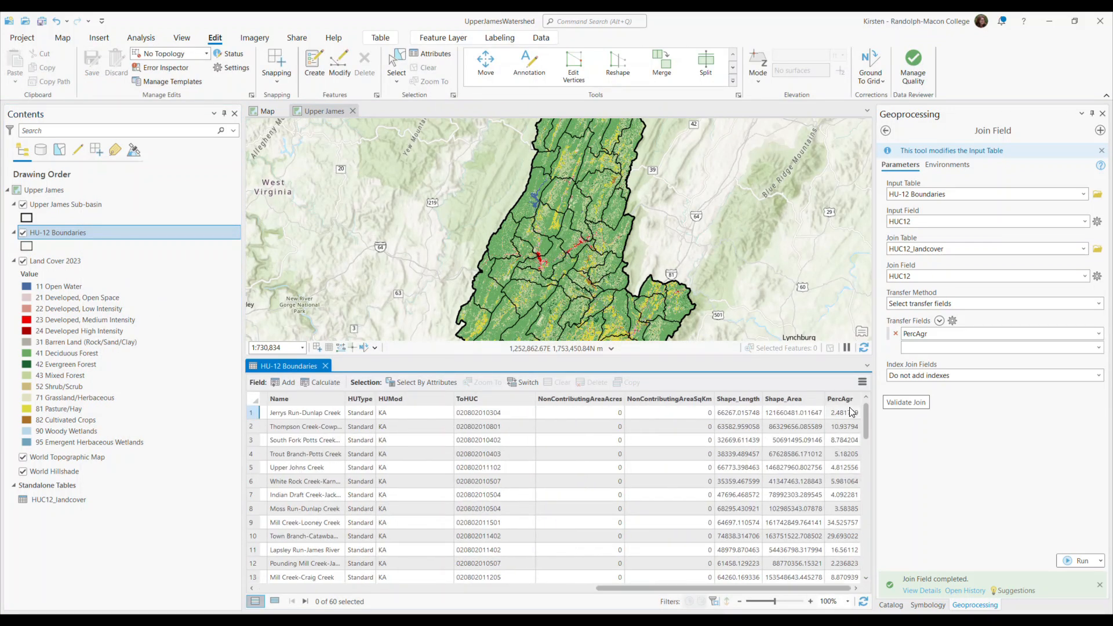
pyautogui.click(326, 367)
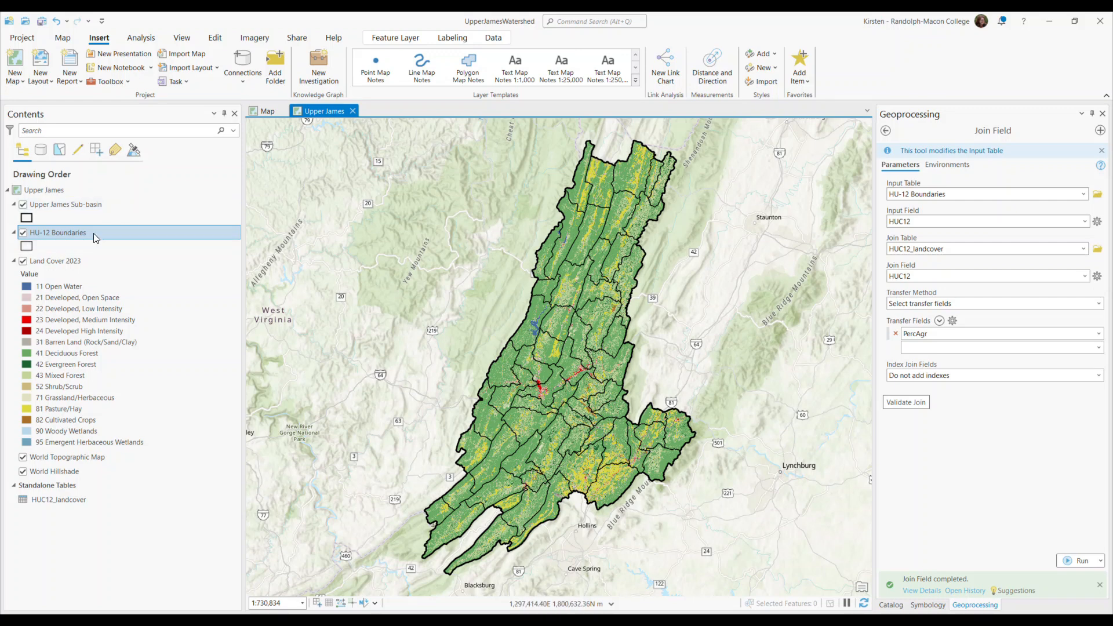
# Step: Symbolize HU-12 Boundaries with Graduated Colors using the pale yellow to dark brown color scheme
pyautogui.click(930, 606)
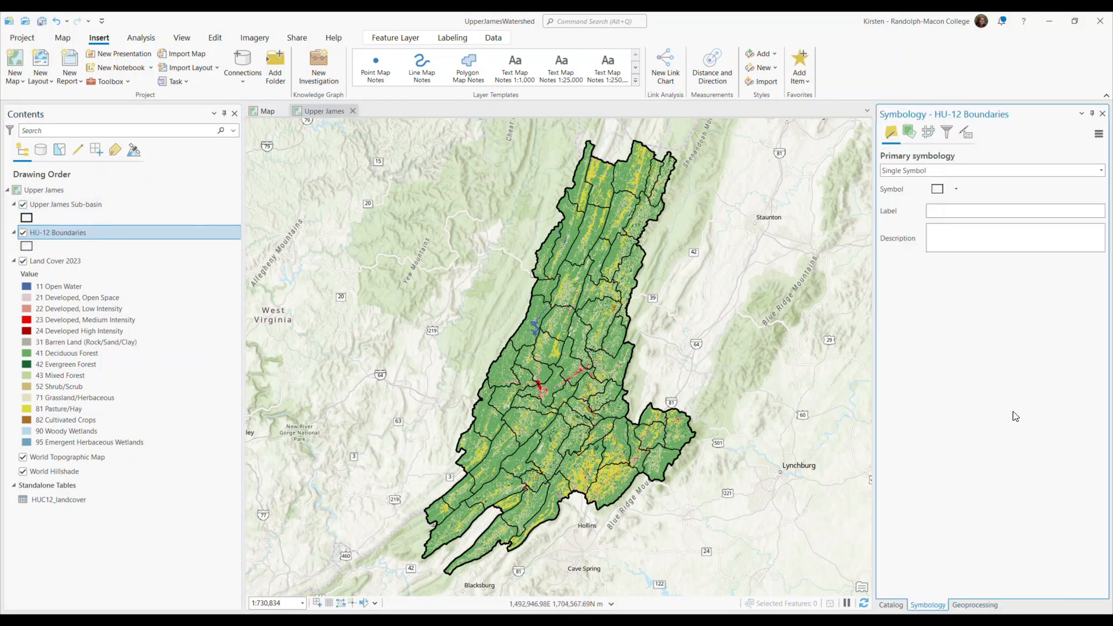
pyautogui.click(1102, 170)
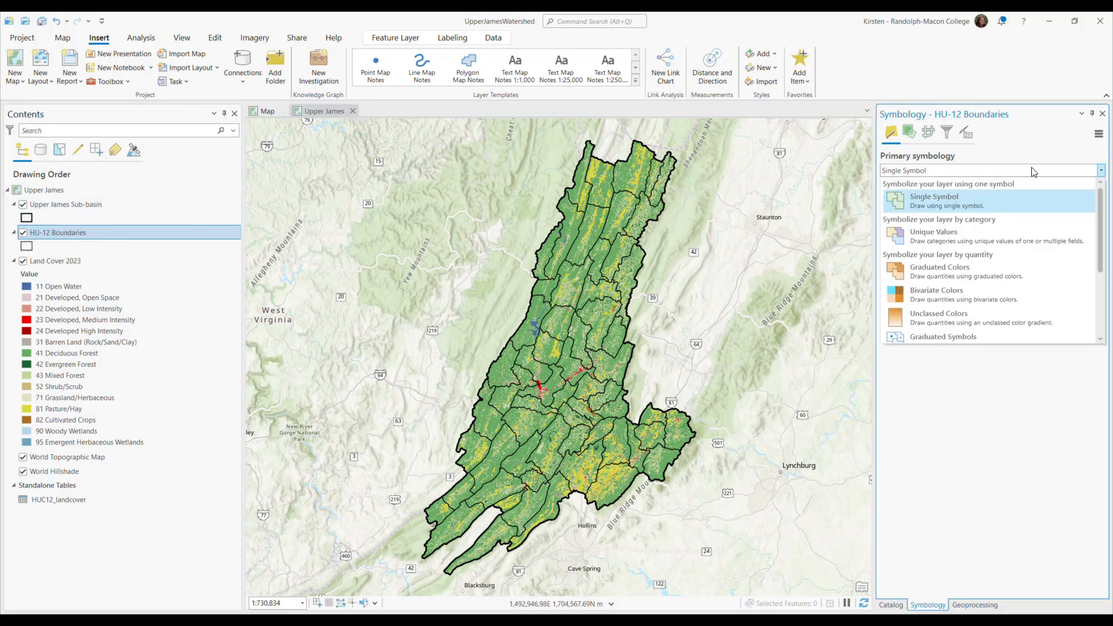
pyautogui.click(973, 276)
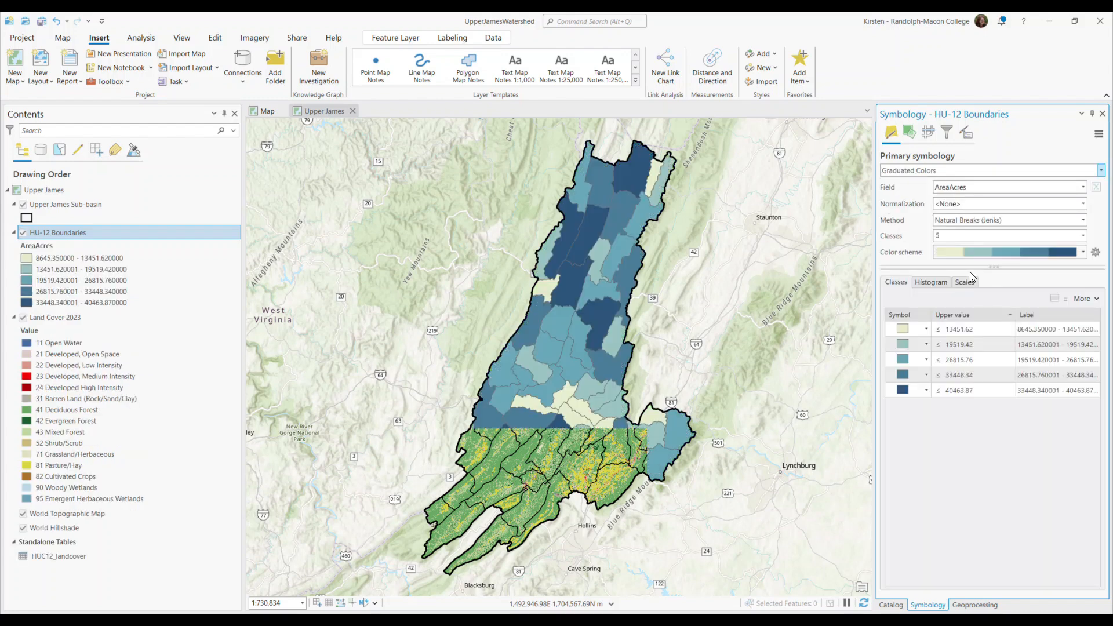
pyautogui.click(1082, 254)
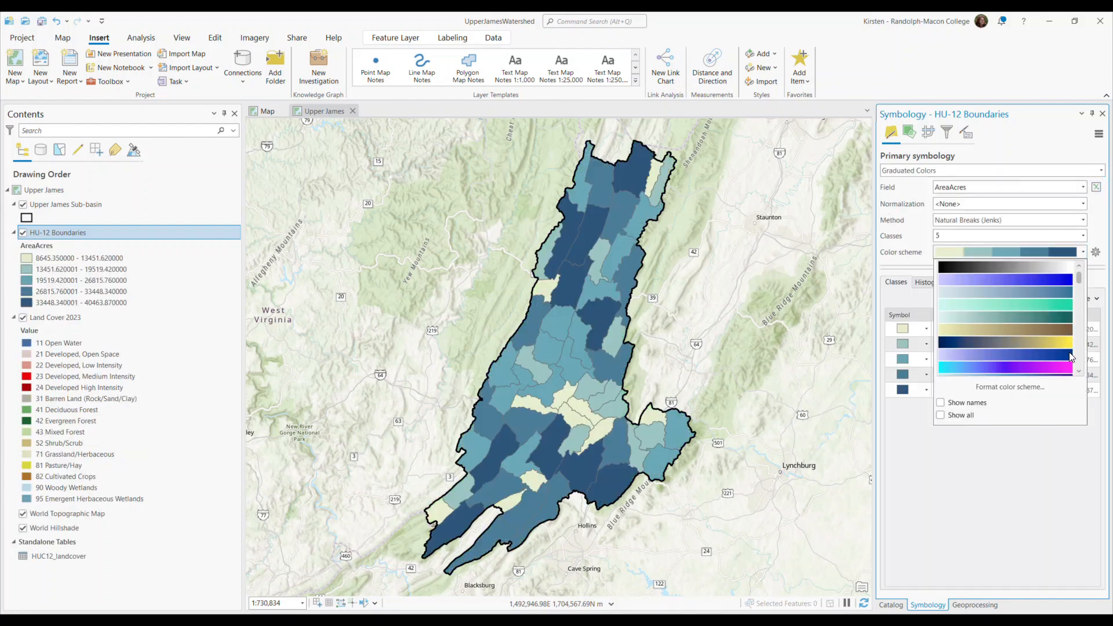
pyautogui.click(1054, 333)
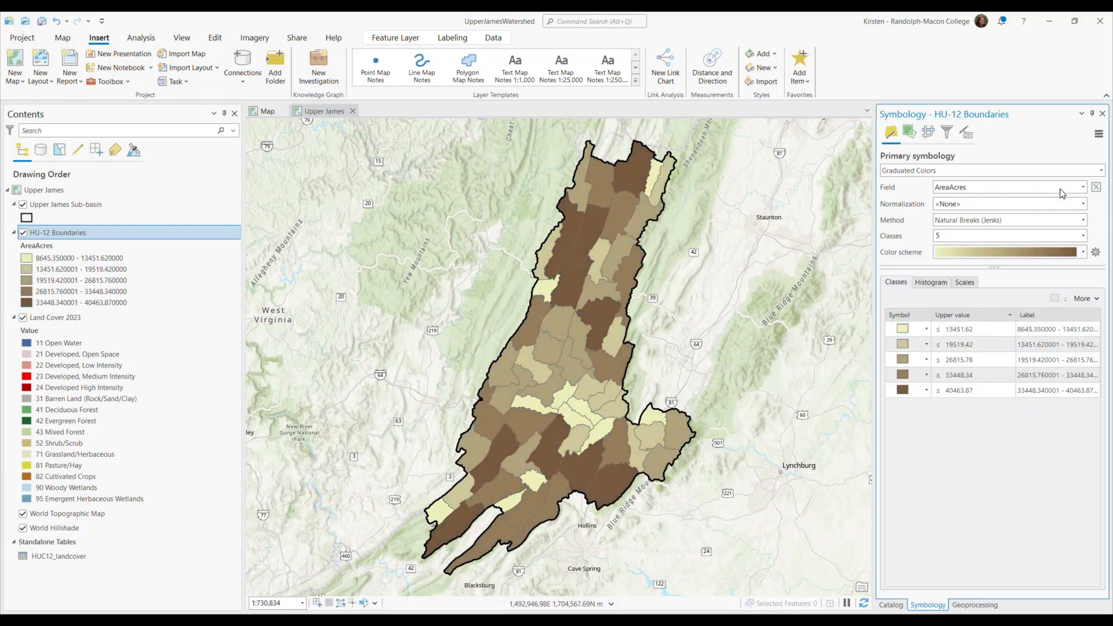
# Step: Set the HU-12 Boundaries symbology field to PercAgr and the classification method to Quantile
pyautogui.click(1084, 187)
pyautogui.click(972, 270)
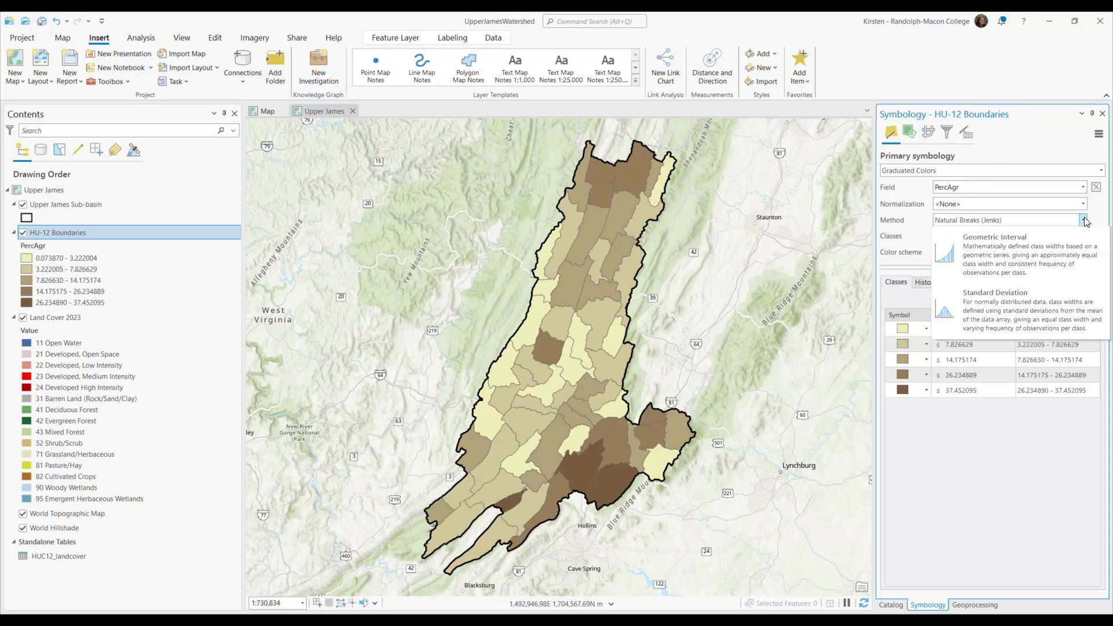
pyautogui.click(1083, 220)
pyautogui.click(1009, 312)
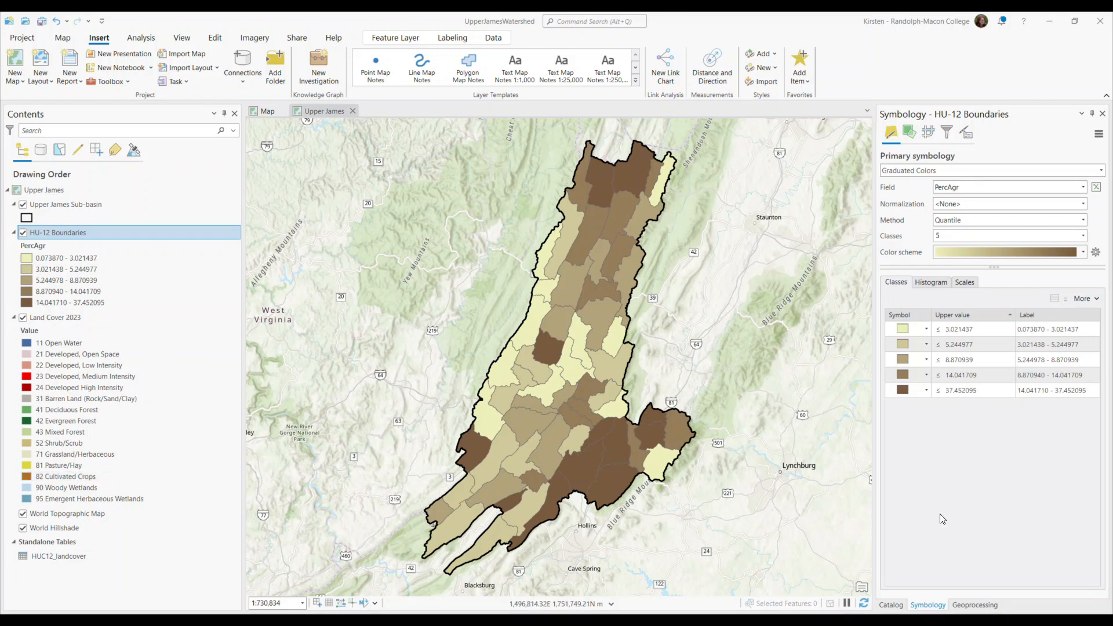
# Step: Find and open the Spatial Analyst Reclassify tool and choose Land Cover 2023 as the input raster
pyautogui.click(976, 605)
pyautogui.click(886, 131)
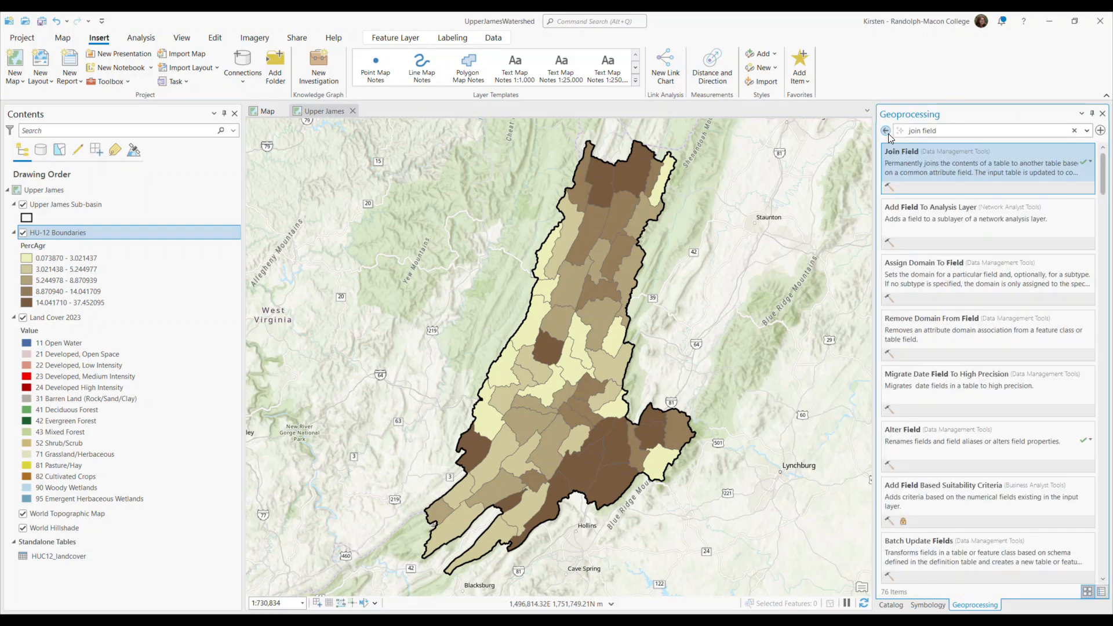
pyautogui.hotkey('ctrl', 'a')
pyautogui.write('reclassify')
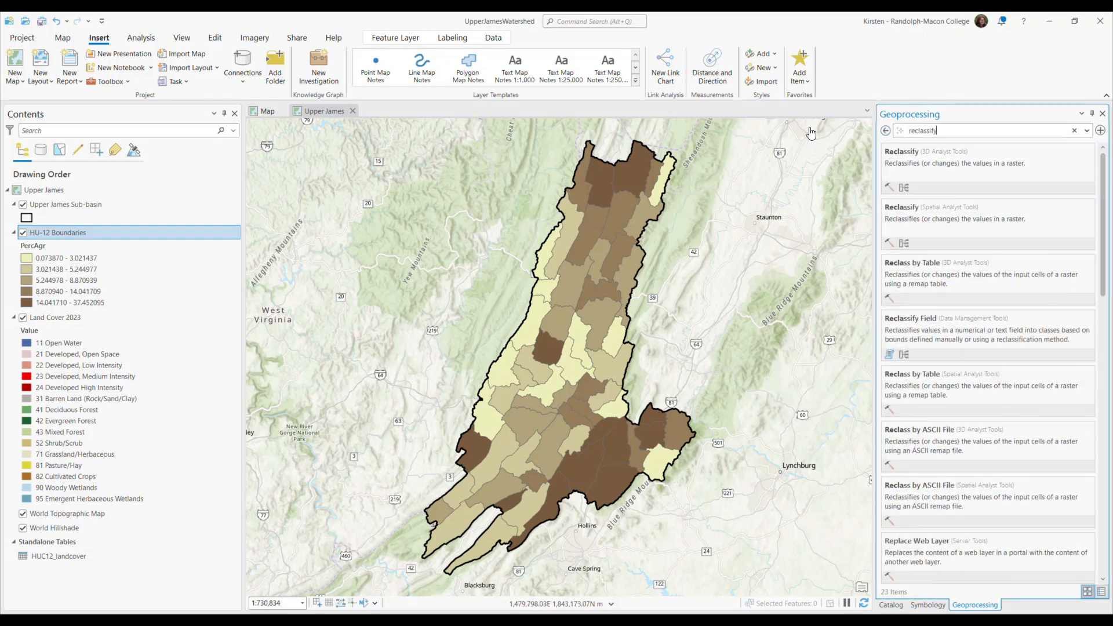
pyautogui.click(1006, 219)
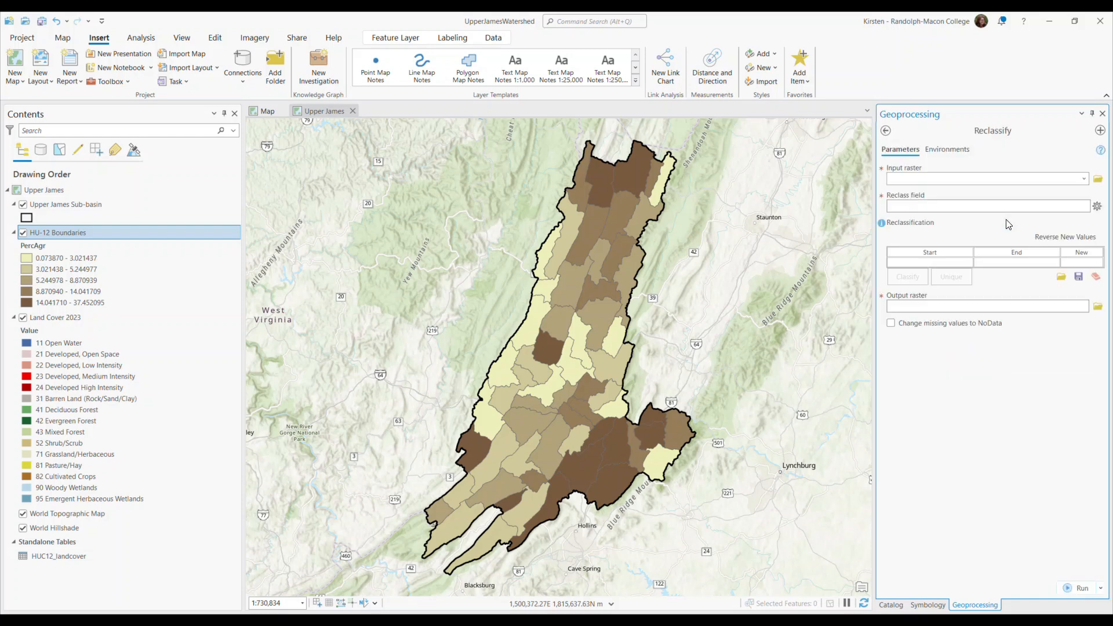
pyautogui.click(1083, 179)
pyautogui.click(997, 187)
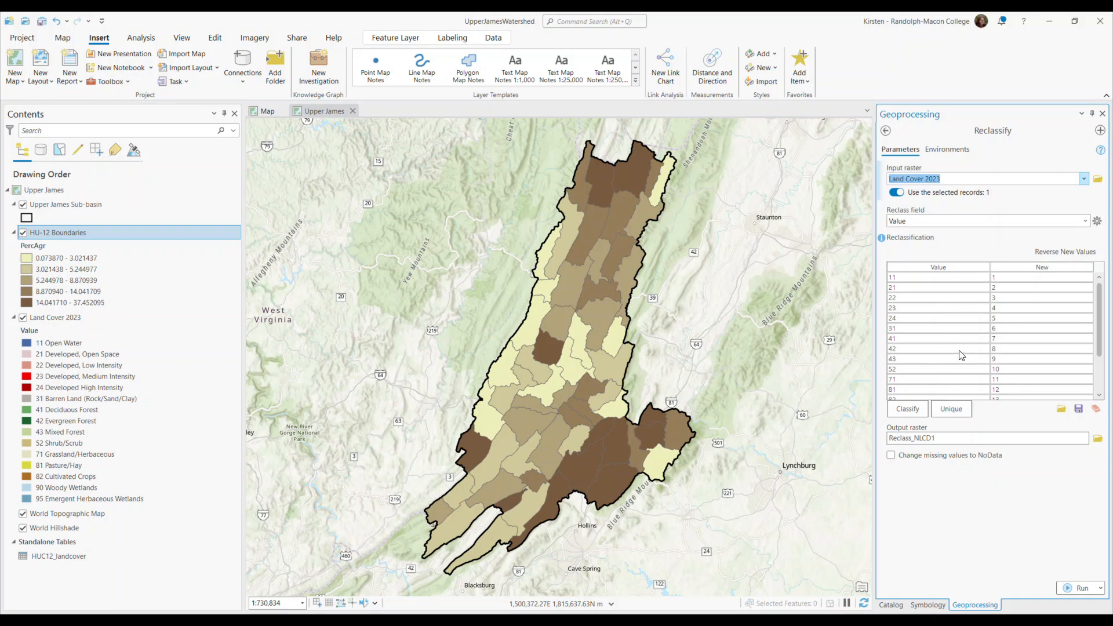
# Step: Set the new value to 0 for land cover classes 11, 21, 22, 23, 24, 31, 41, 42, 43, 52 and 71
pyautogui.click(1010, 279)
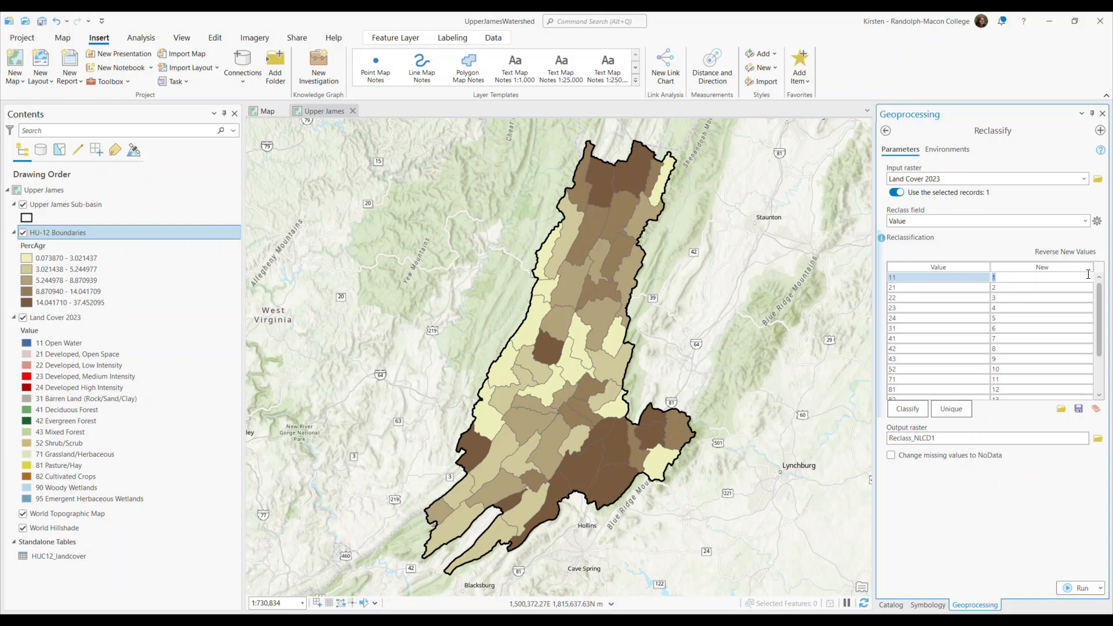
pyautogui.write('0')
pyautogui.click(1013, 287)
pyautogui.write('0')
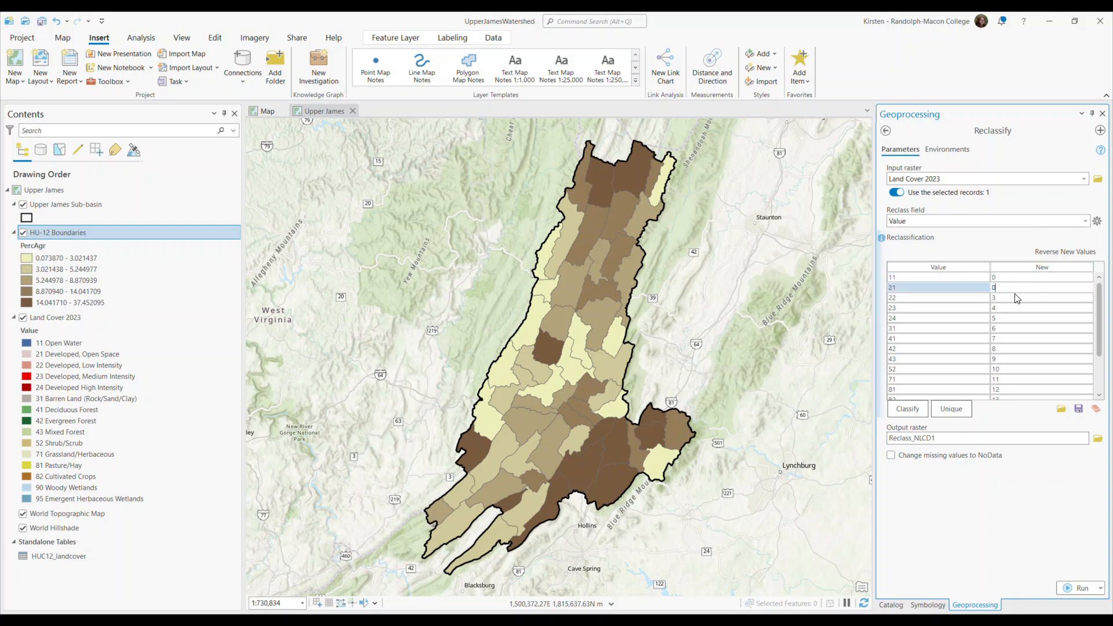
pyautogui.click(1015, 297)
pyautogui.write('0')
pyautogui.click(1010, 309)
pyautogui.write('0')
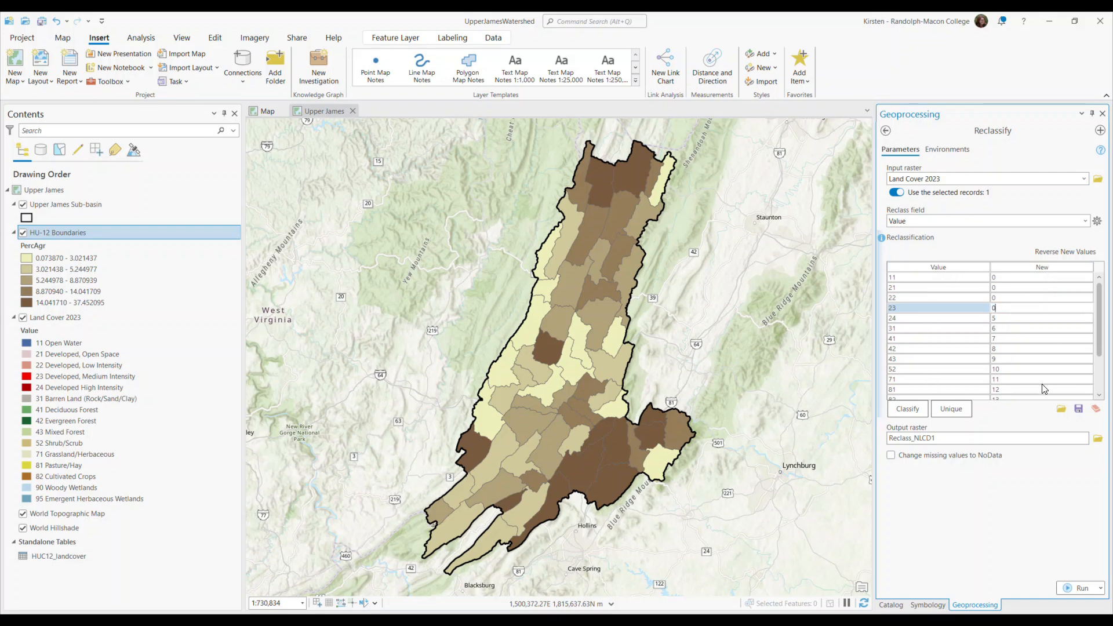
pyautogui.click(1005, 319)
pyautogui.write('0')
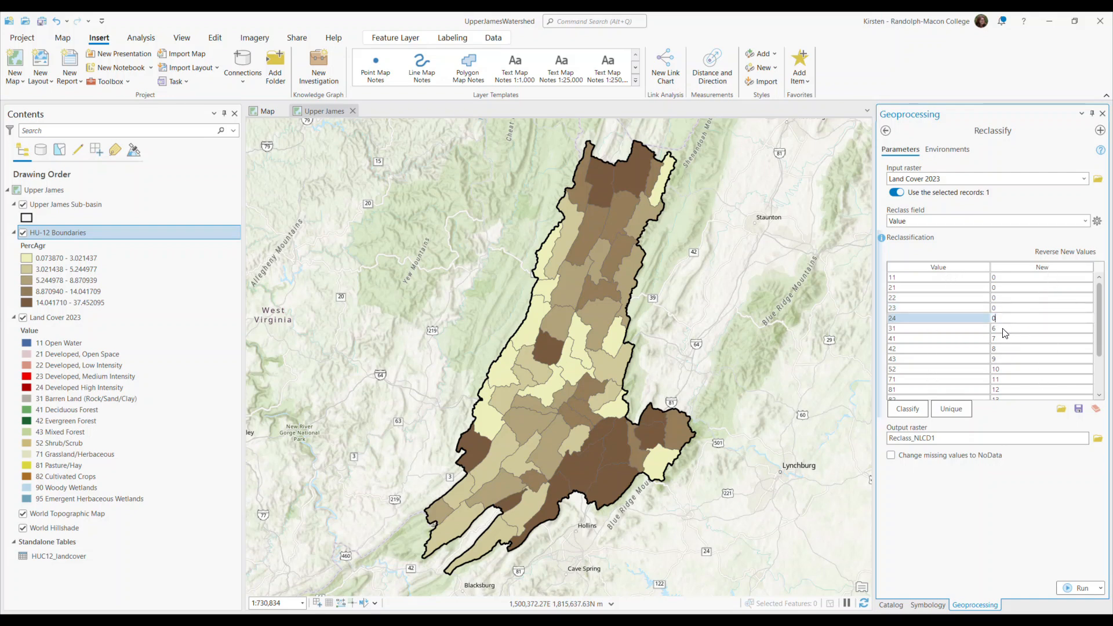
pyautogui.click(1004, 329)
pyautogui.write('0')
pyautogui.click(1007, 339)
pyautogui.write('0')
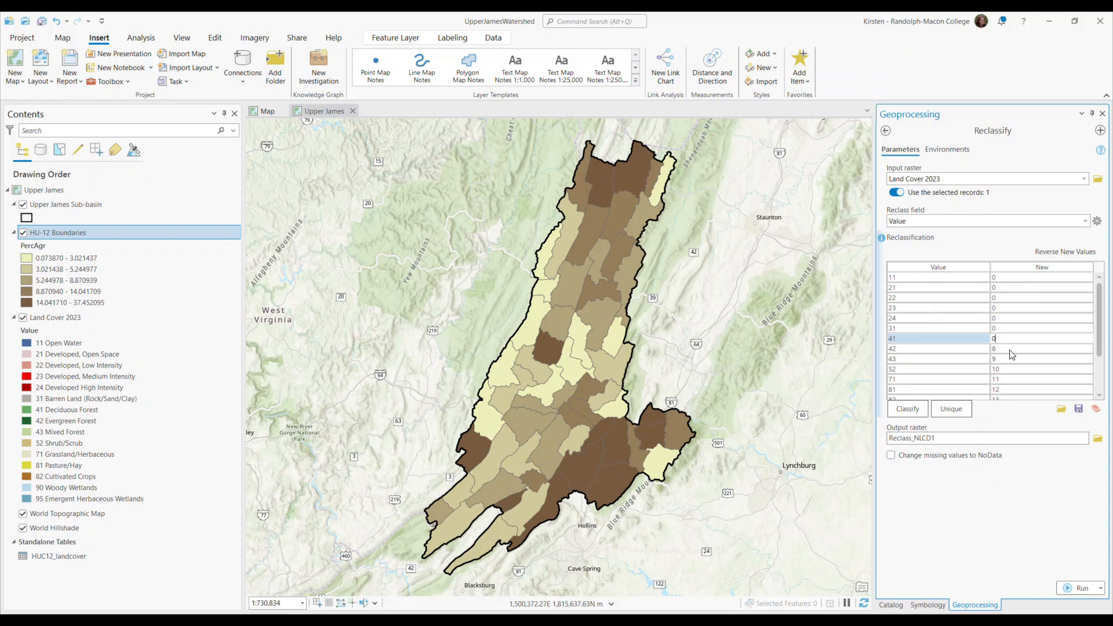
pyautogui.click(1010, 350)
pyautogui.write('0')
pyautogui.click(1010, 359)
pyautogui.write('0')
pyautogui.click(1010, 369)
pyautogui.write('0')
pyautogui.click(1010, 379)
pyautogui.write('0')
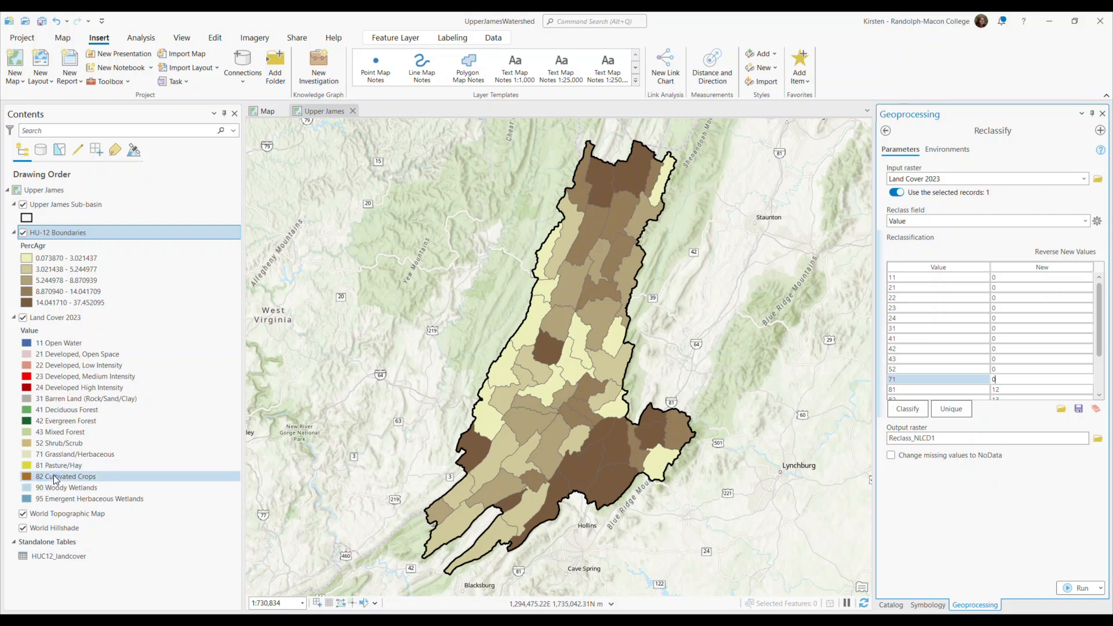
# Step: Set the new value to 1 for the agricultural land cover classes 81 and 82
pyautogui.scroll(-1, 1060, 353)
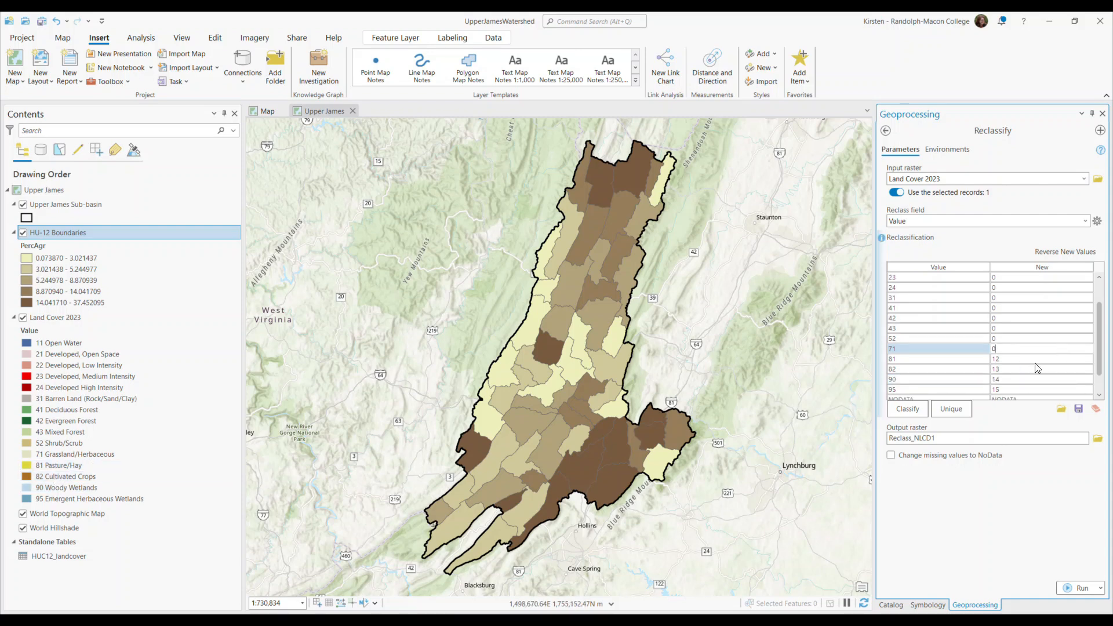
pyautogui.click(997, 359)
pyautogui.write('0')
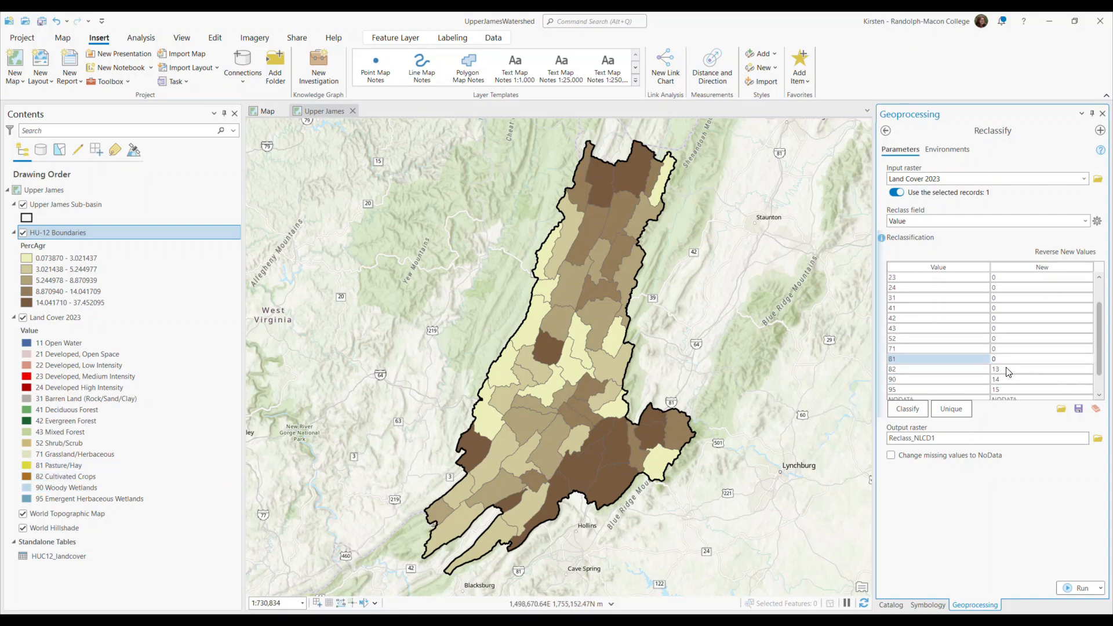
pyautogui.press('BackSpace')
pyautogui.write('1')
pyautogui.press('Return')
pyautogui.write('1')
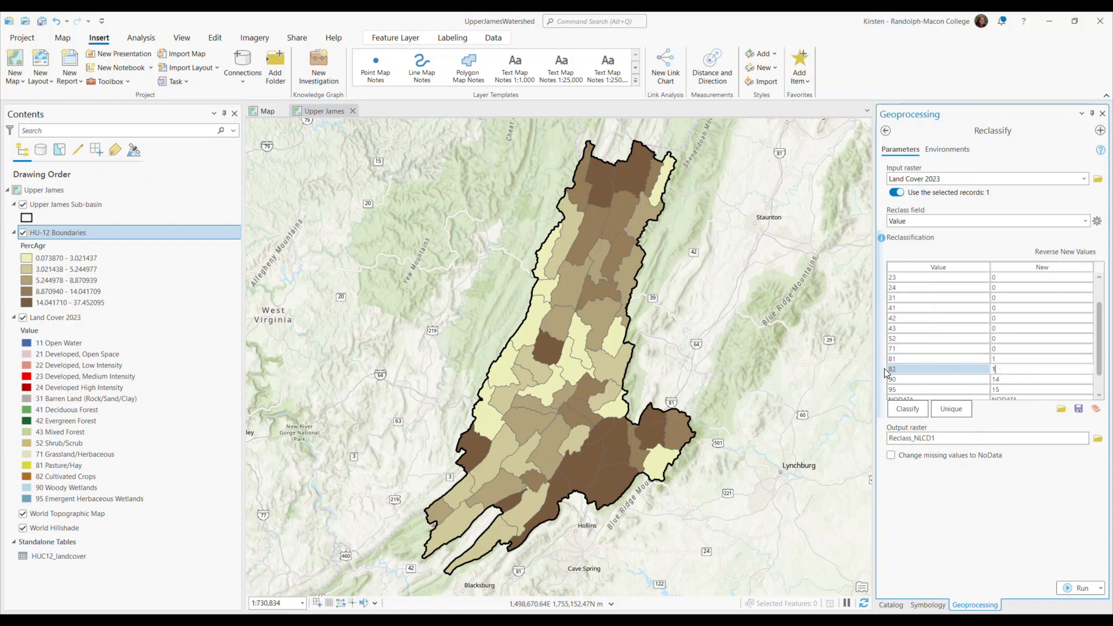
# Step: Set the new value to 0 for the wetland classes 90 and 95
pyautogui.scroll(-1, 1015, 369)
pyautogui.click(1009, 360)
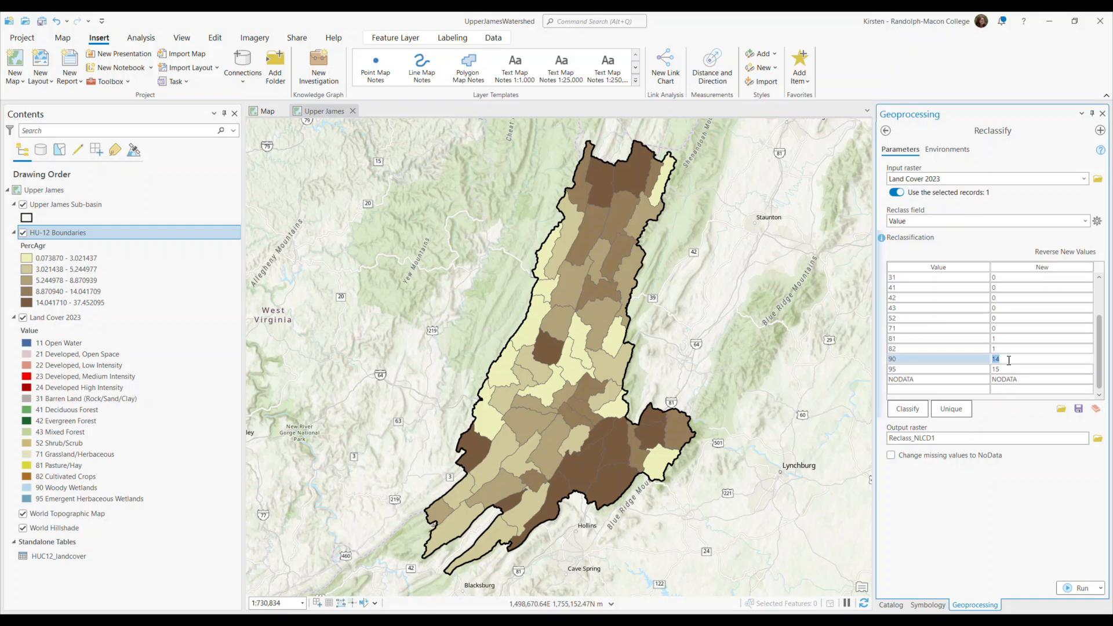
pyautogui.write('0')
pyautogui.press('Return')
pyautogui.write('0')
pyautogui.press('Return')
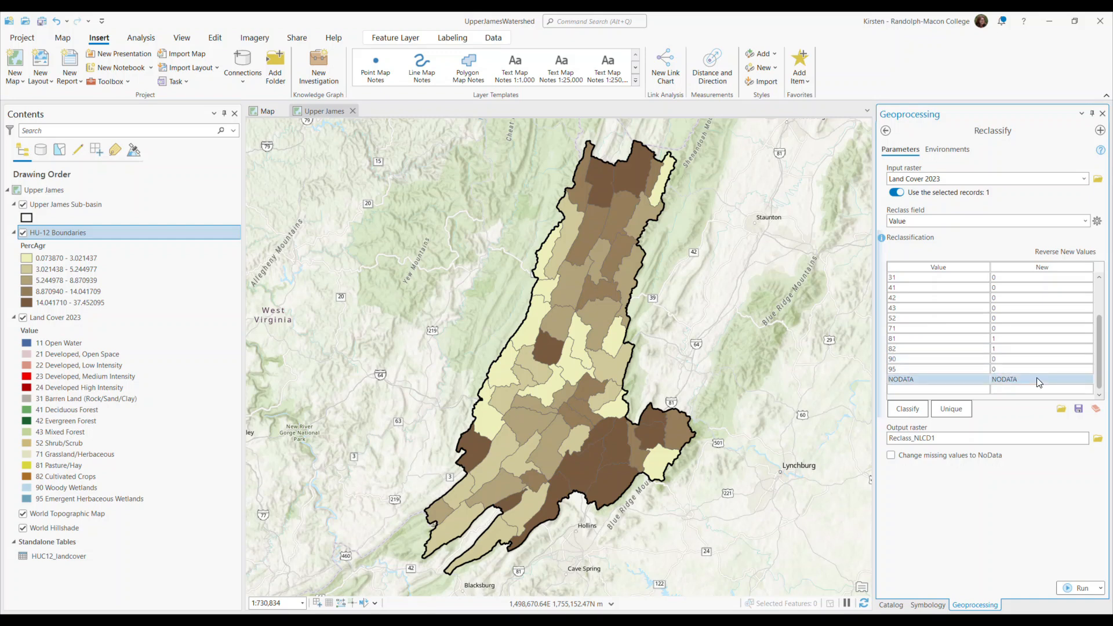
# Step: Name the output raster ReclassAgr and run the reclassification
pyautogui.click(986, 439)
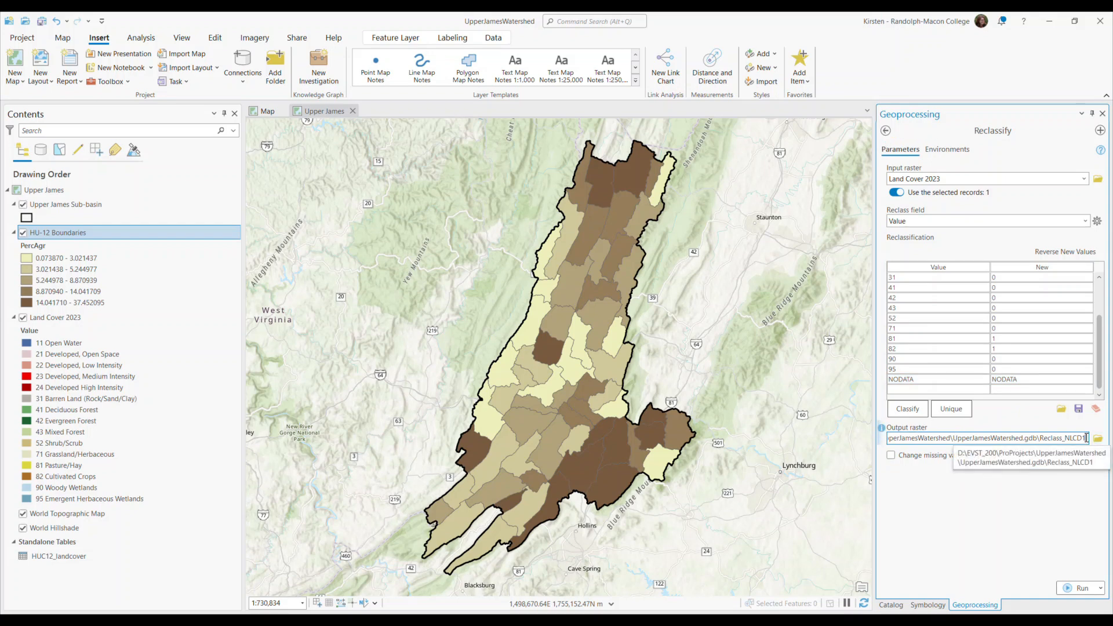
pyautogui.moveTo(1087, 438); pyautogui.dragTo(845, 439)
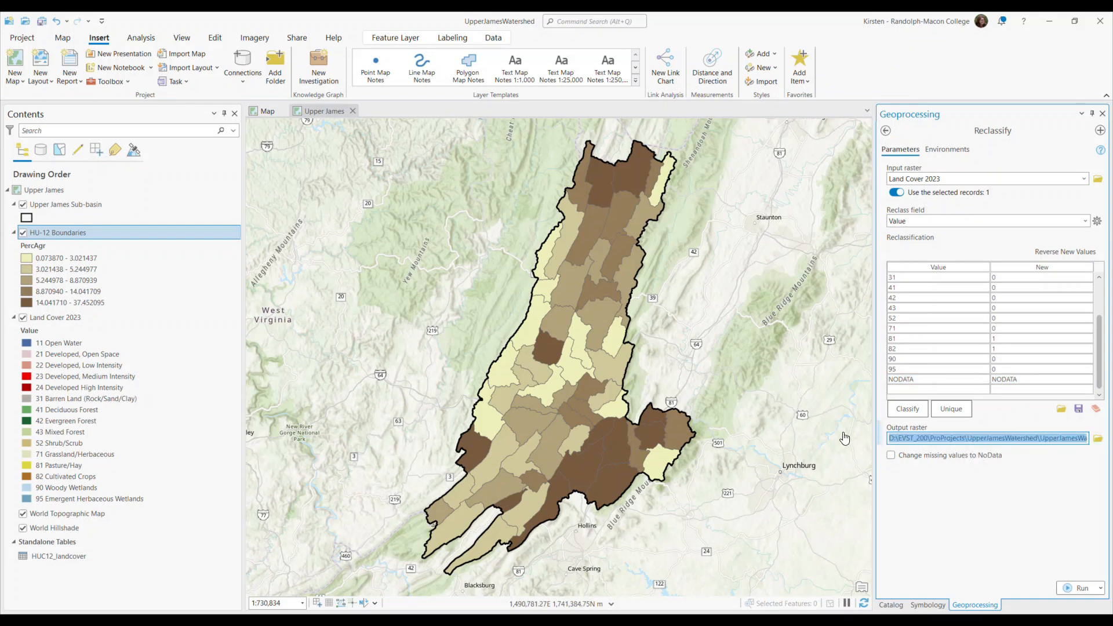
pyautogui.write('ReclassAgri')
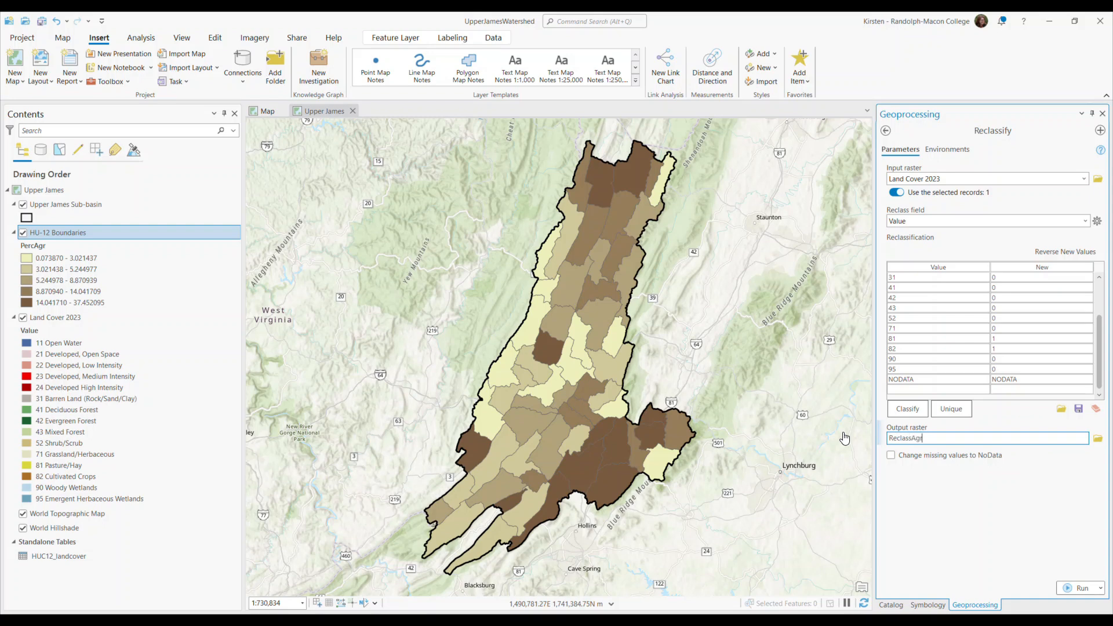
pyautogui.click(1071, 586)
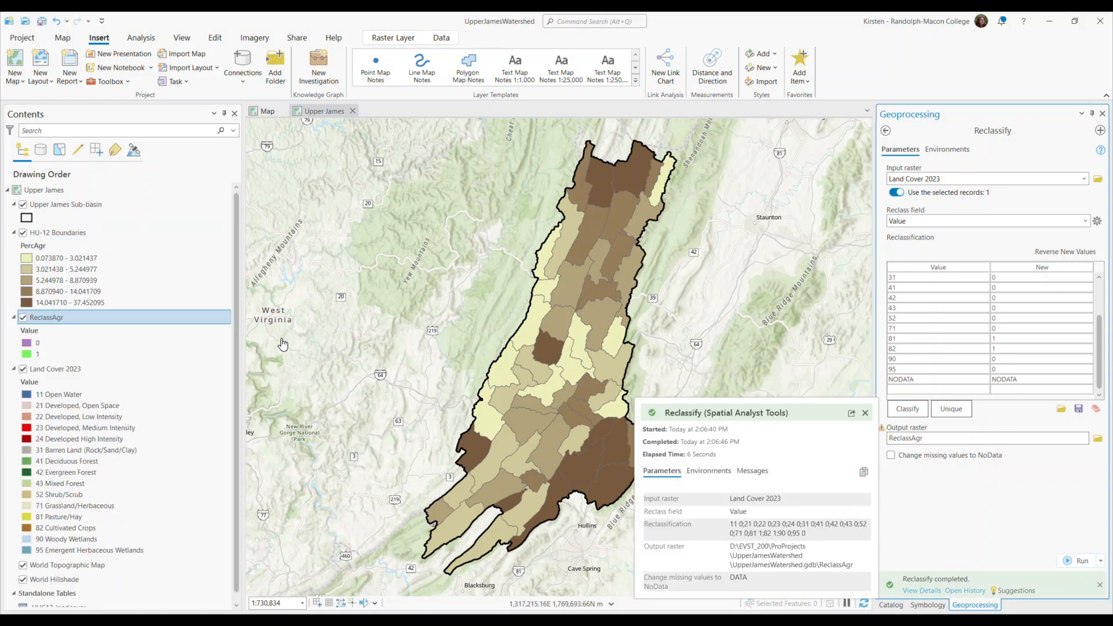
# Step: Hide HU-12 Boundaries and color the ReclassAgr raster's value 0 light gray and value 1 dark yellow
pyautogui.click(24, 233)
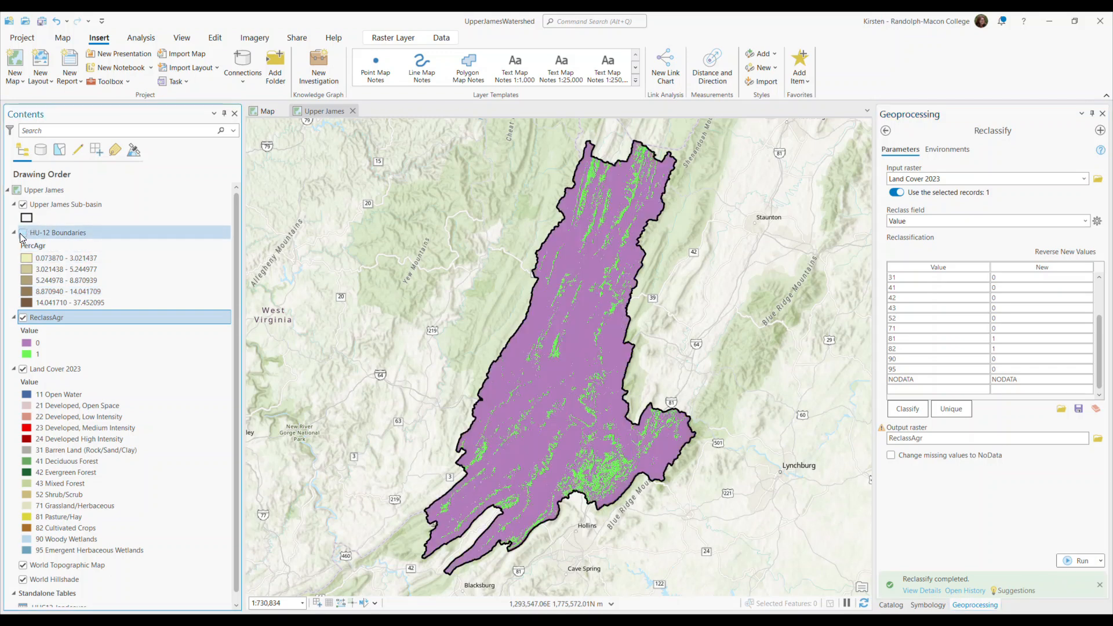
pyautogui.click(938, 606)
pyautogui.click(912, 322)
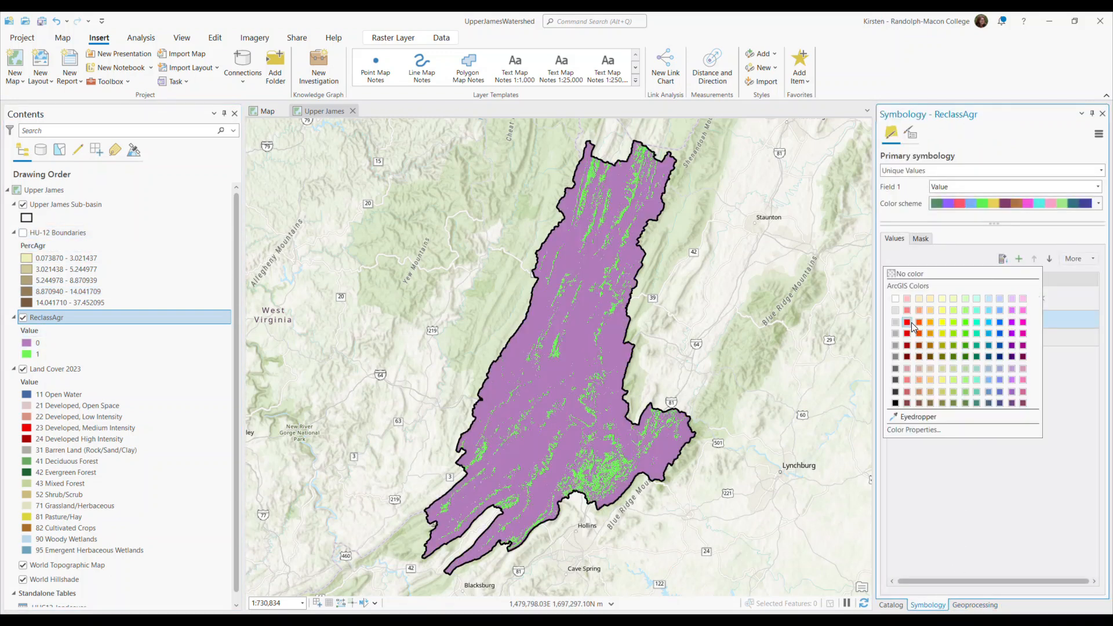
pyautogui.click(895, 310)
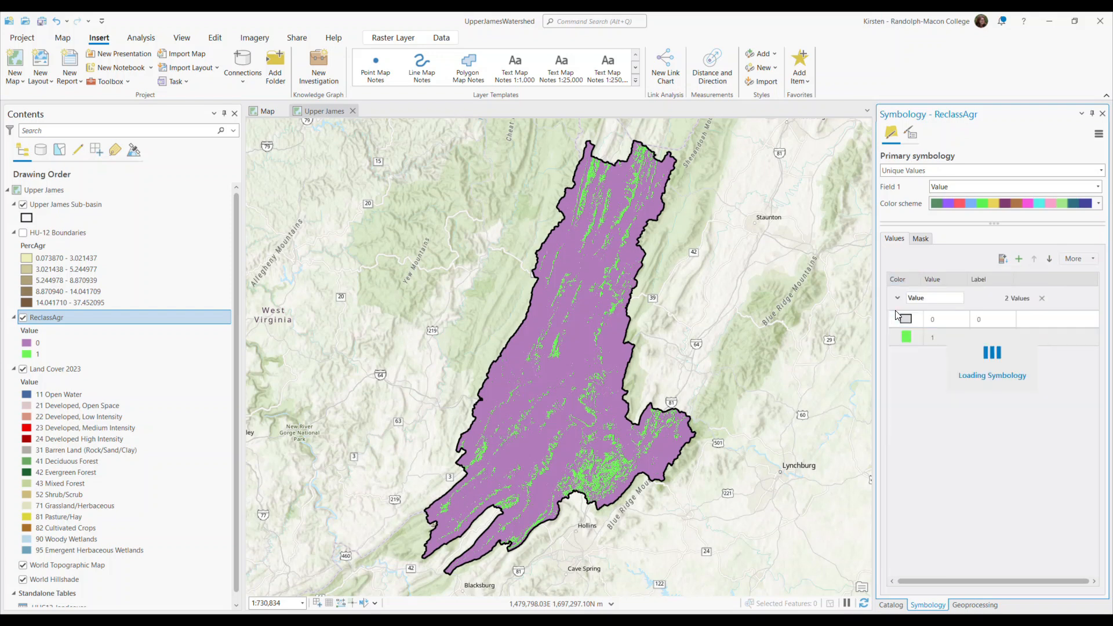
pyautogui.click(908, 338)
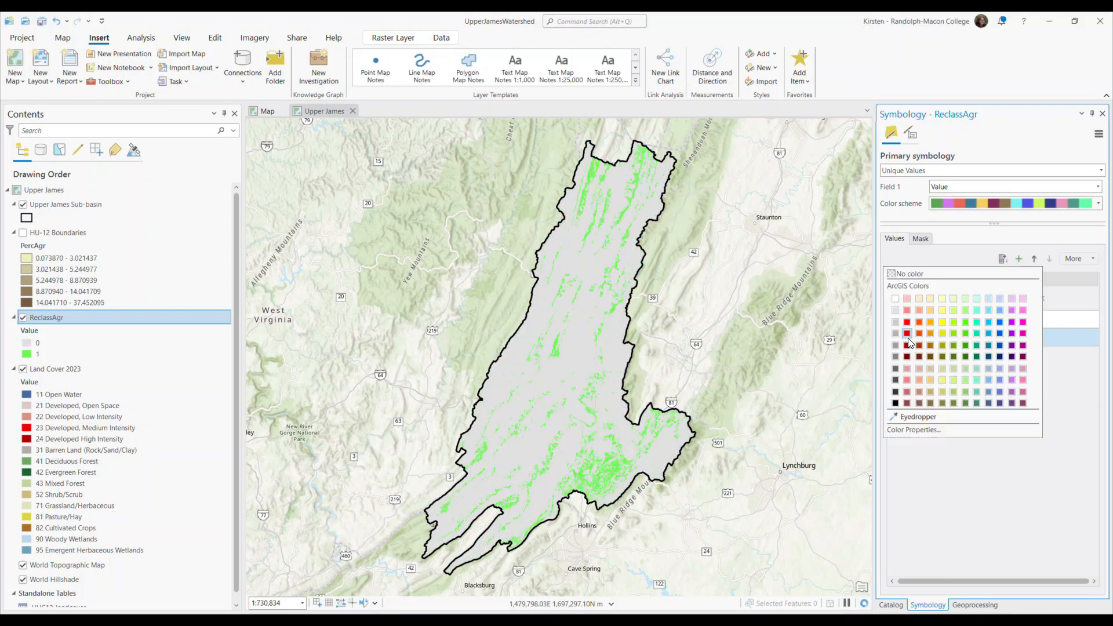
pyautogui.click(944, 346)
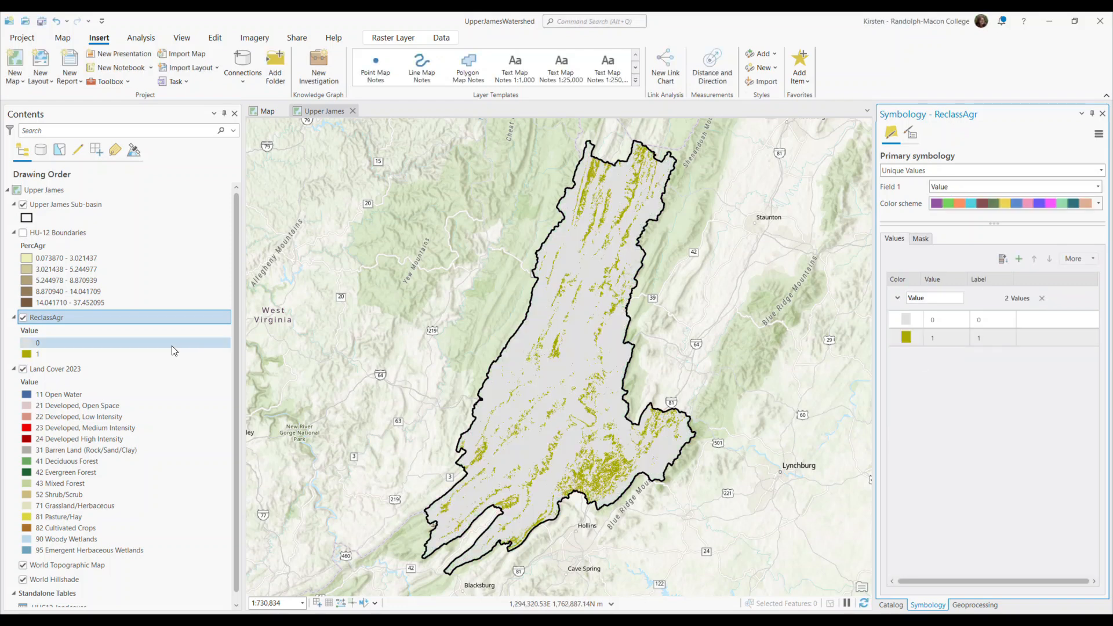
# Step: Label ReclassAgr value 0 as Non-agriculture and value 1 as Agriculture, and turn HU-12 Boundaries back on
pyautogui.click(1007, 321)
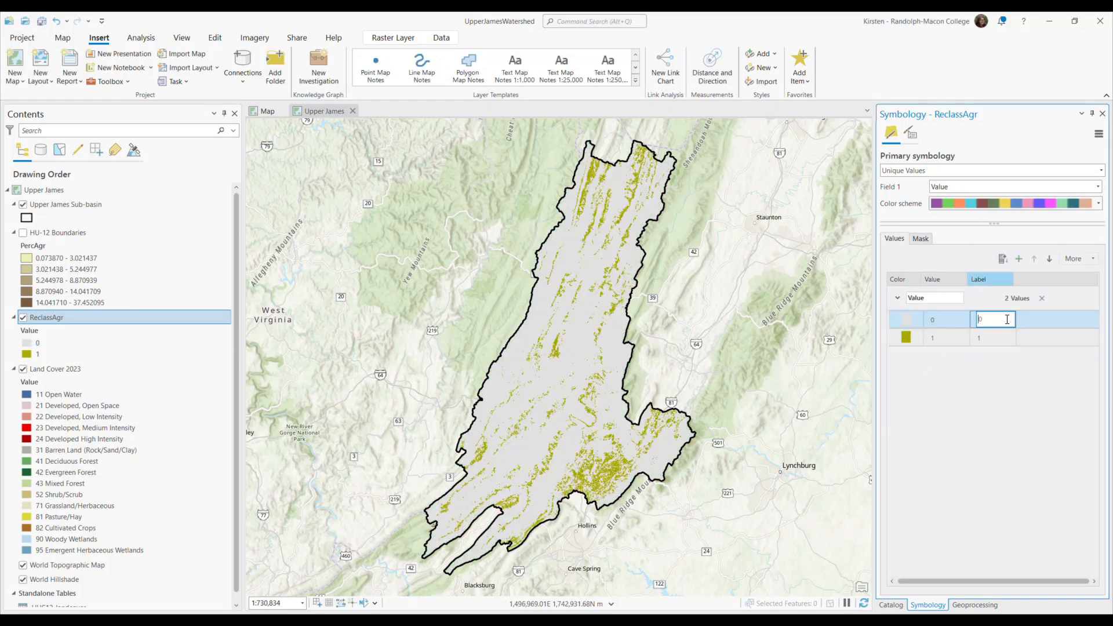
pyautogui.write('Non-agriculture')
pyautogui.click(994, 343)
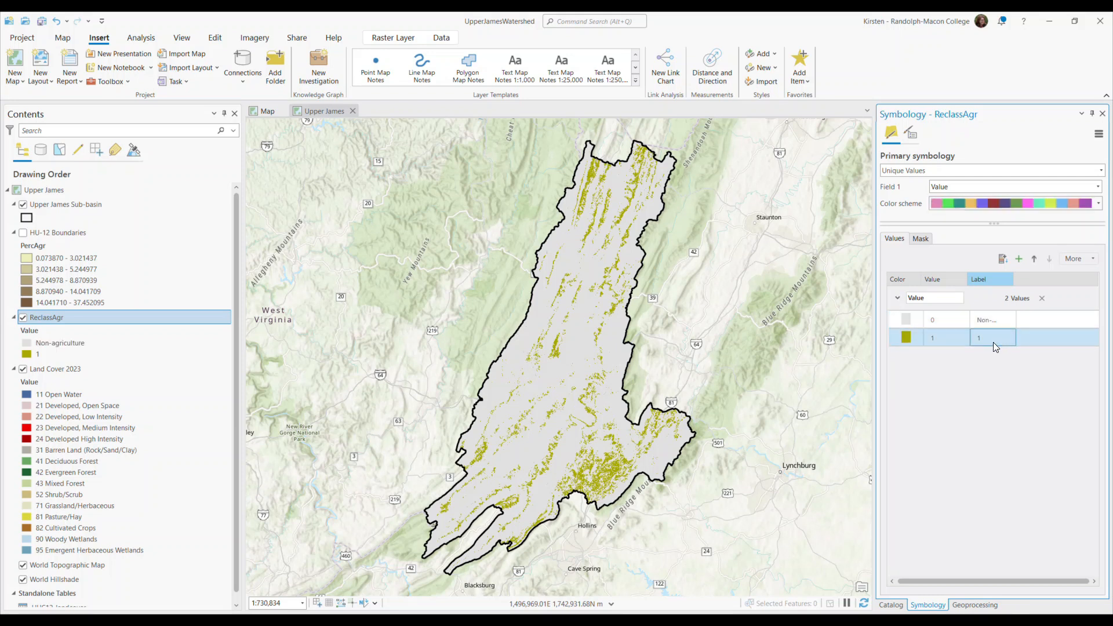
pyautogui.write('Agriculture')
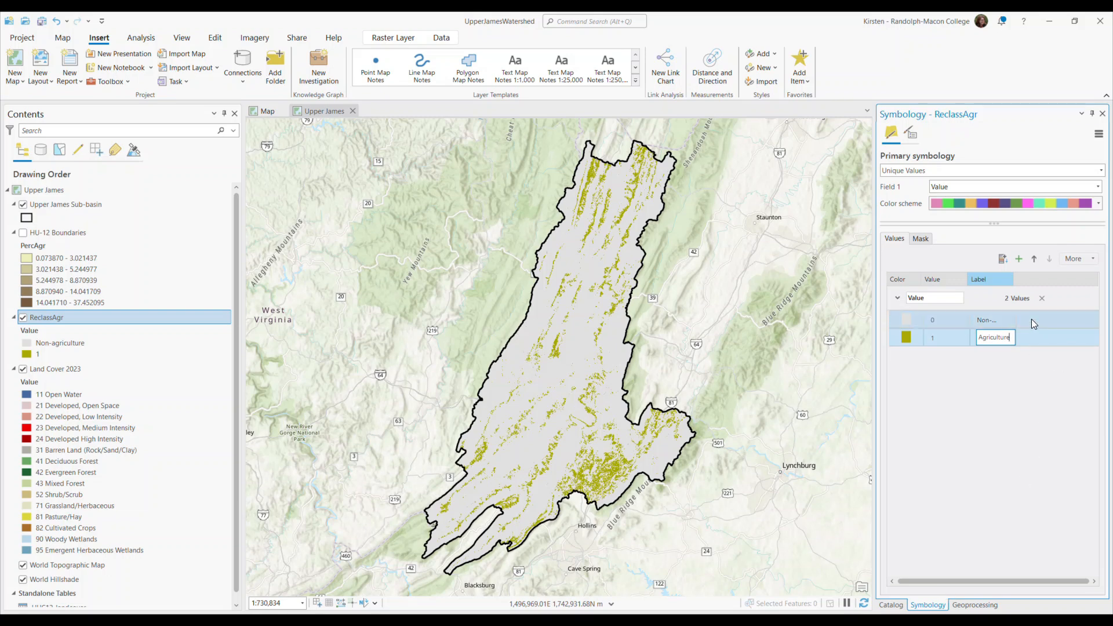
pyautogui.click(23, 233)
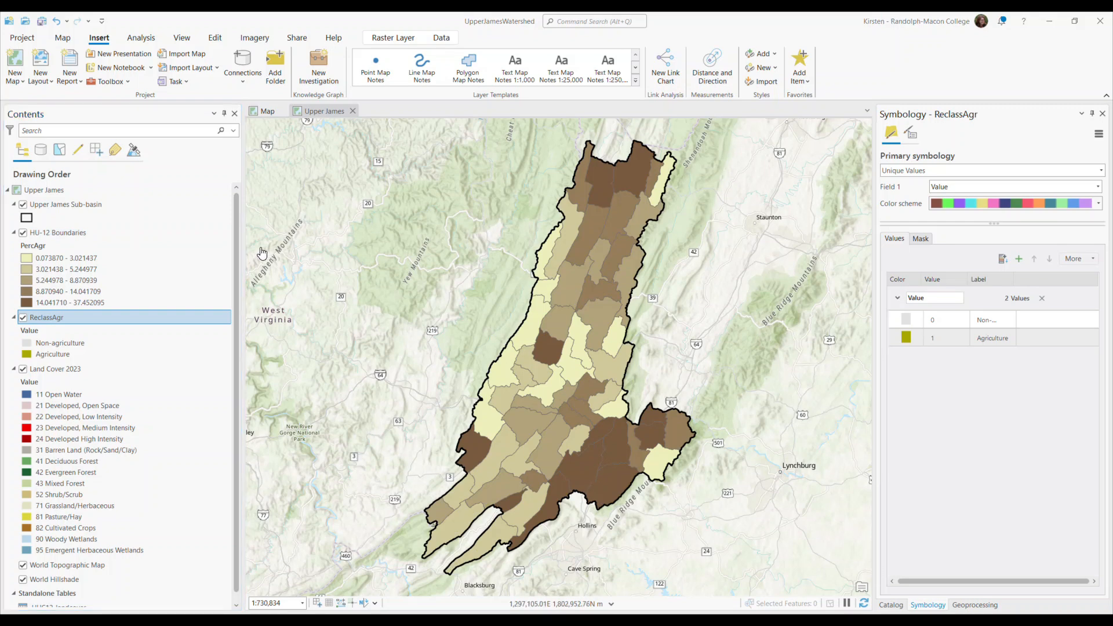
# Step: Duplicate the HU-12 Boundaries layer within the Upper James map and select the upper copy
pyautogui.rightClick(68, 232)
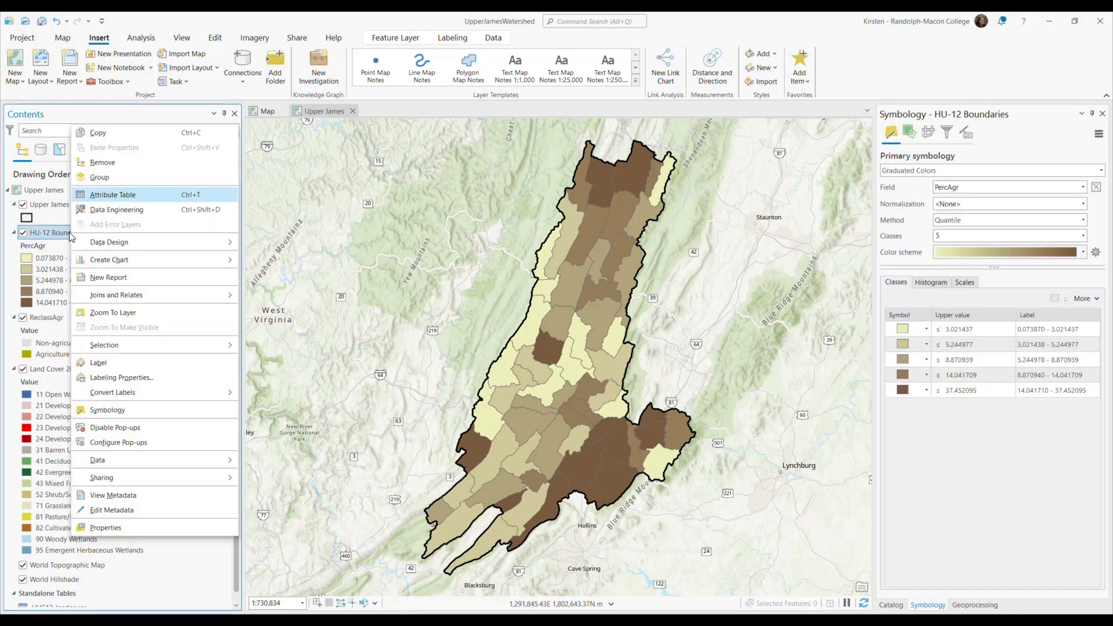
pyautogui.click(113, 132)
pyautogui.rightClick(48, 191)
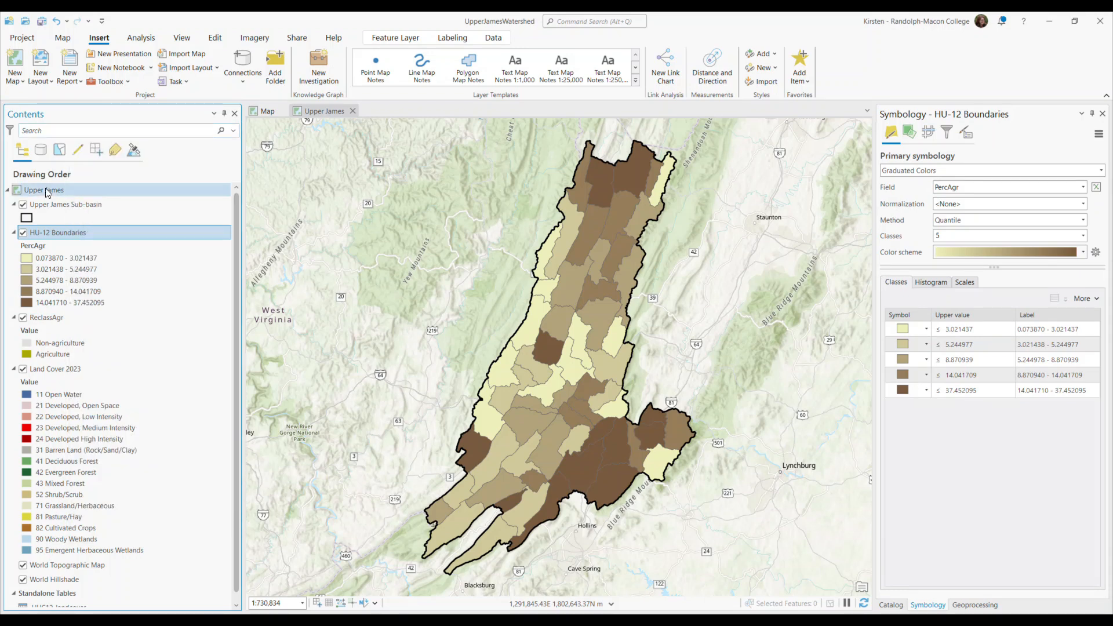
pyautogui.click(89, 191)
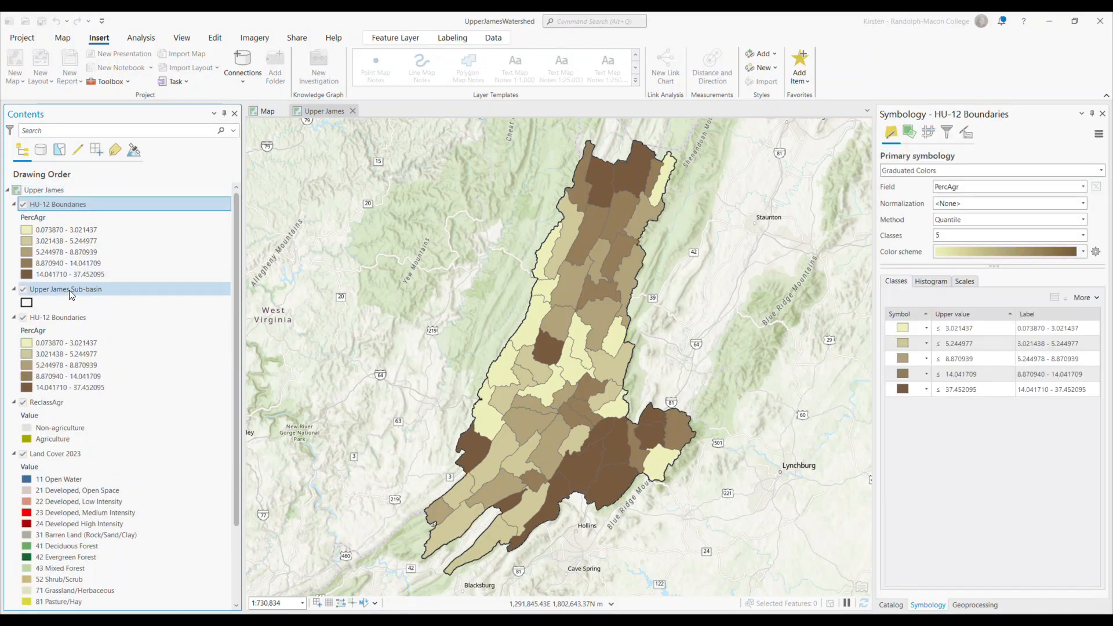
pyautogui.click(80, 205)
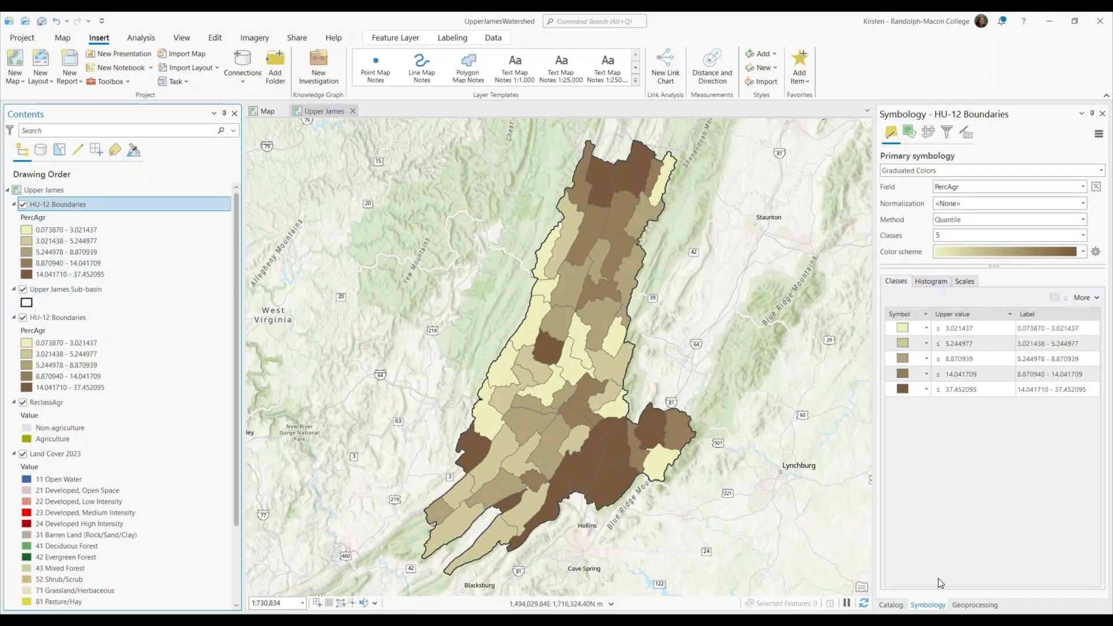
# Step: Symbolize the upper HU-12 Boundaries copy as a single symbol using the thinner unfilled Black Outline style
pyautogui.click(931, 607)
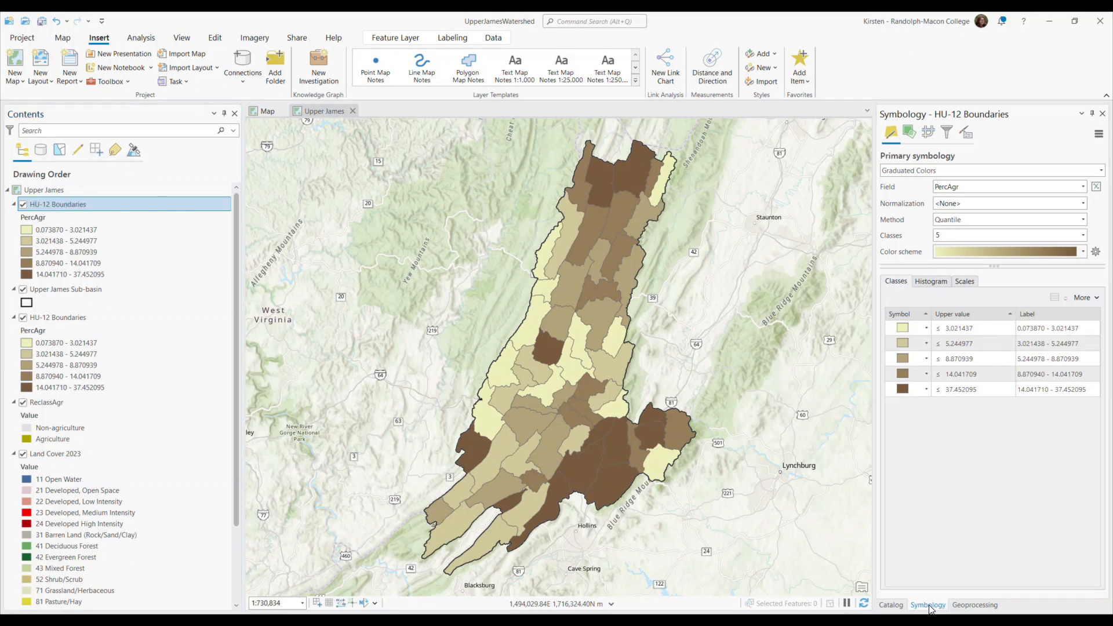
pyautogui.click(1101, 171)
pyautogui.scroll(3, 962, 243)
pyautogui.click(944, 204)
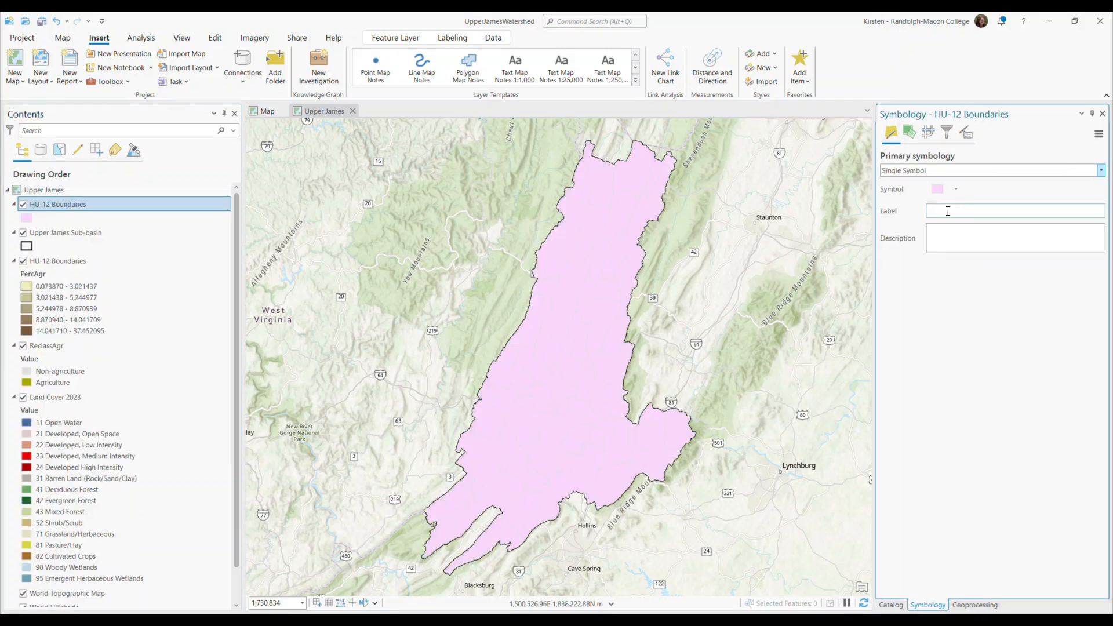
pyautogui.click(944, 194)
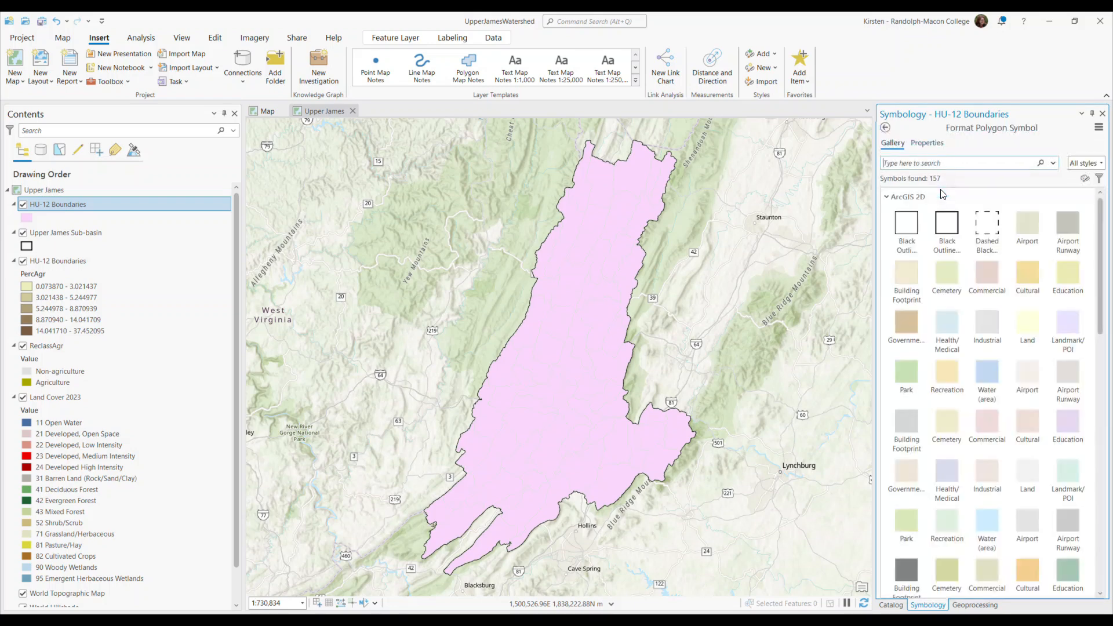
pyautogui.click(943, 228)
pyautogui.click(910, 227)
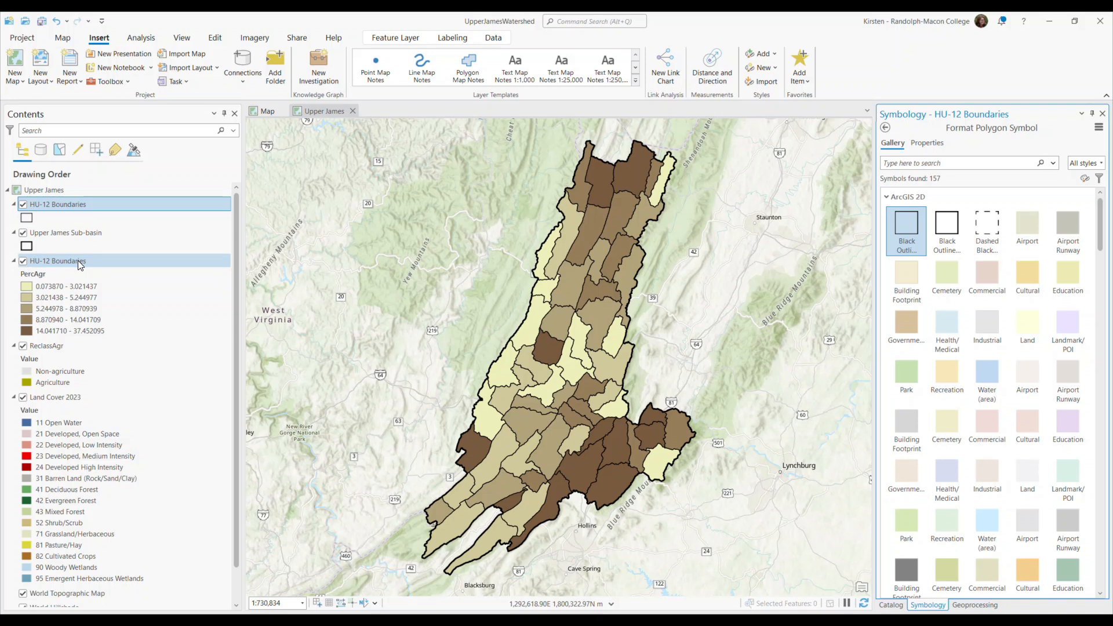
# Step: Rename the outlined copy of the layer as HU-12 Boundaries - Reclass and Zonal Stats
pyautogui.click(84, 206)
pyautogui.click(93, 204)
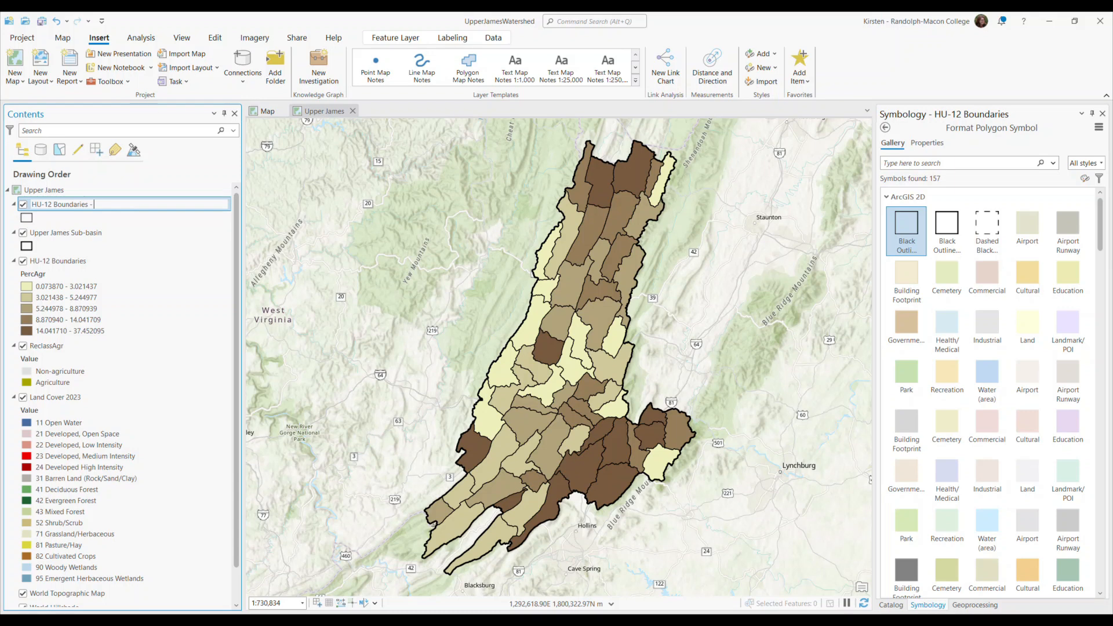
pyautogui.write('- Reclass and Zonal Stats')
# Step: Rename the original HU-12 Boundaries layer symbolized by PercAgr as HU-12 Boundaries - Tabulate Area
pyautogui.click(92, 262)
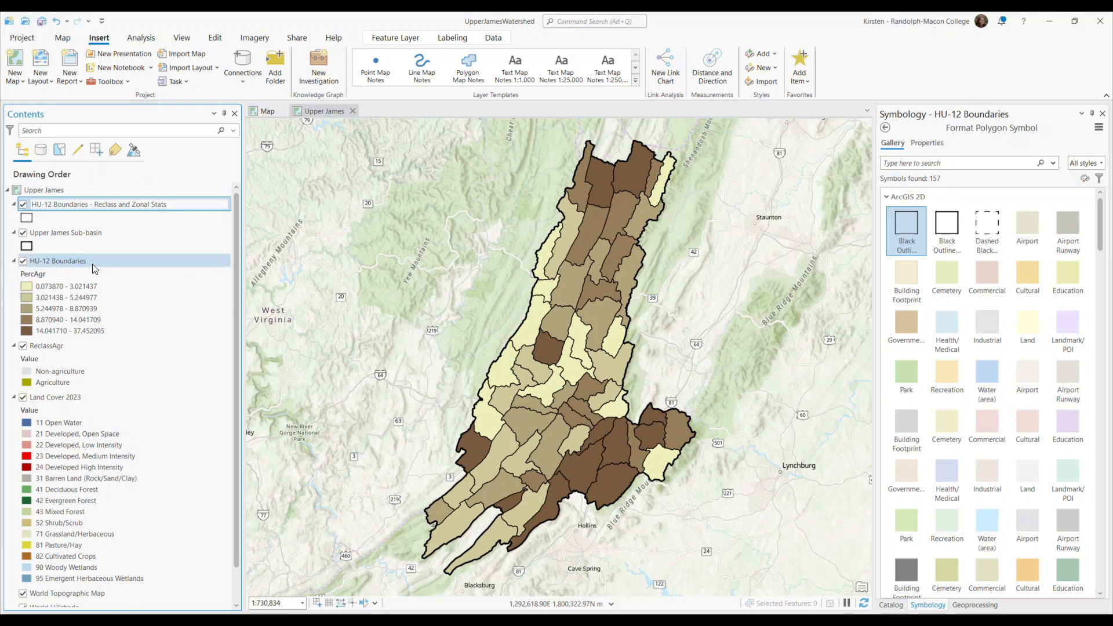
pyautogui.click(85, 264)
pyautogui.click(94, 261)
pyautogui.write('-')
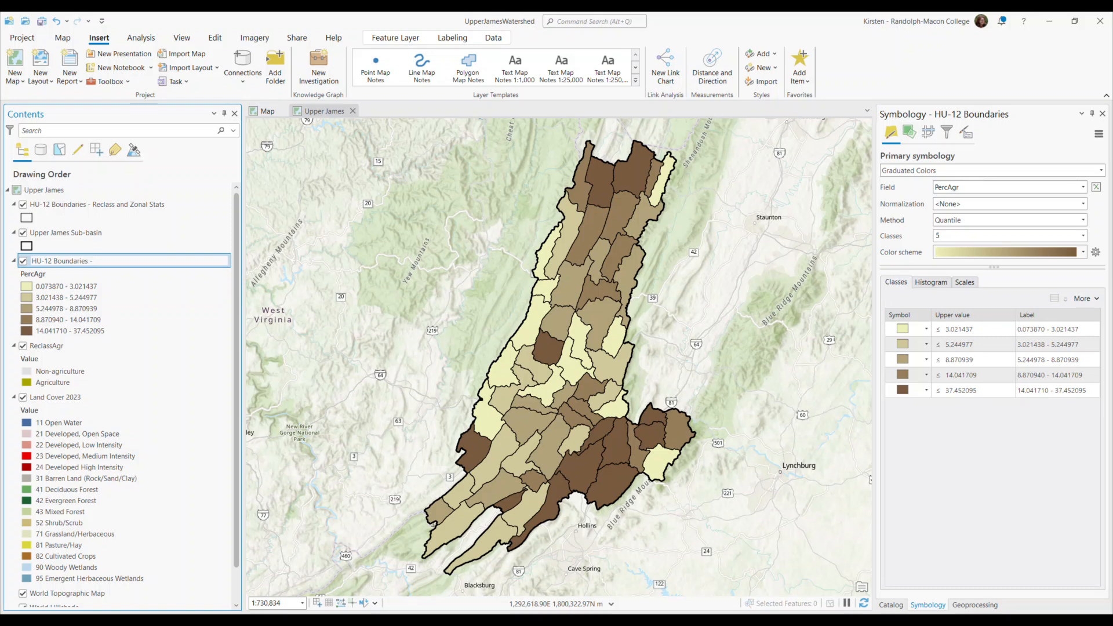
pyautogui.write(' Tabulate Area')
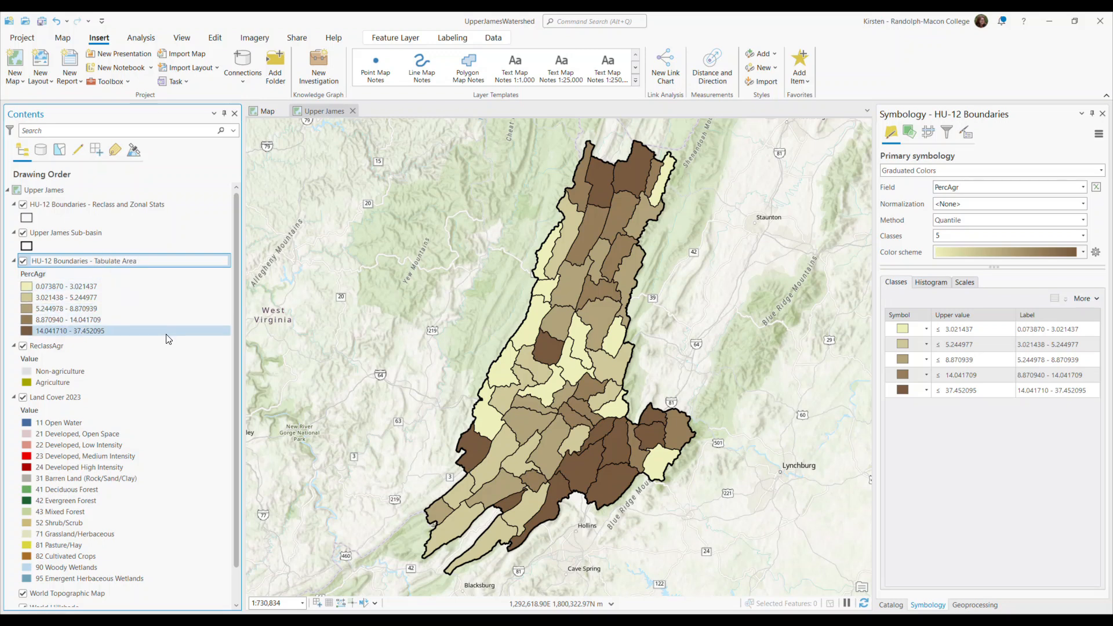
pyautogui.click(226, 299)
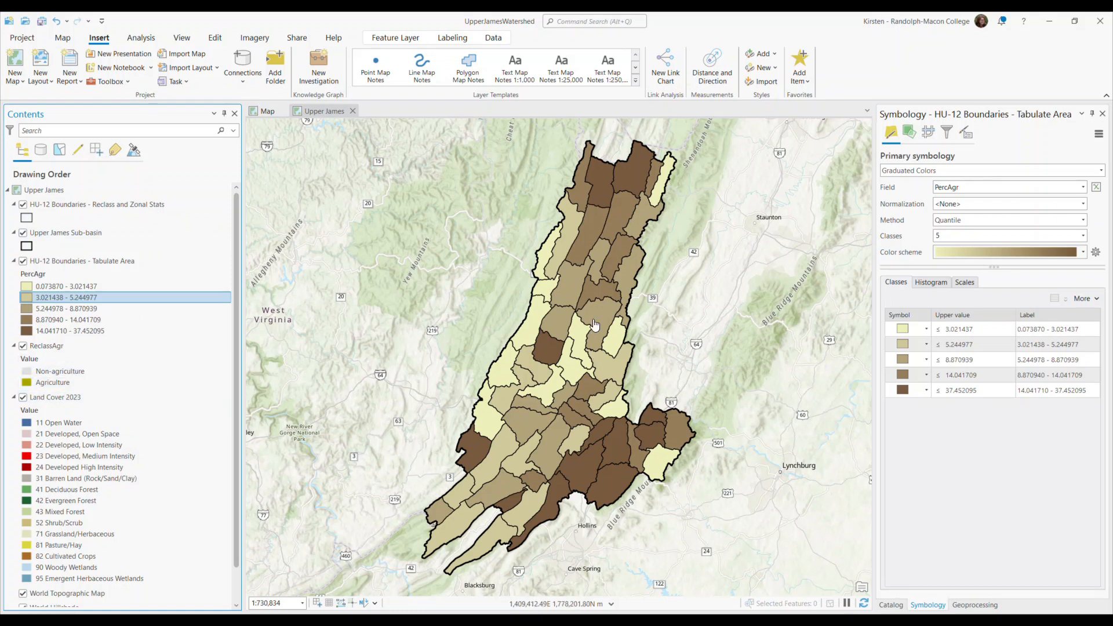
# Step: Search the geoprocessing tools for "zonal stat" and open Zonal Statistics as Table from Spatial Analyst Tools
pyautogui.click(976, 605)
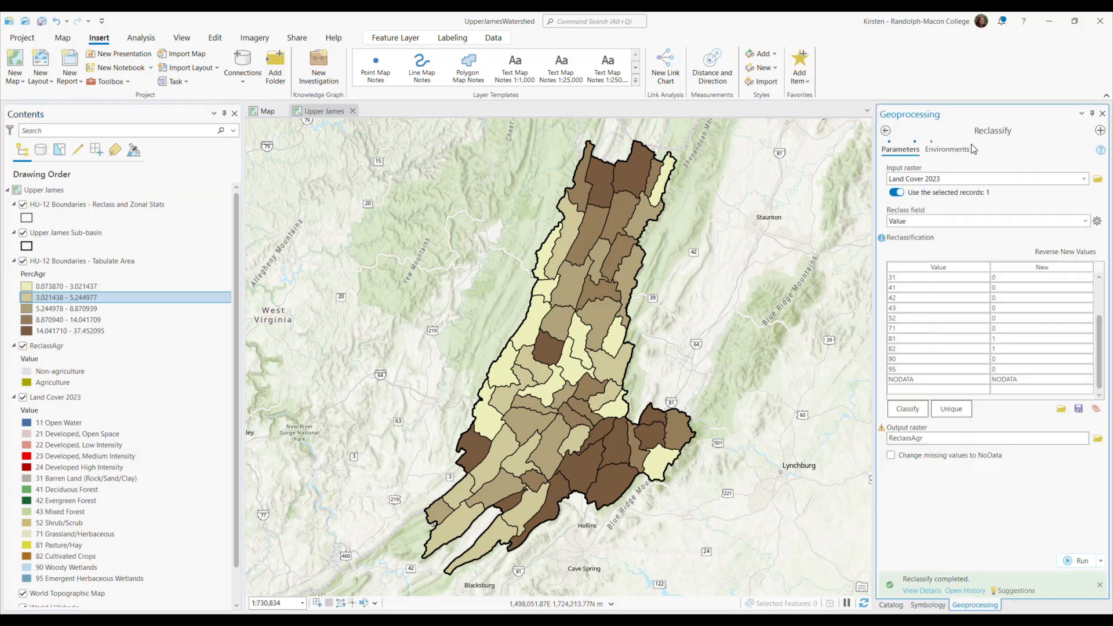
pyautogui.click(887, 131)
pyautogui.click(958, 132)
pyautogui.write('zonal')
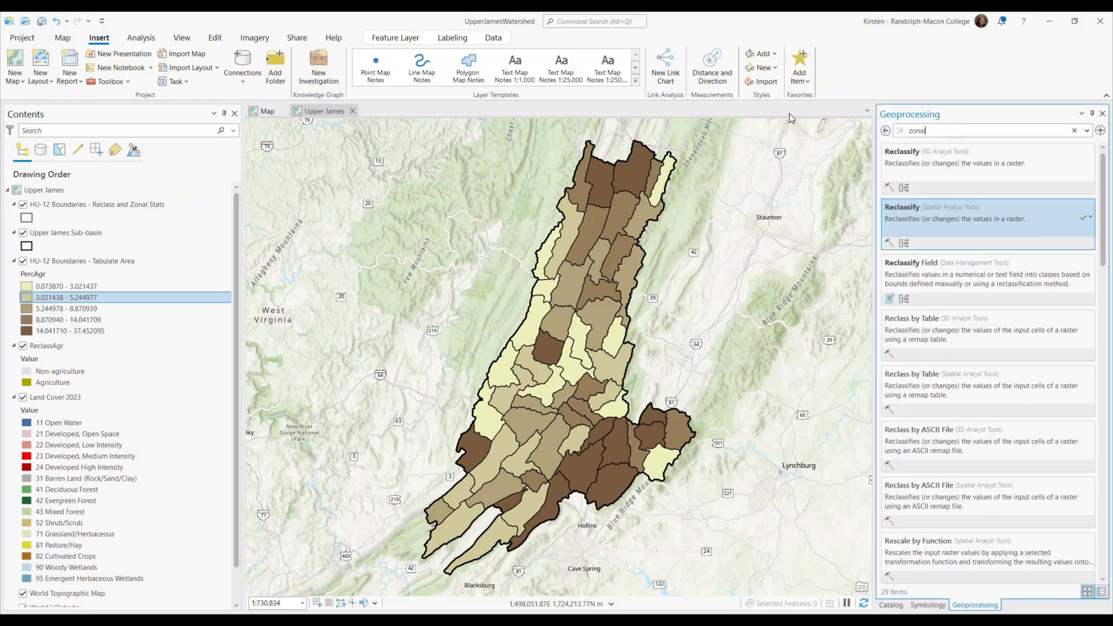
pyautogui.write(' stat')
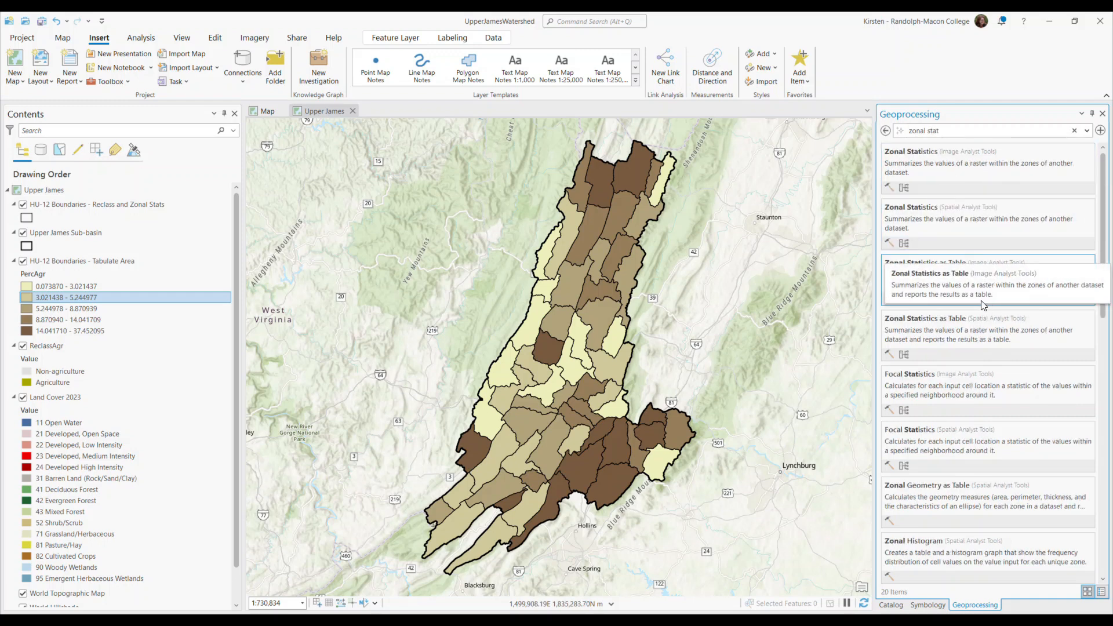
pyautogui.click(945, 340)
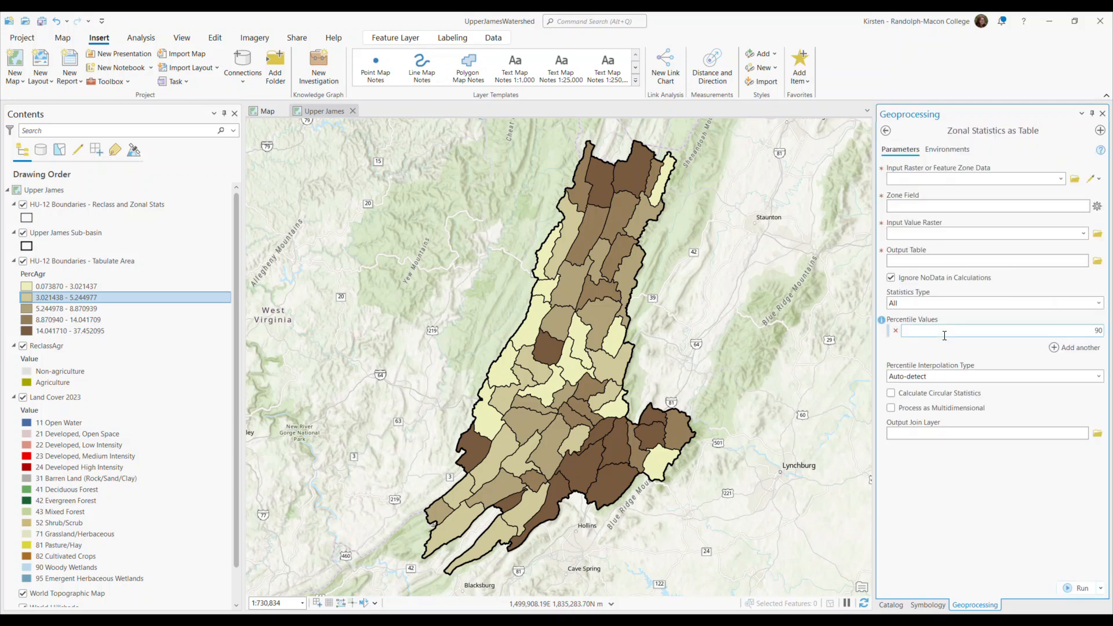
# Step: Set the zone data to HU-12 Boundaries - Reclass and Zonal Stats, zone field to HUC12, and value raster to ReclassAgr
pyautogui.click(918, 182)
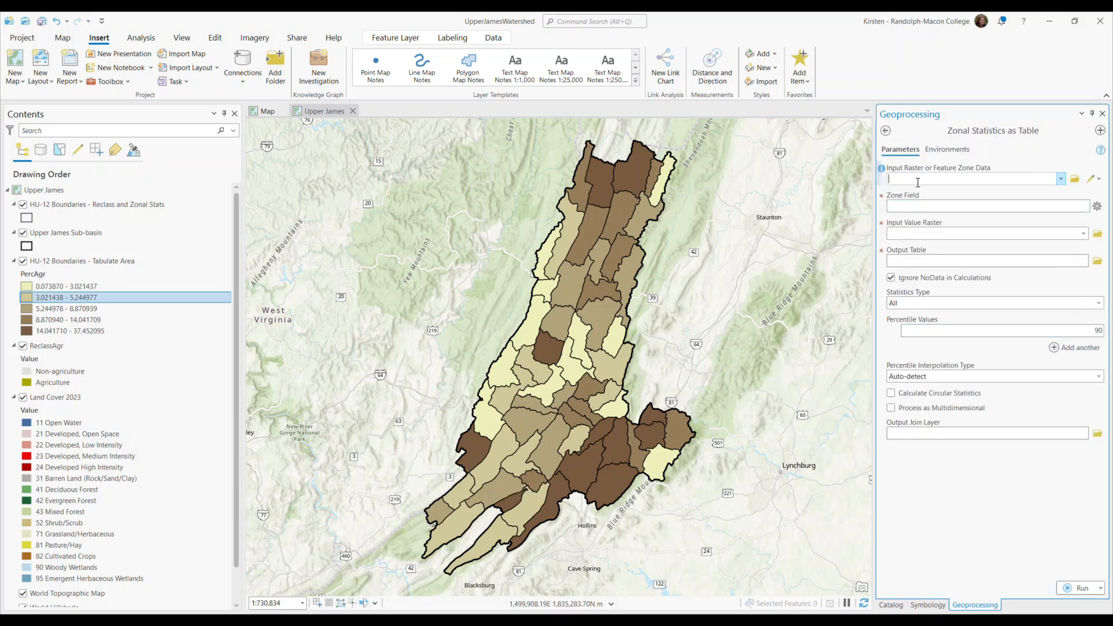
pyautogui.click(1060, 179)
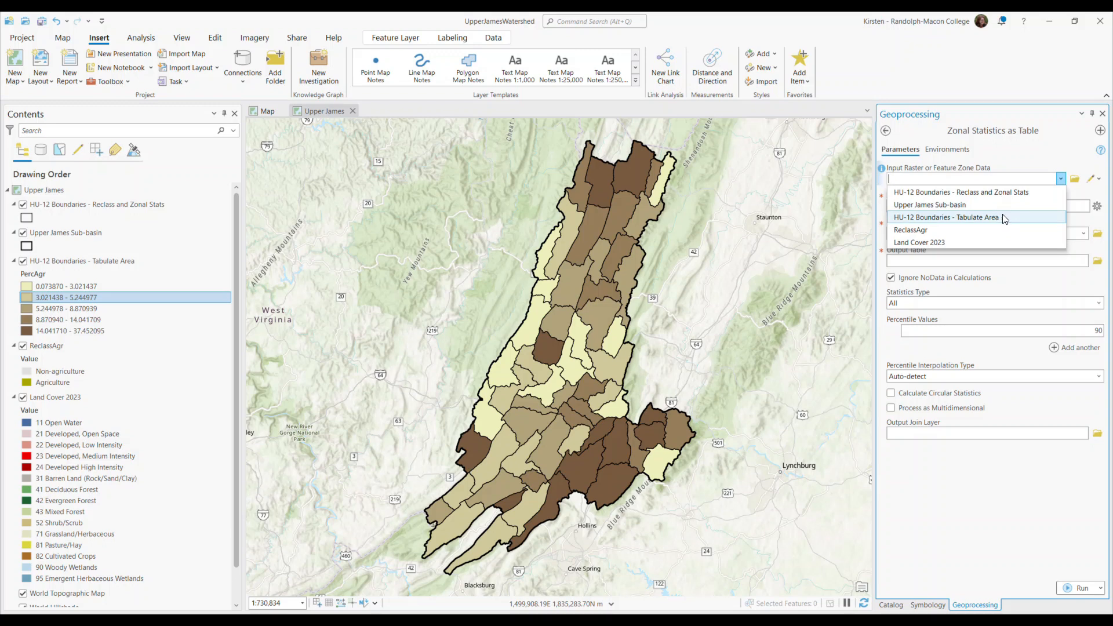
pyautogui.click(979, 196)
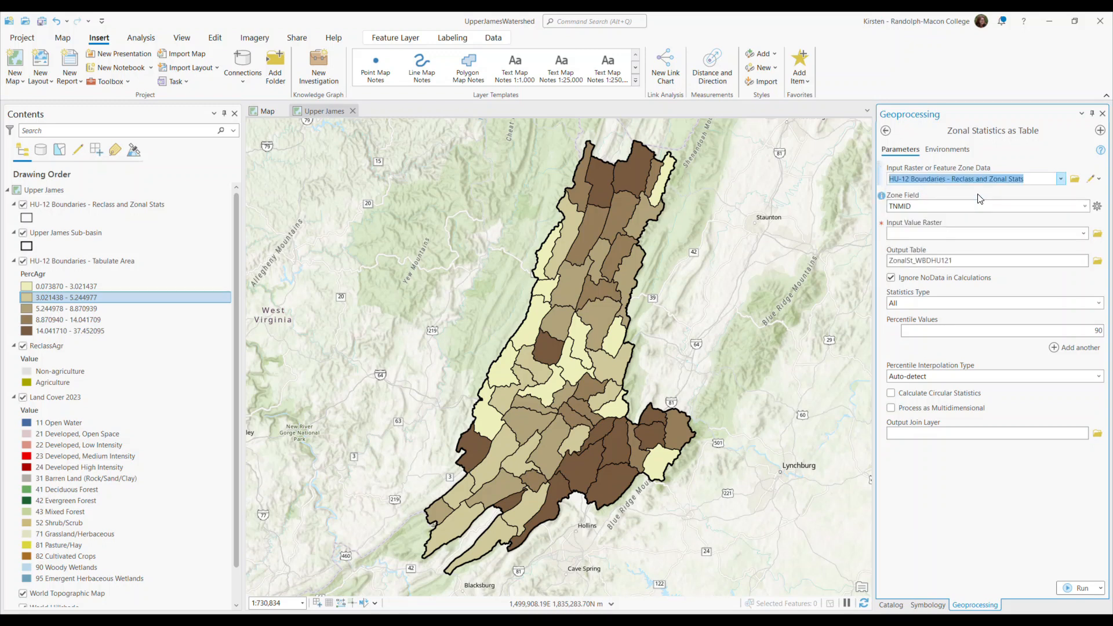
pyautogui.click(1087, 207)
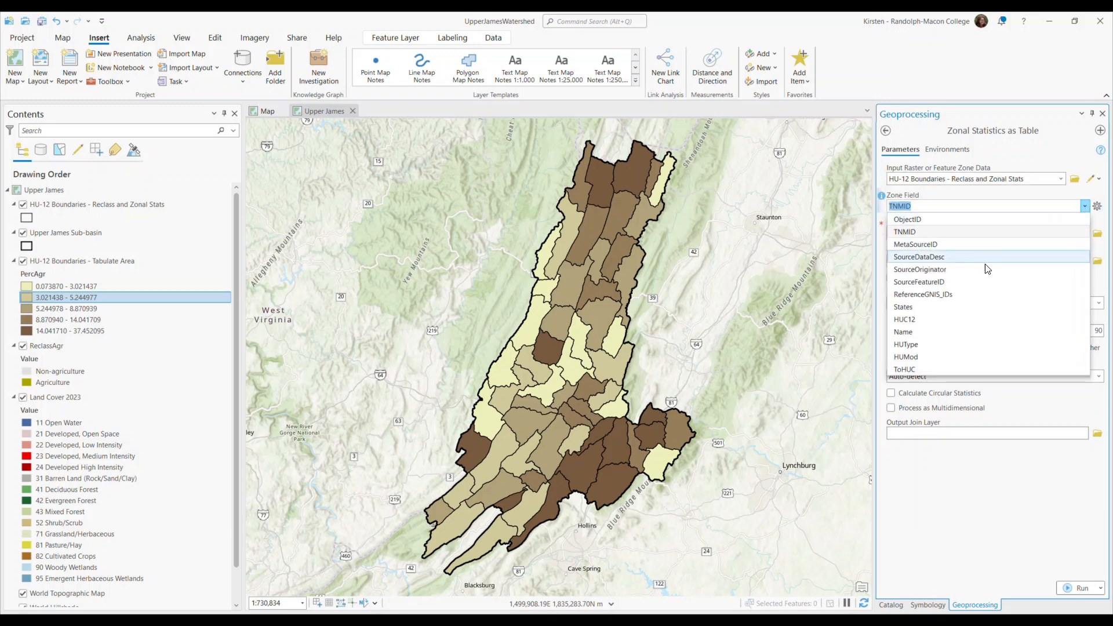
pyautogui.click(928, 320)
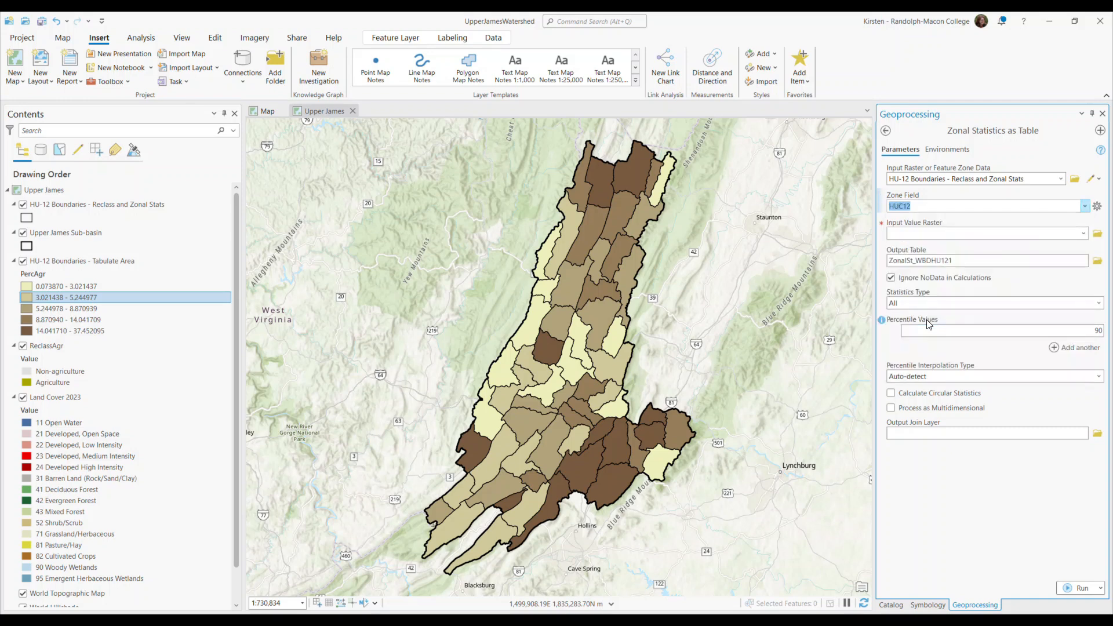
pyautogui.click(1084, 233)
pyautogui.click(939, 249)
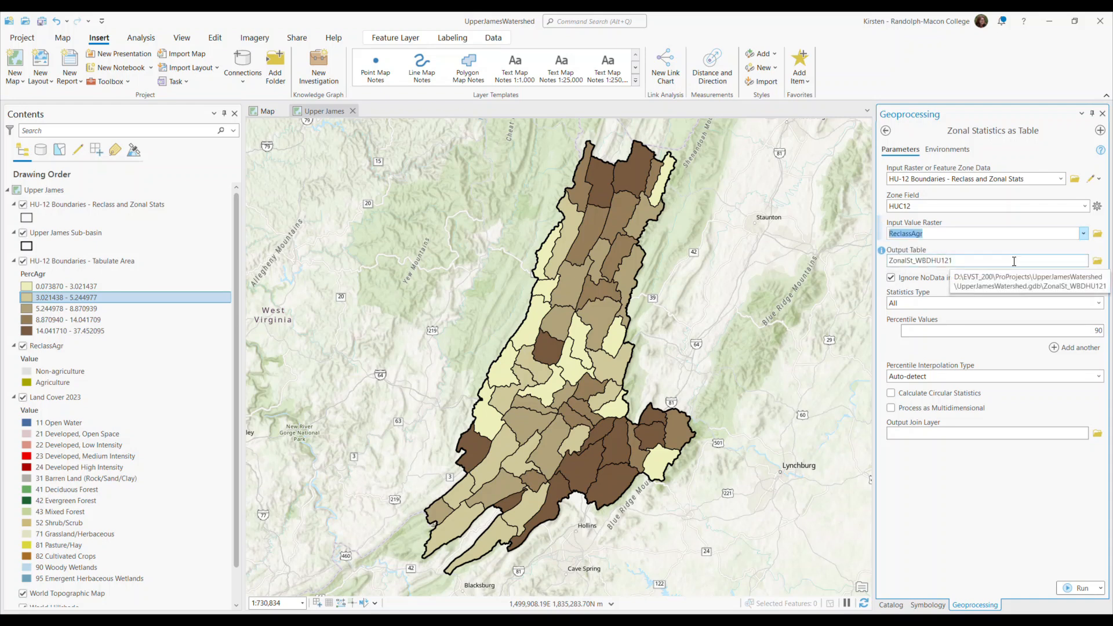
# Step: Name the zonal statistics output table HUC12_Agr
pyautogui.scroll(-1, 214, 437)
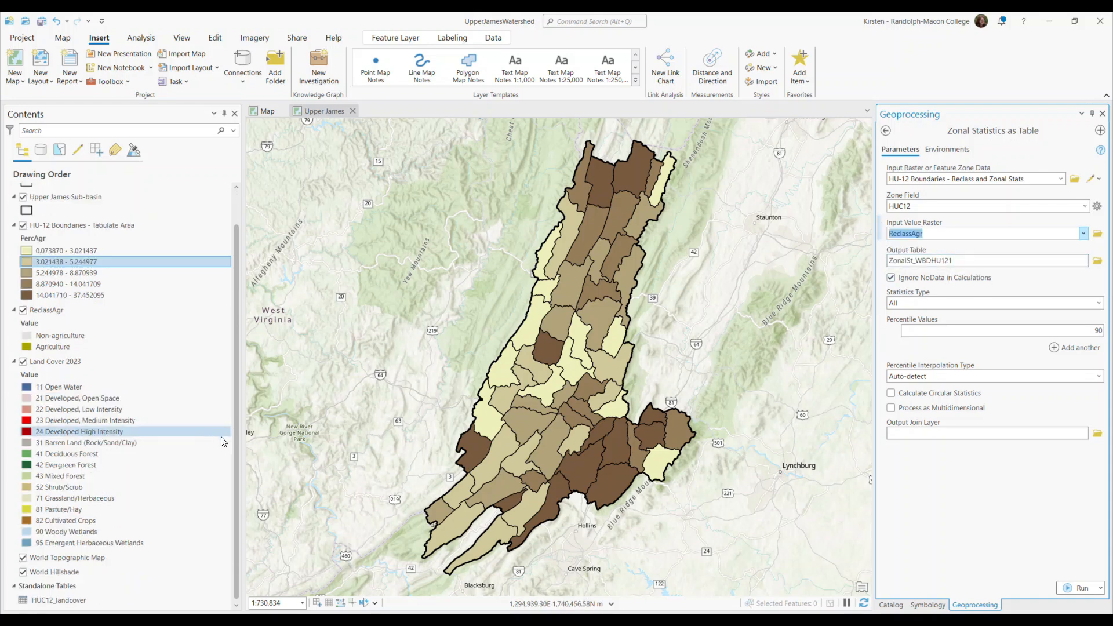
pyautogui.click(966, 260)
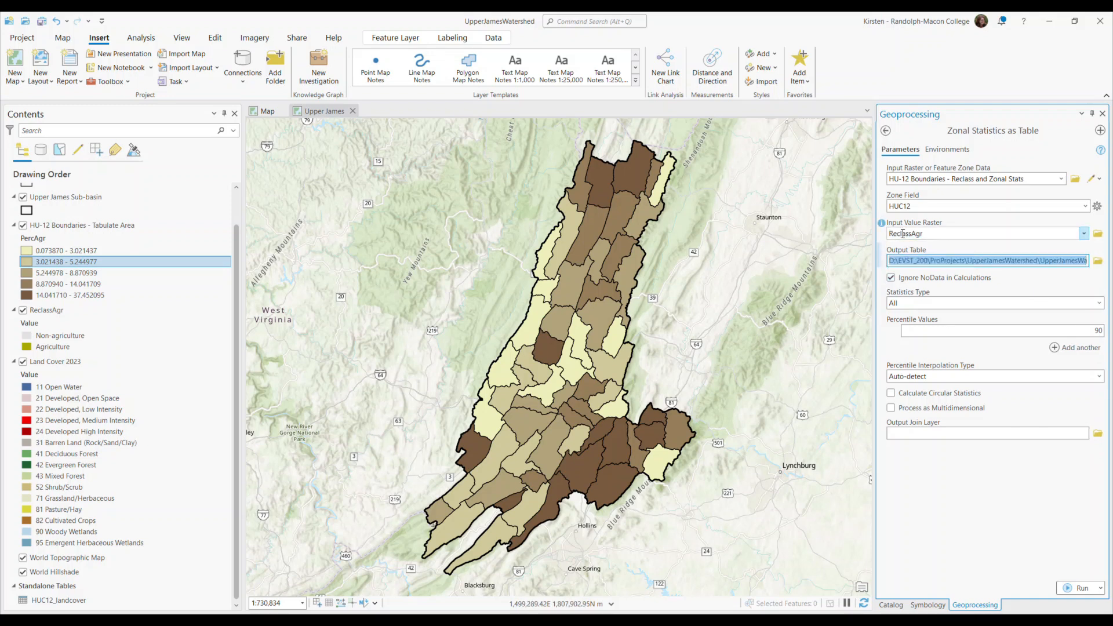
pyautogui.write('UC')
pyautogui.press('BackSpace')
pyautogui.press('BackSpace')
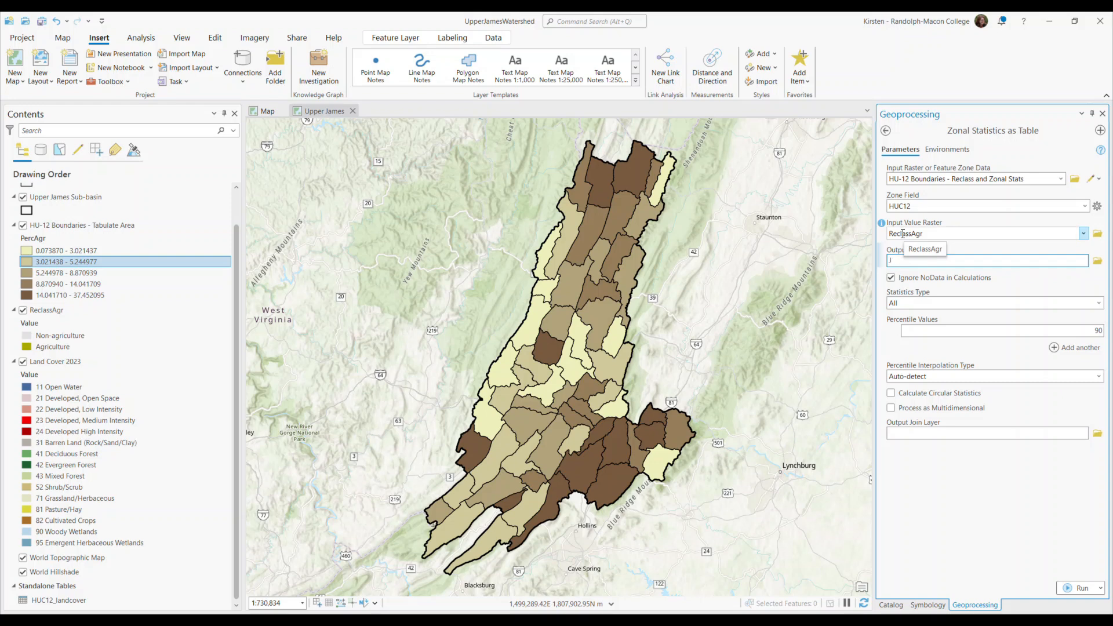
pyautogui.write('HUC12_Agr')
# Step: Set the statistics type to Mean and run Zonal Statistics as Table
pyautogui.click(1098, 304)
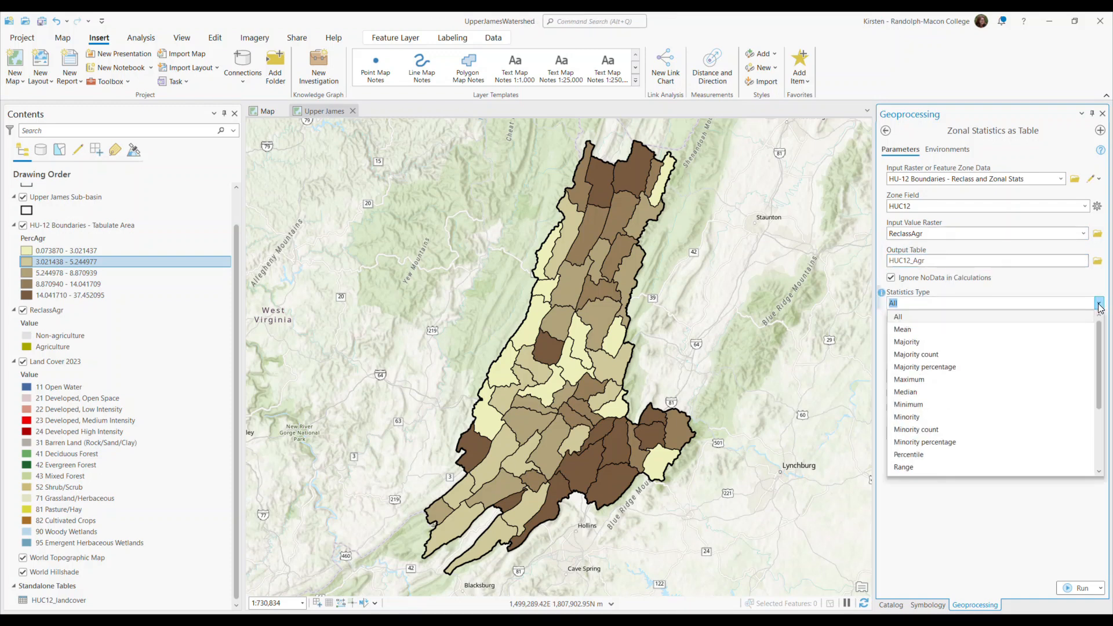
pyautogui.click(926, 331)
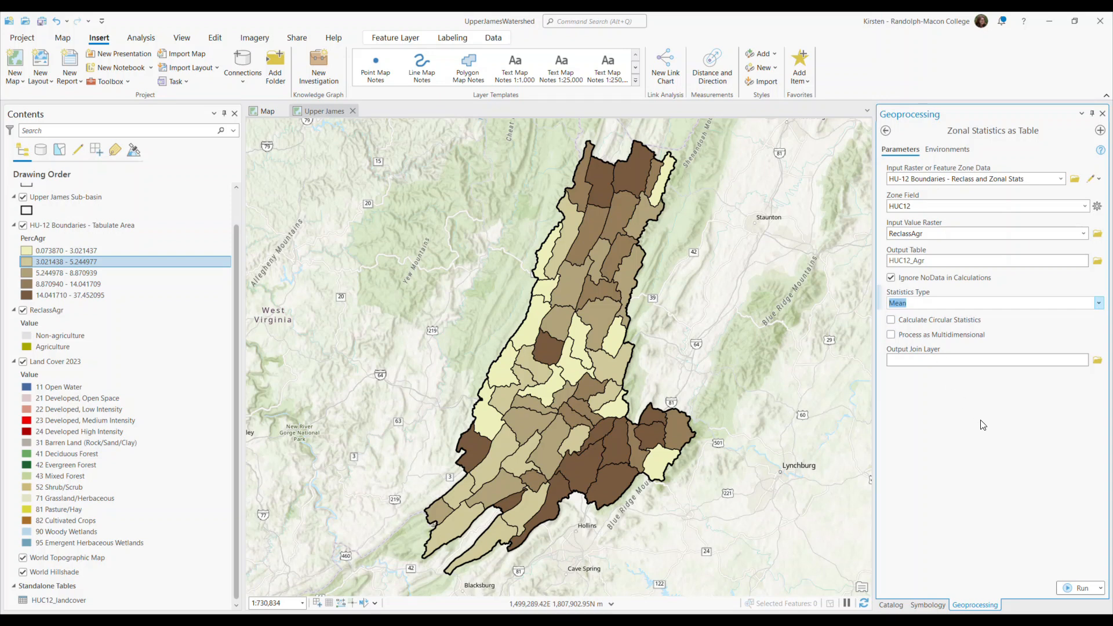
pyautogui.click(1083, 588)
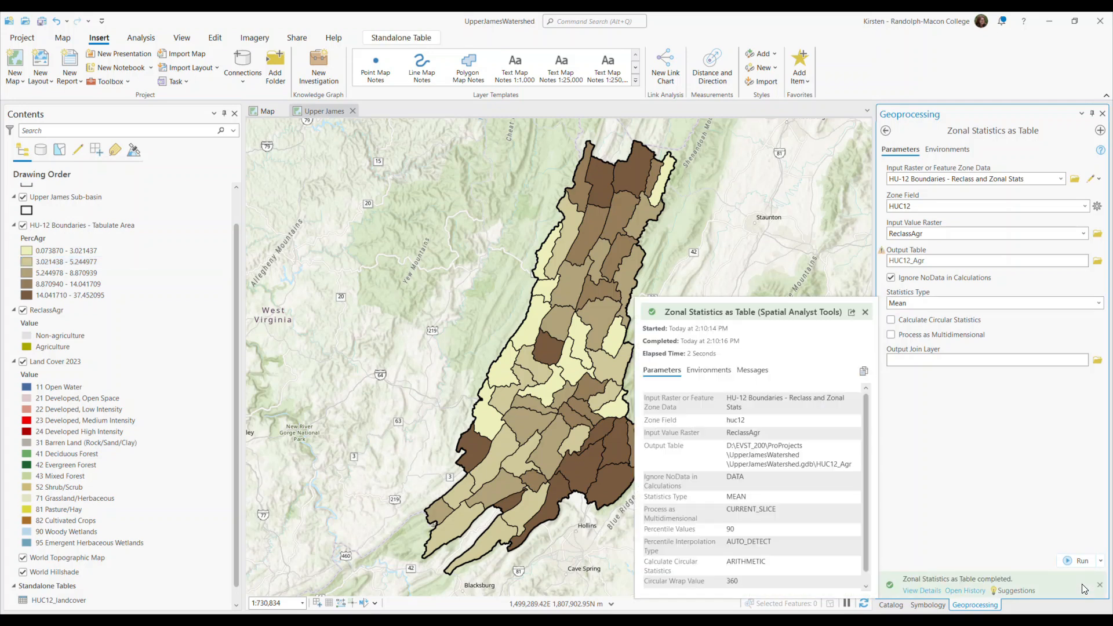
# Step: Open the HUC12_Agr standalone table to view its records
pyautogui.scroll(-1, 179, 482)
pyautogui.click(75, 601)
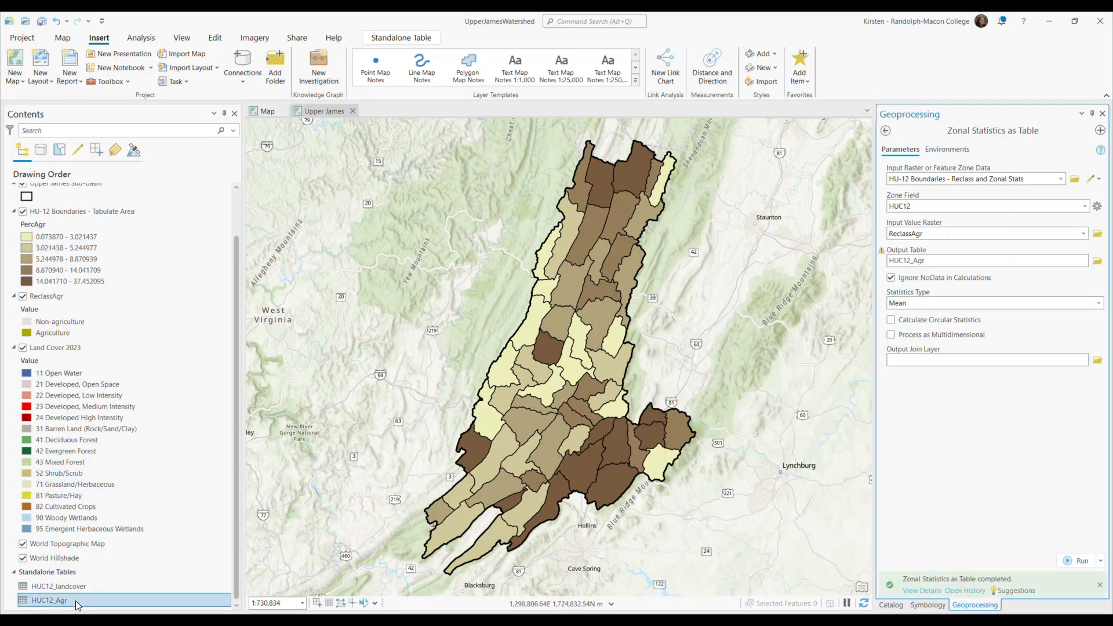
pyautogui.rightClick(76, 601)
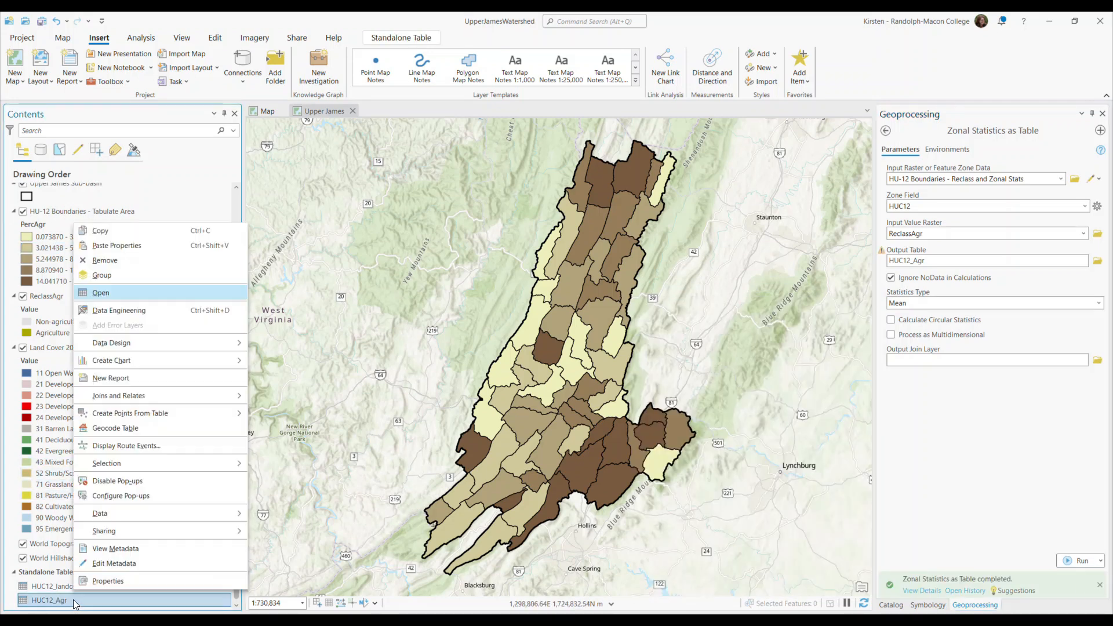
pyautogui.click(119, 298)
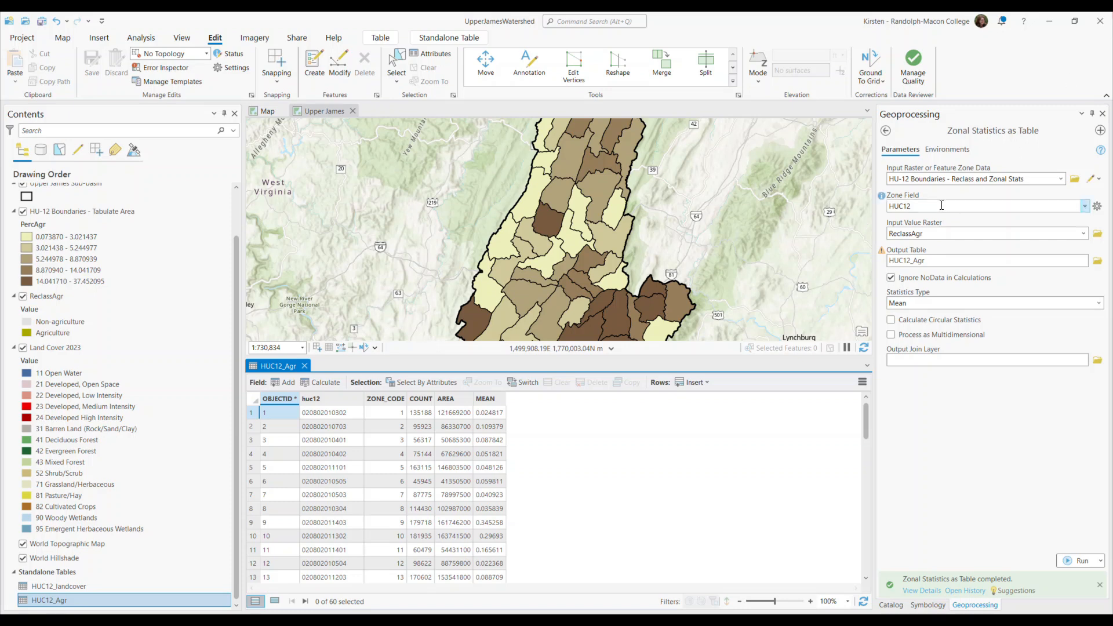
# Step: Find the Alter Field tool and set its input table to HUC12_Agr
pyautogui.click(885, 130)
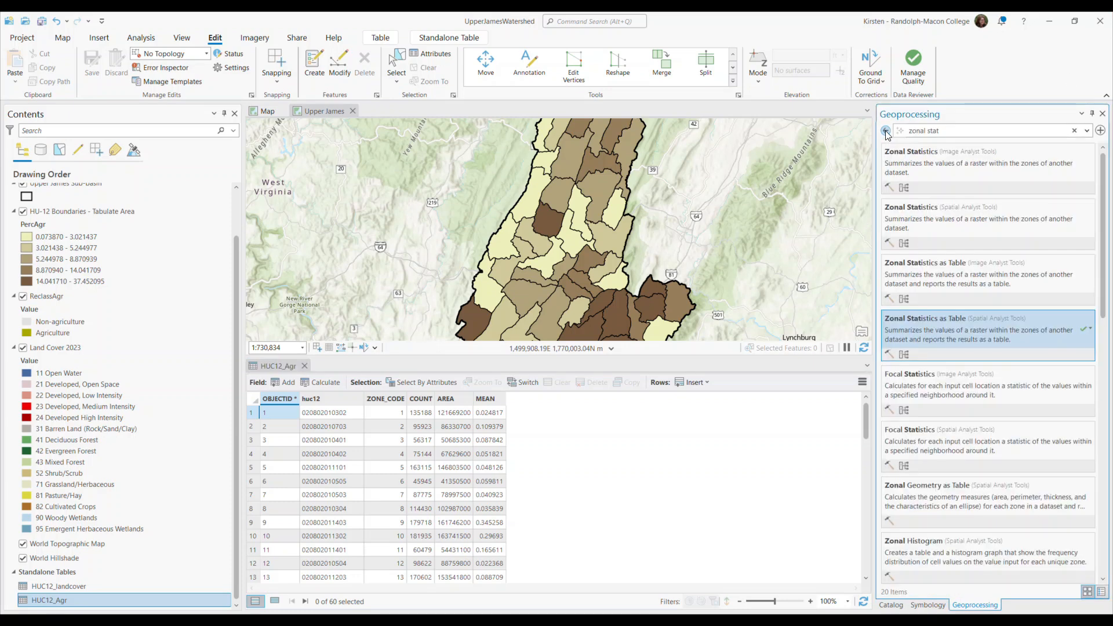
pyautogui.tripleClick(947, 130)
pyautogui.write('alter')
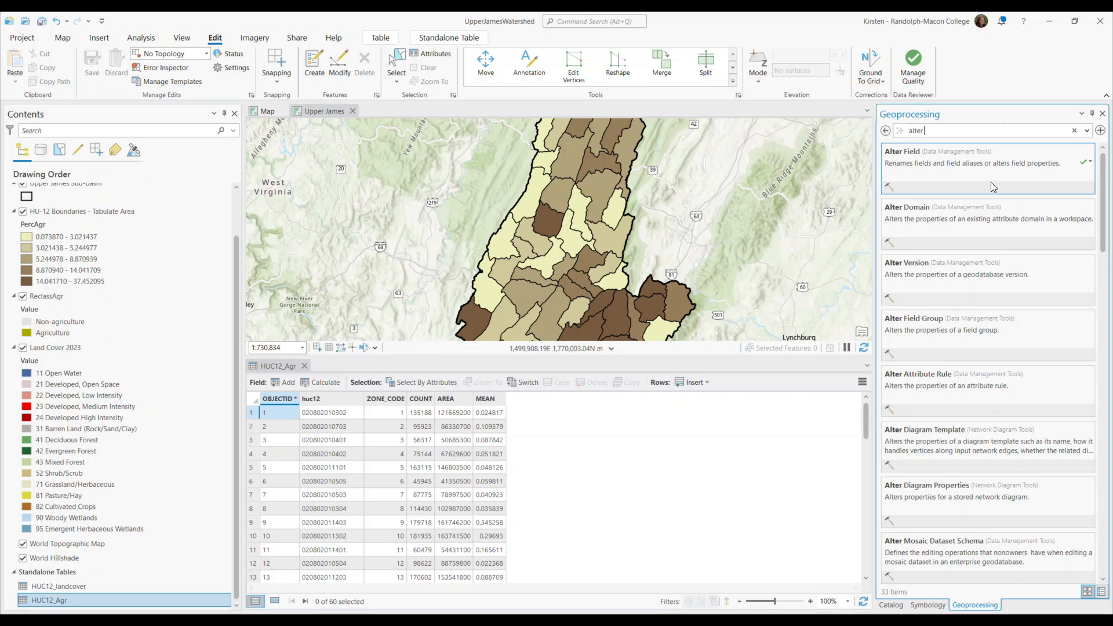
pyautogui.click(983, 168)
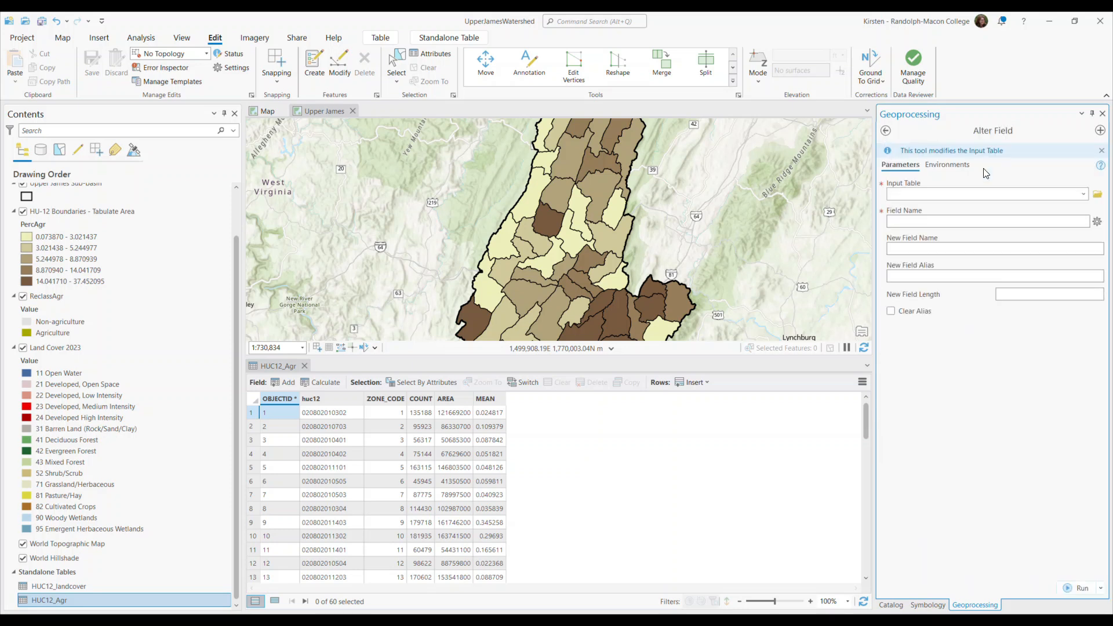
pyautogui.click(1084, 194)
pyautogui.click(957, 270)
pyautogui.click(1083, 195)
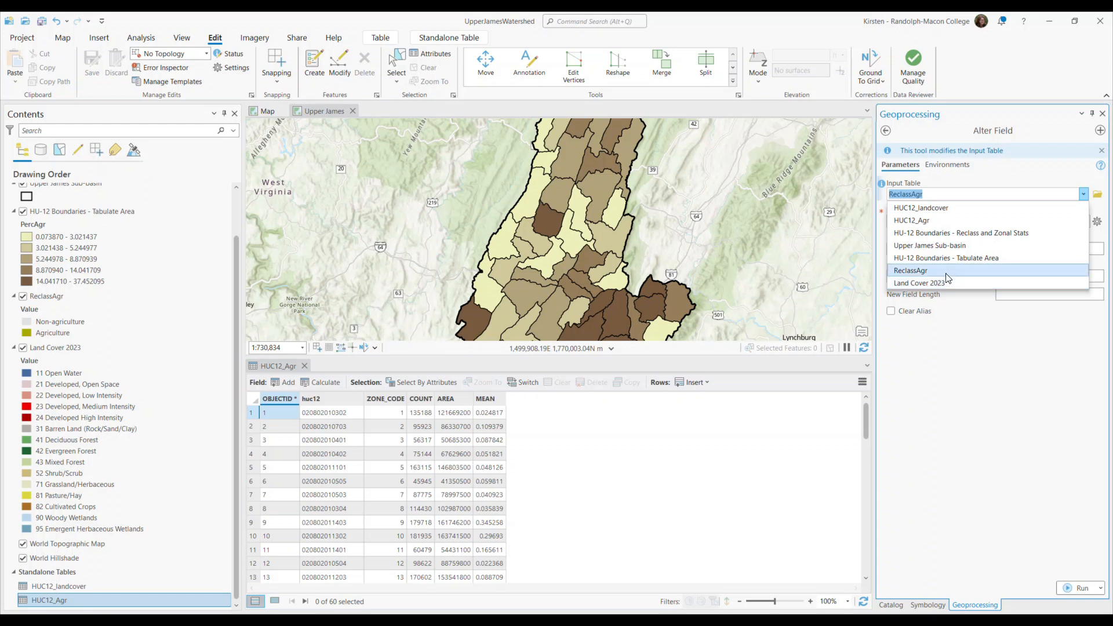
pyautogui.click(935, 221)
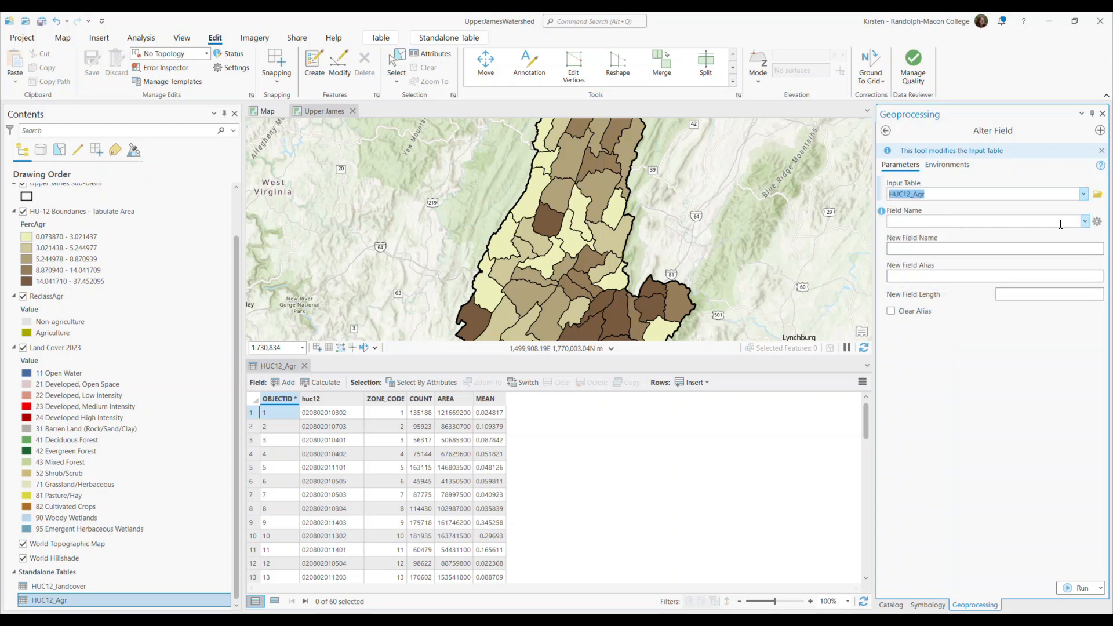
# Step: Rename the MEAN field to PropAgr, with PropAgr as its alias, and run Alter Field
pyautogui.click(1084, 222)
pyautogui.click(913, 299)
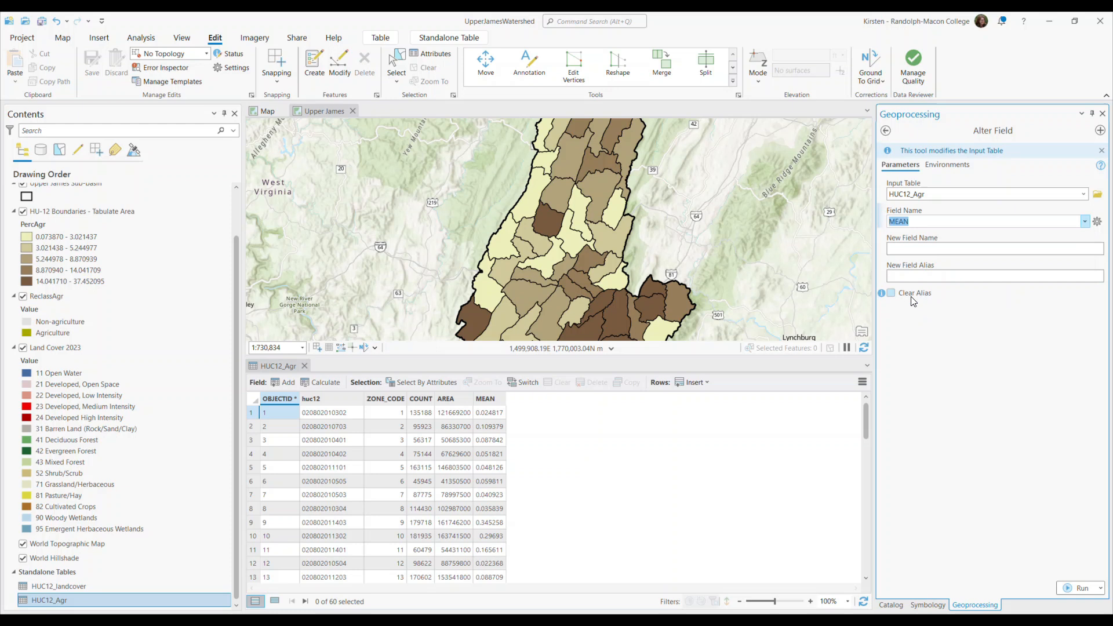
pyautogui.click(931, 249)
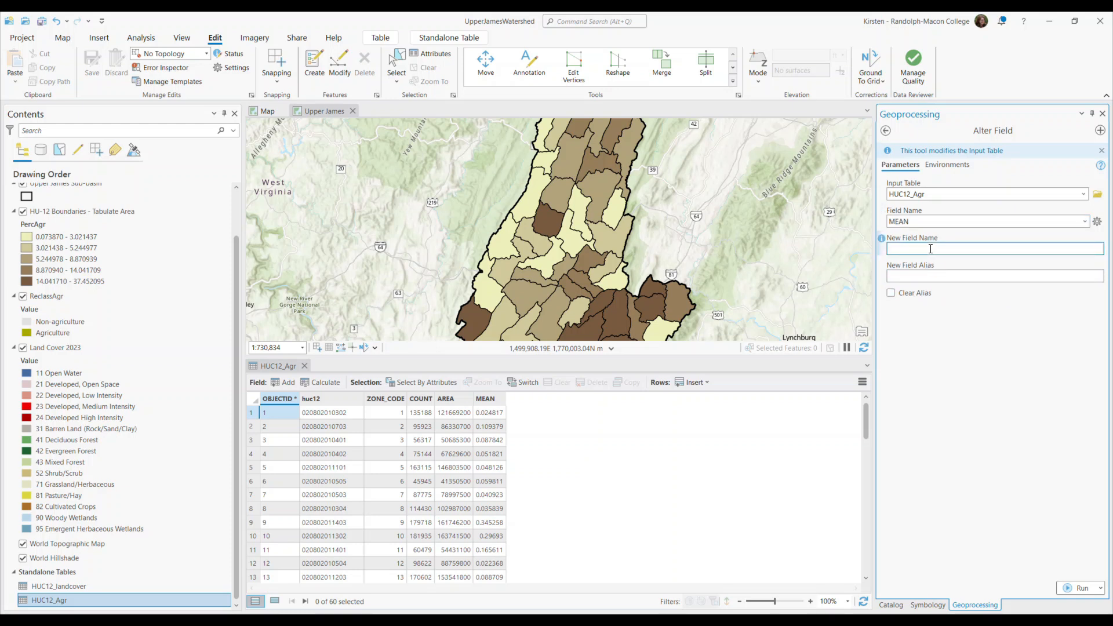
pyautogui.write('PropAgr')
pyautogui.click(917, 277)
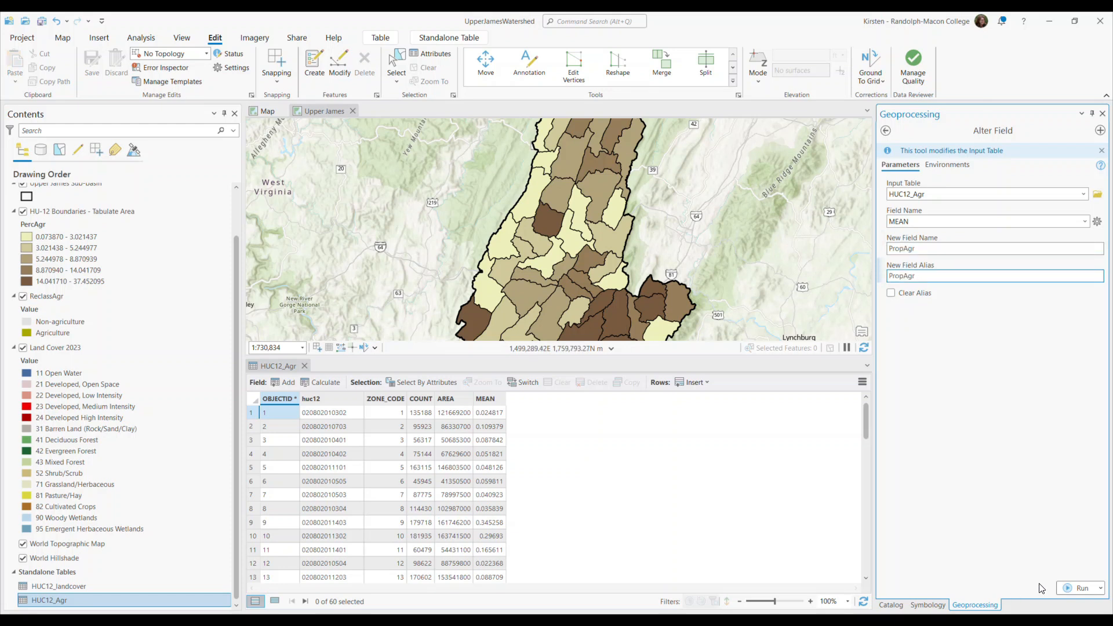
pyautogui.click(1077, 589)
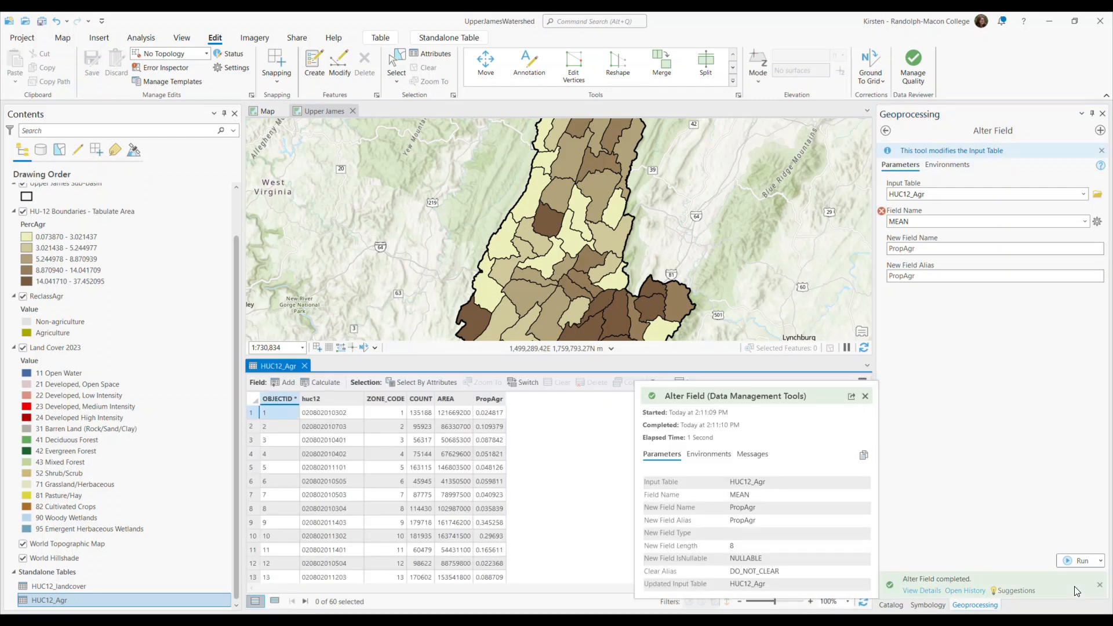
# Step: Find the Join Field tool and set its input table to HU-12 Boundaries - Reclass and Zonal Stats with input field HUC12
pyautogui.click(887, 130)
pyautogui.write('join field')
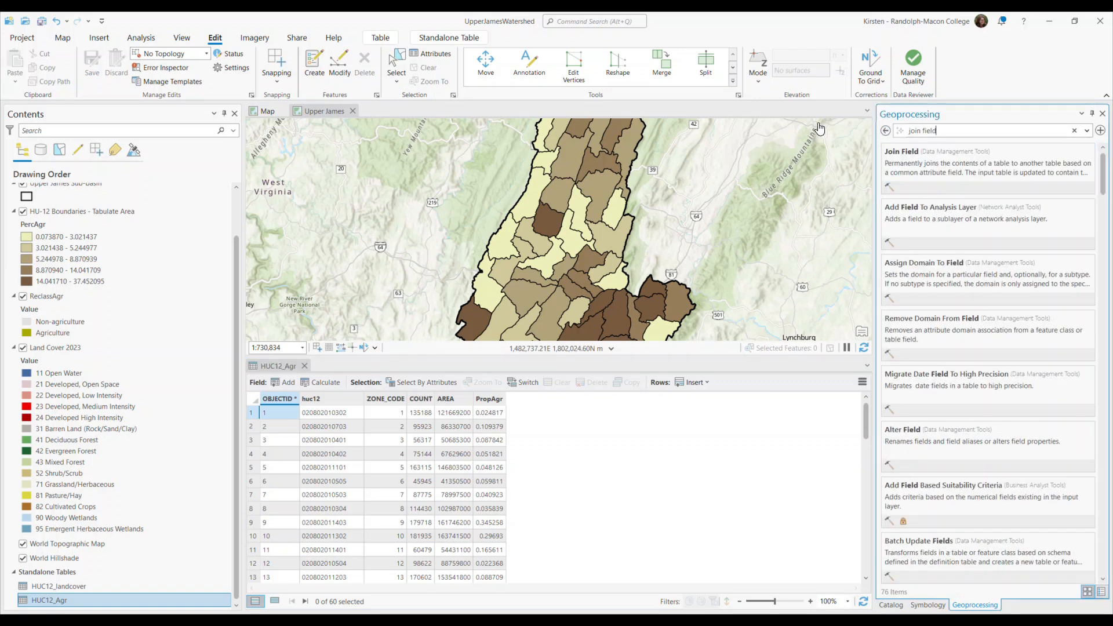
pyautogui.click(964, 173)
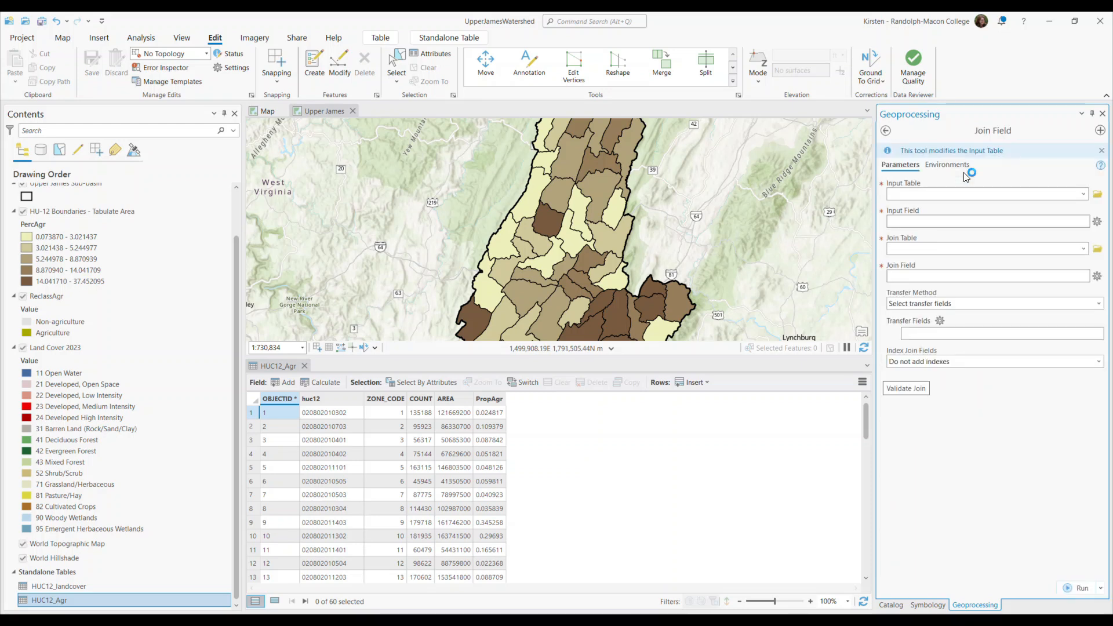
pyautogui.click(1082, 194)
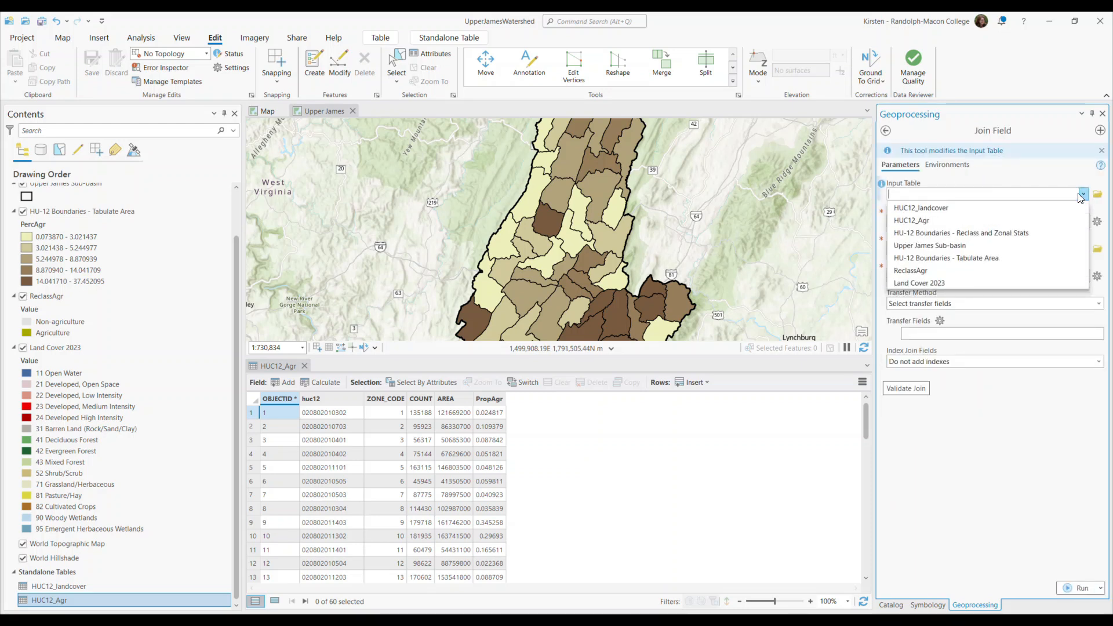
pyautogui.click(984, 233)
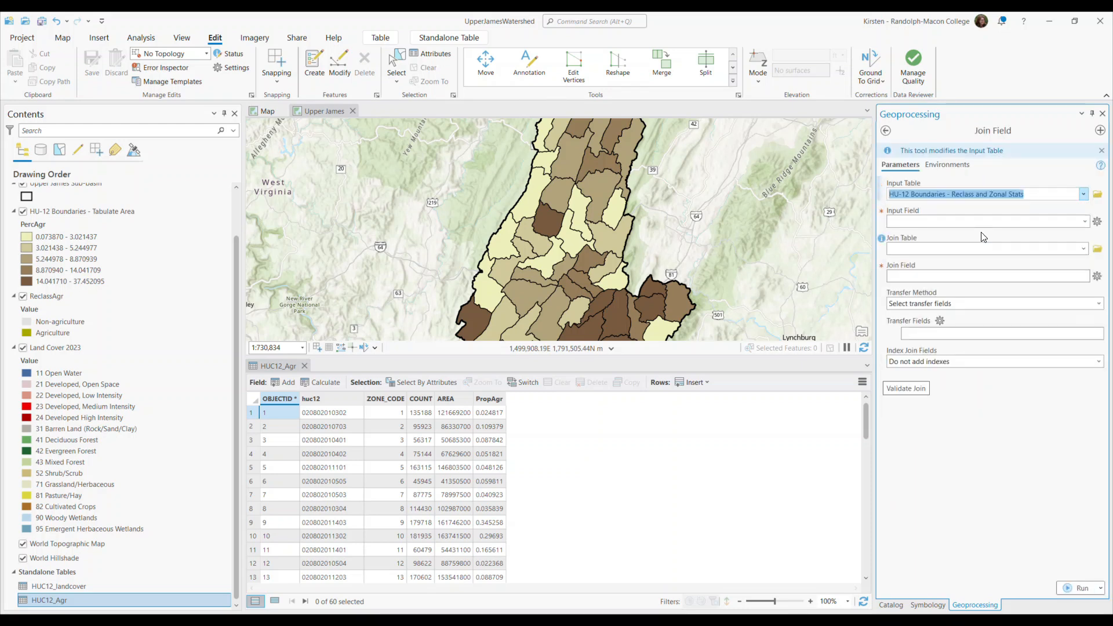
pyautogui.click(1085, 222)
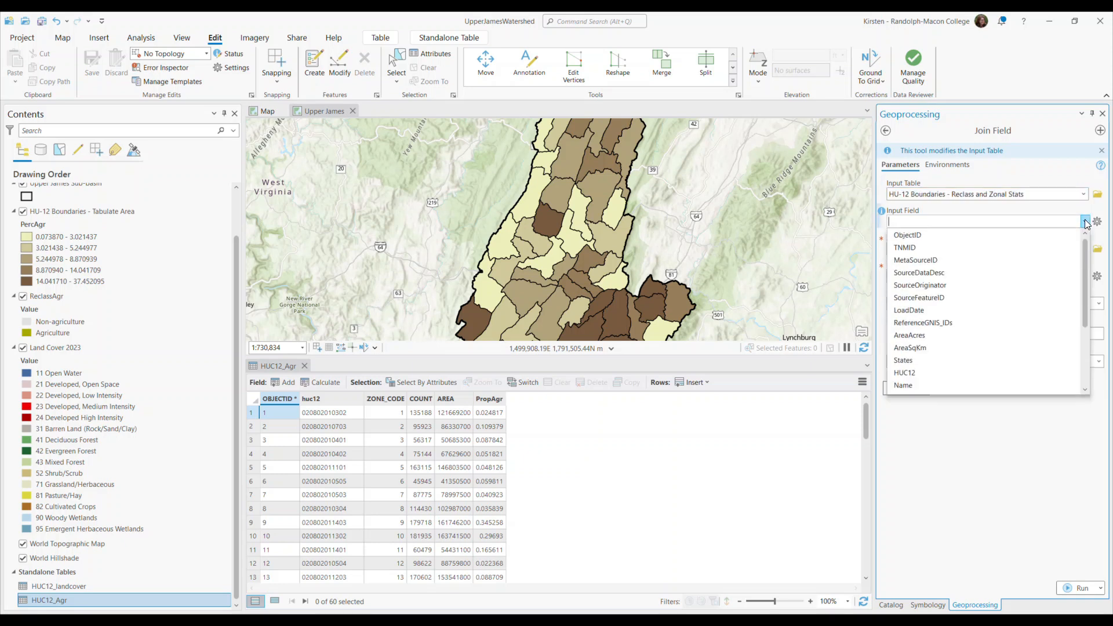
pyautogui.click(924, 374)
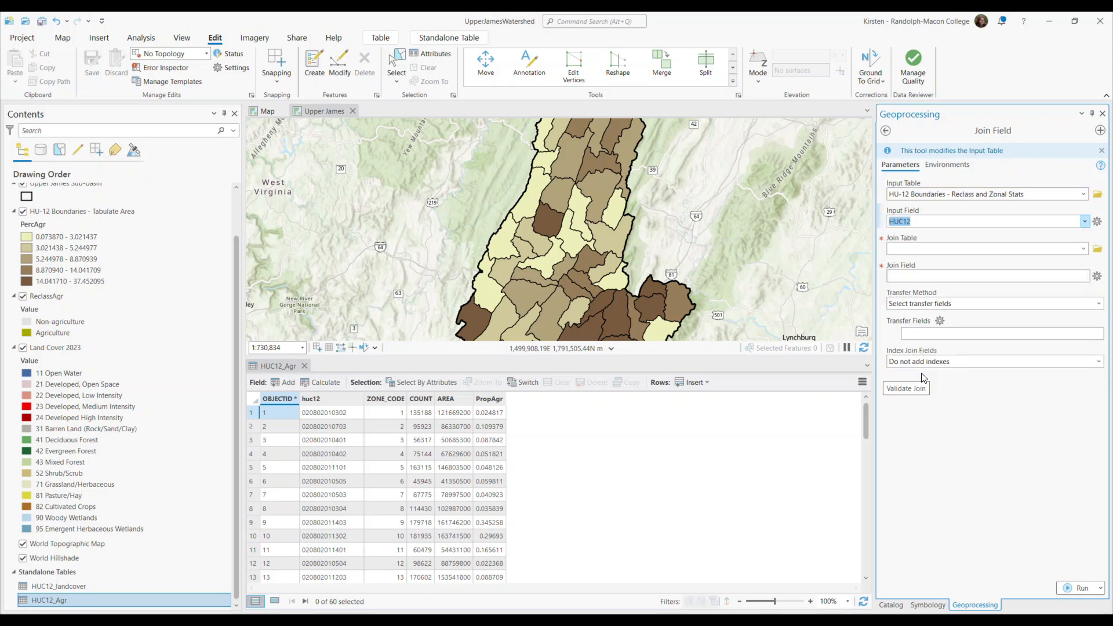
# Step: Set the join table to HUC12_Agr, join field to huc12 and transfer field to PropAgr, and run Join Field
pyautogui.click(1084, 250)
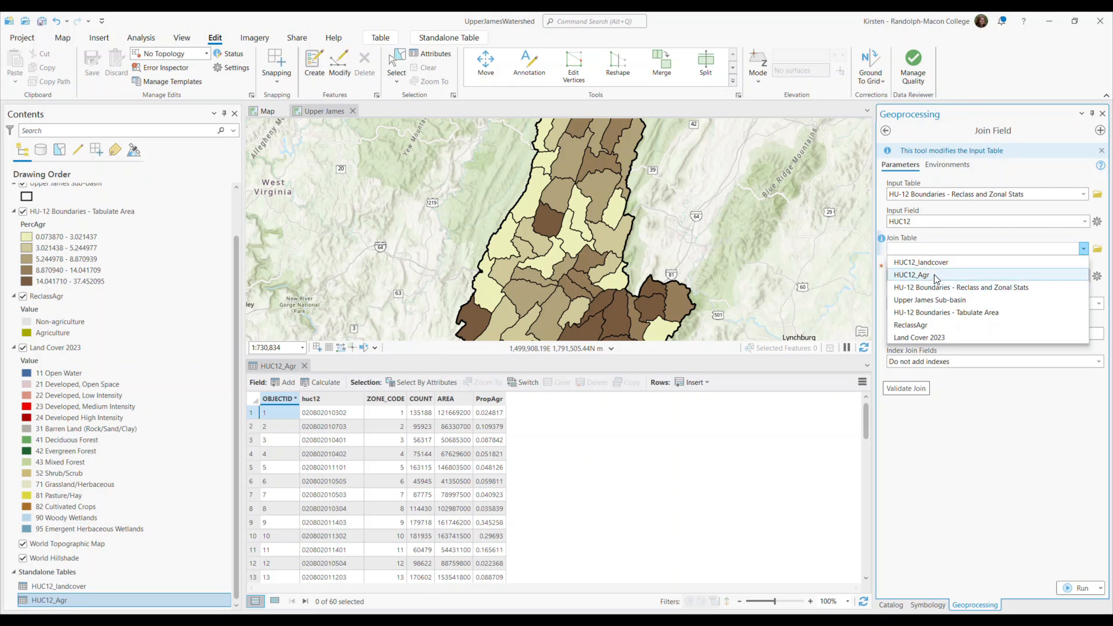
pyautogui.click(912, 275)
pyautogui.click(1086, 277)
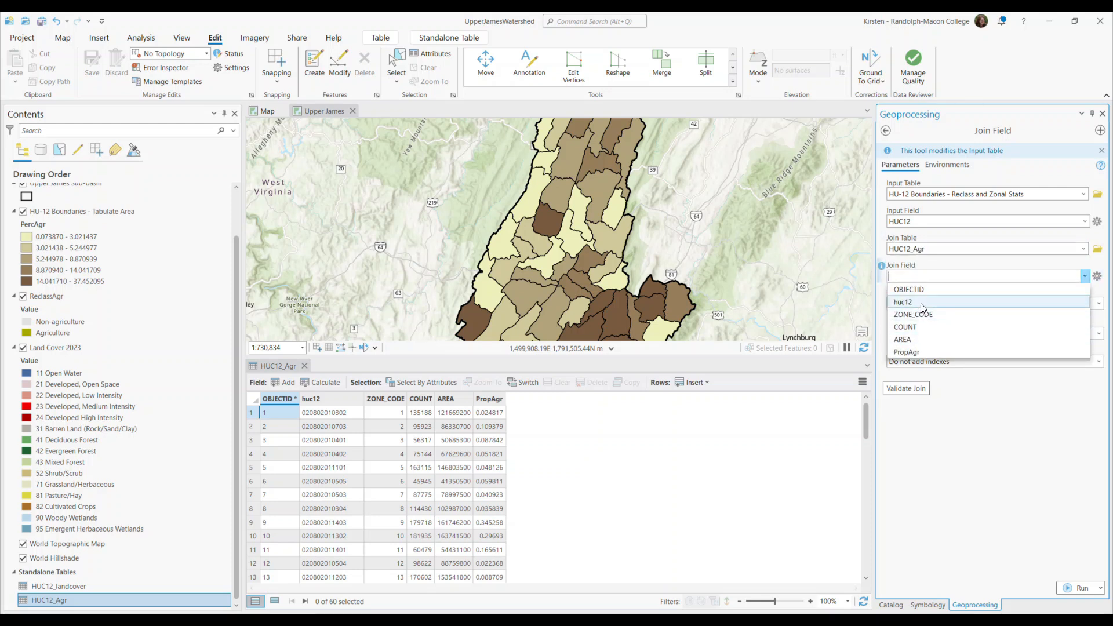
pyautogui.click(922, 303)
pyautogui.click(1099, 333)
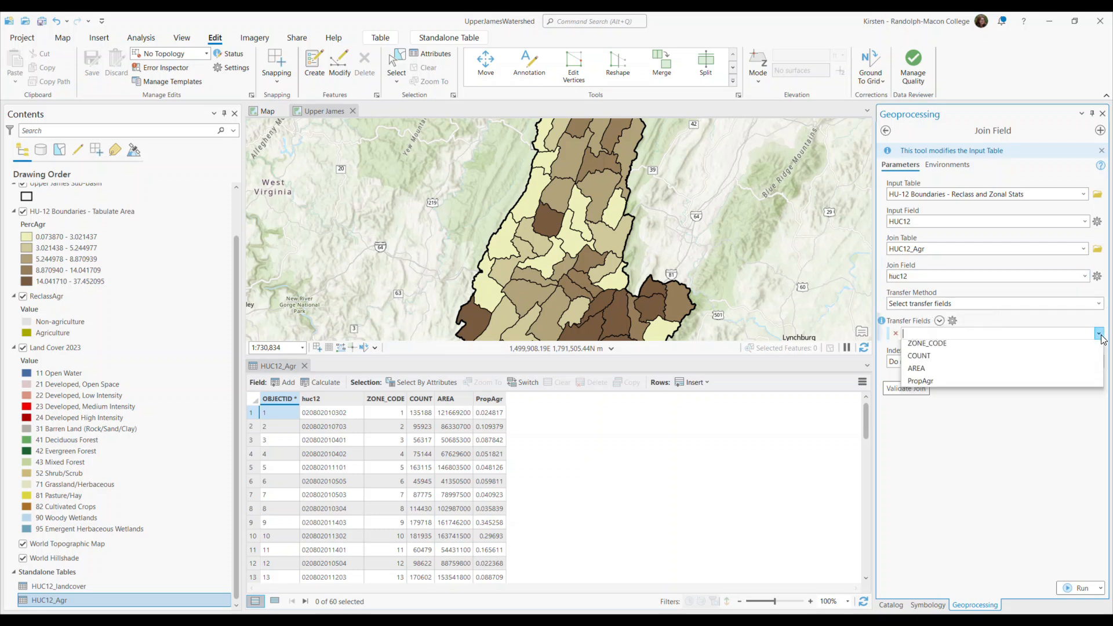
pyautogui.click(935, 398)
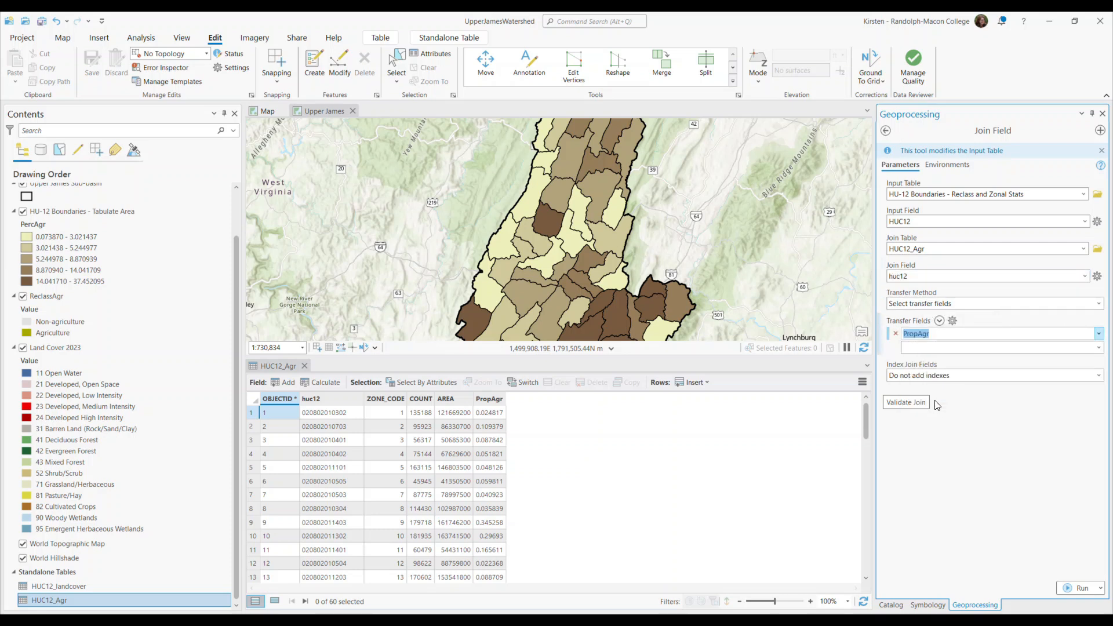
pyautogui.click(1083, 588)
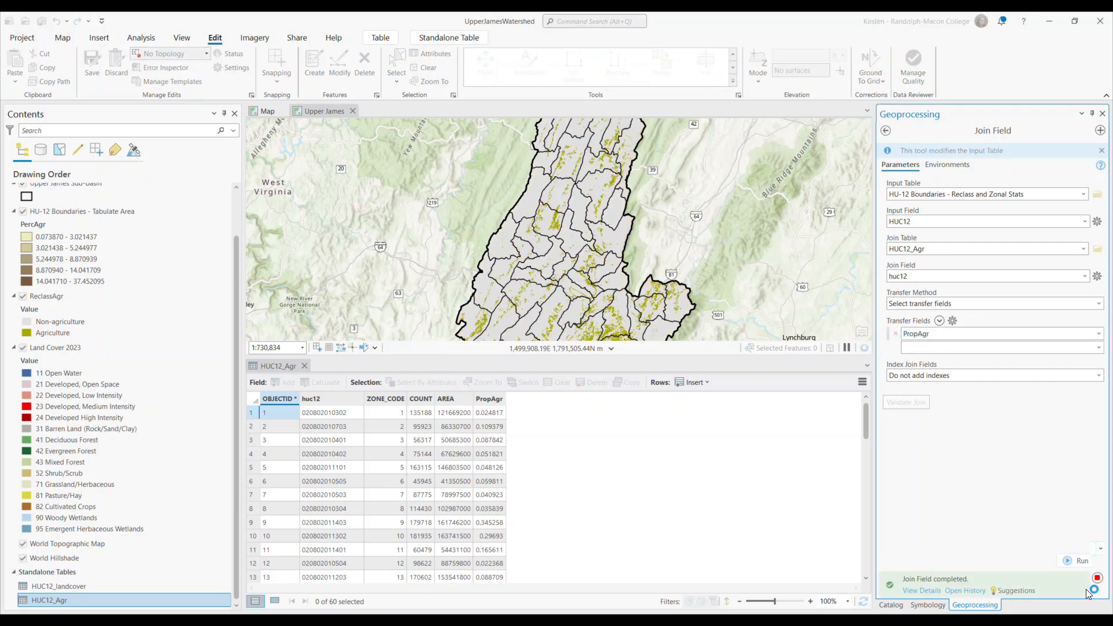
# Step: Close the HUC12_Agr table view and hide the HU-12 Boundaries - Tabulate Area layer
pyautogui.click(303, 366)
pyautogui.scroll(-2, 359, 344)
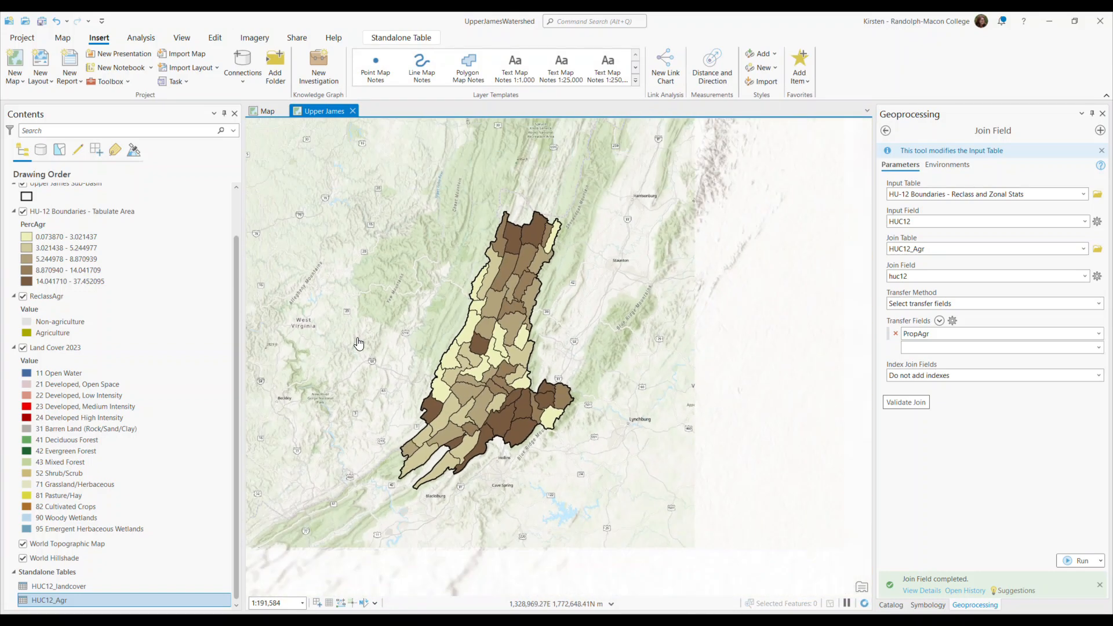
pyautogui.scroll(2, 359, 344)
pyautogui.moveTo(236, 250); pyautogui.dragTo(239, 201)
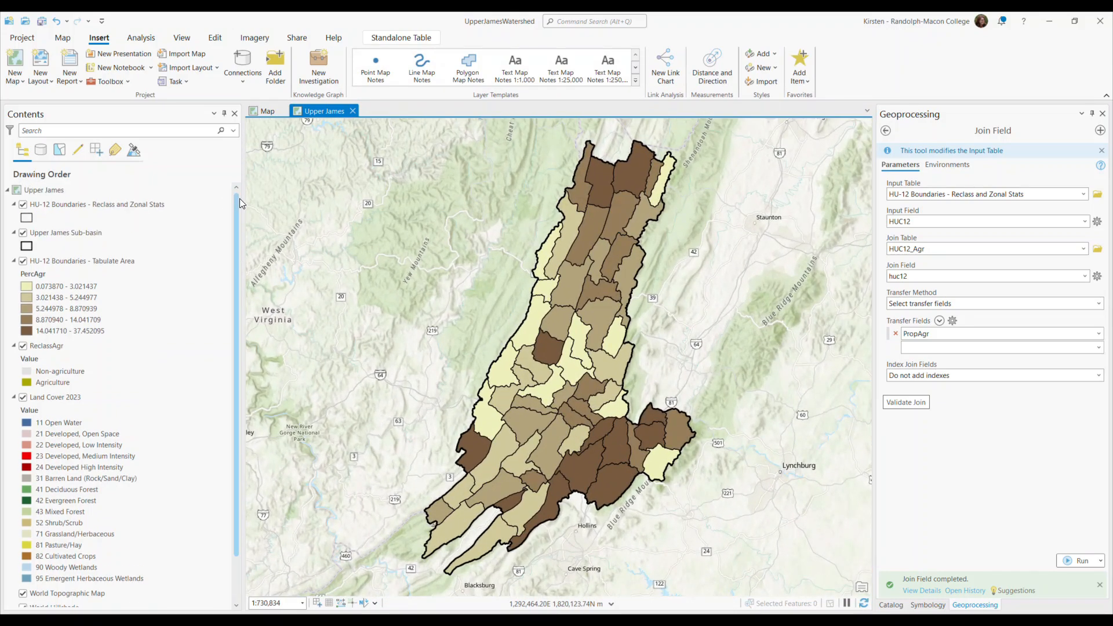
pyautogui.click(24, 262)
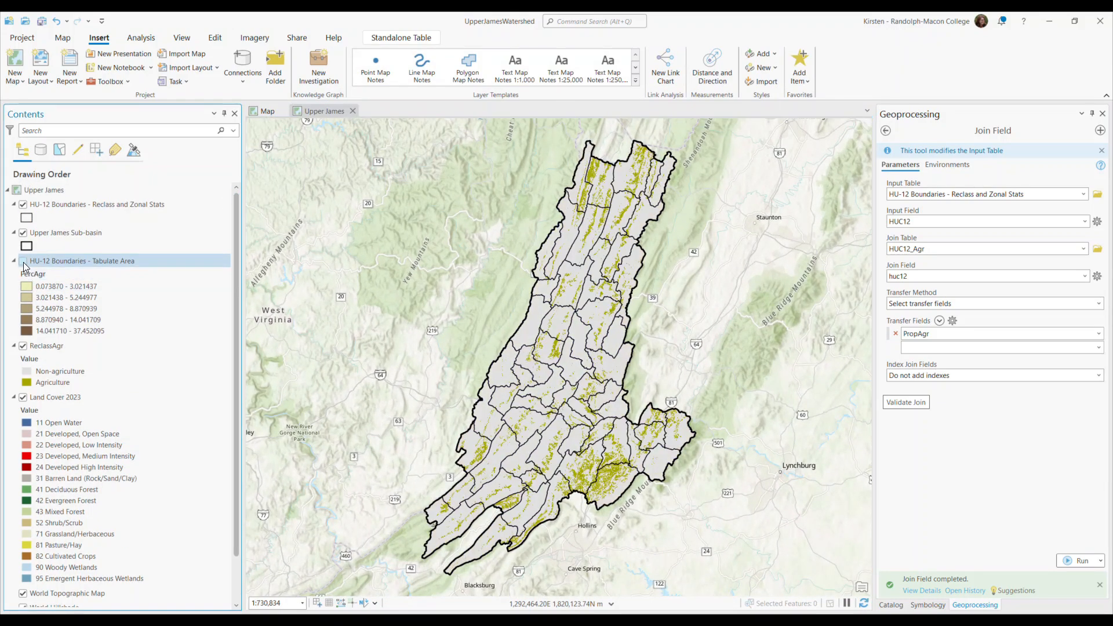
# Step: Symbolize the HU-12 Boundaries - Reclass and Zonal Stats layer with Graduated Colors on PropAgr, using the yellow-to-brown color scheme
pyautogui.click(67, 231)
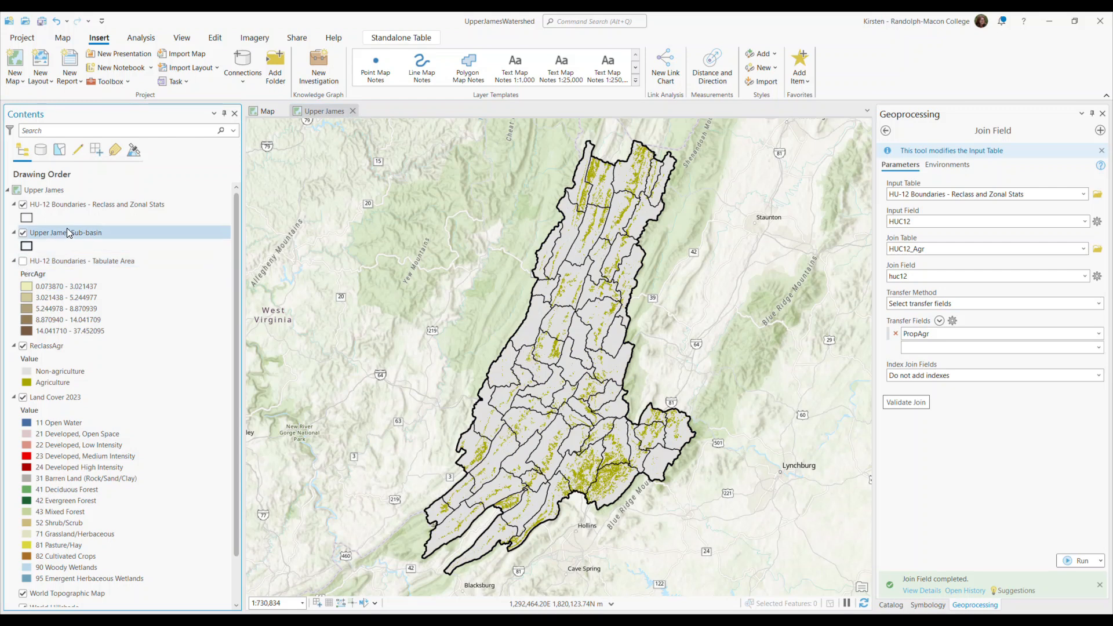
pyautogui.click(90, 204)
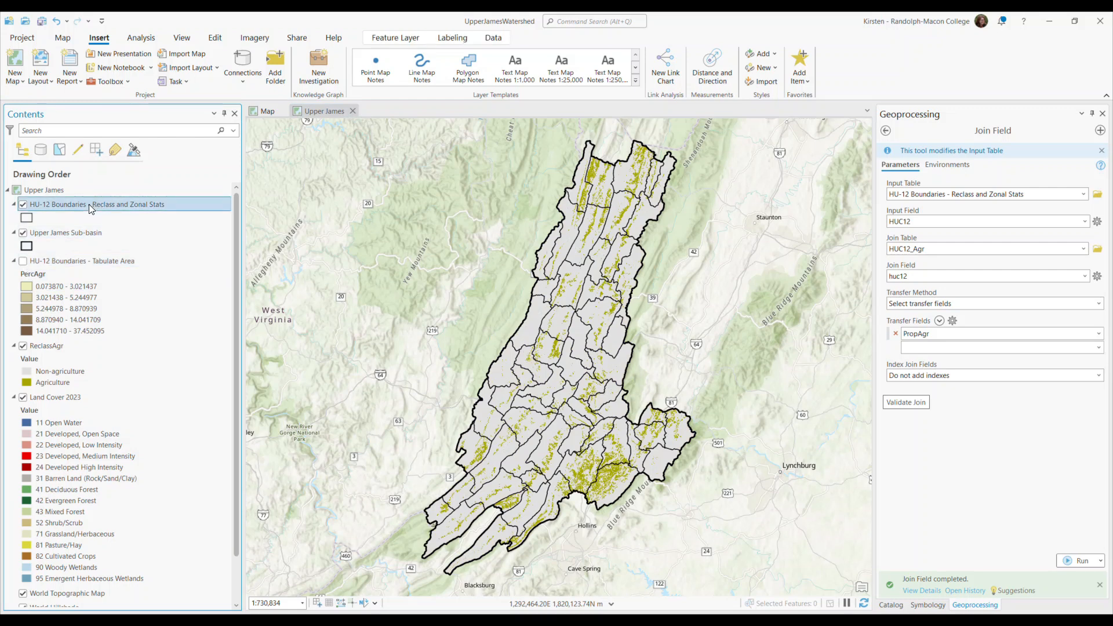
pyautogui.click(927, 605)
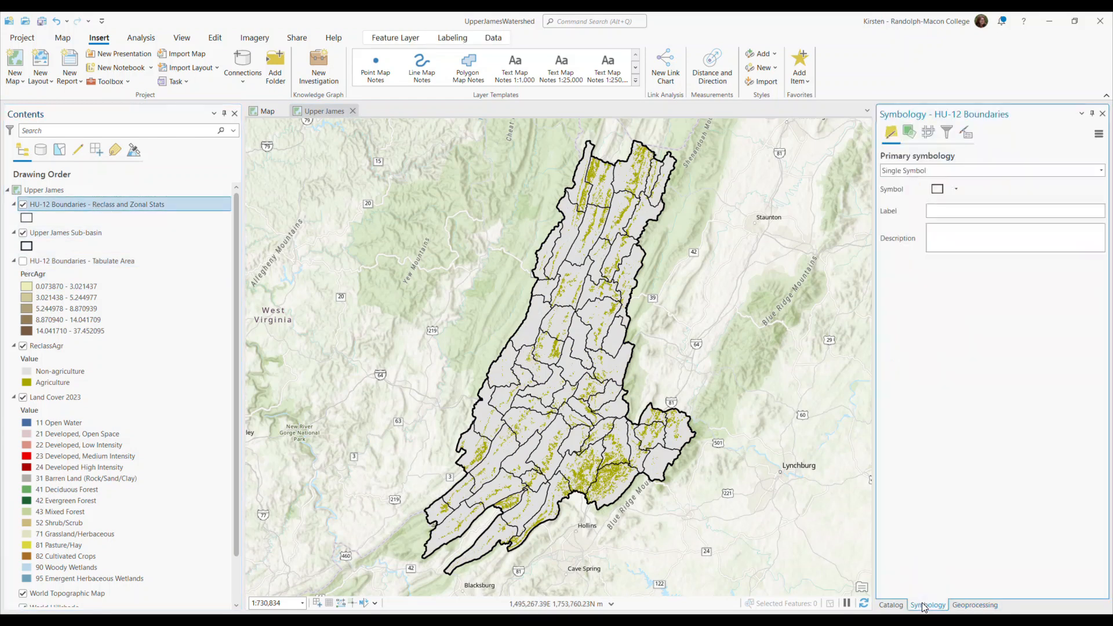
pyautogui.click(1101, 170)
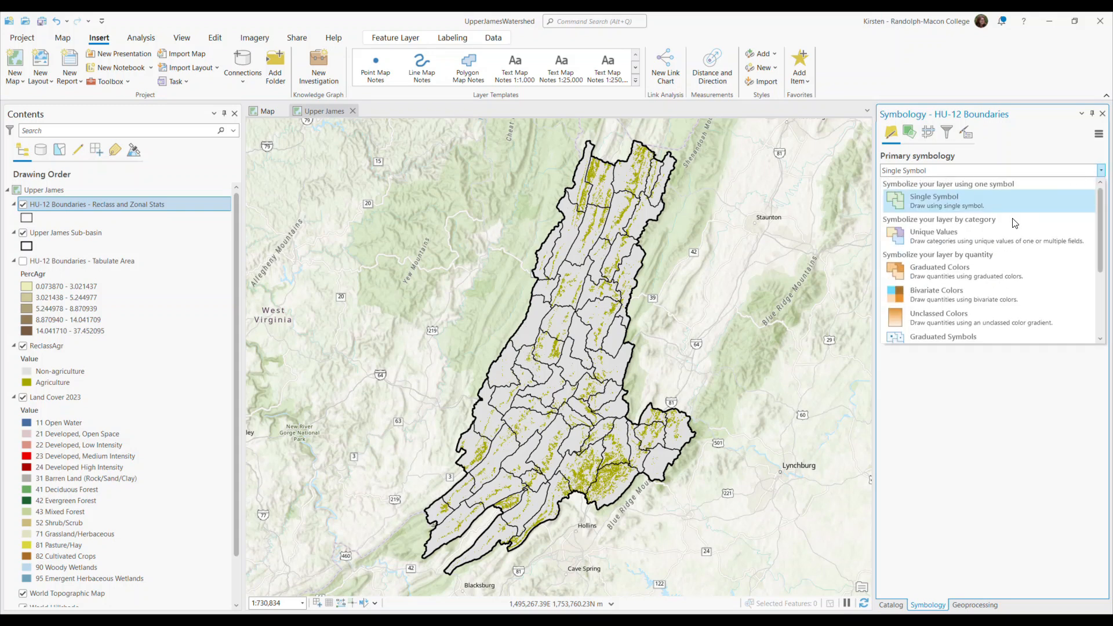
pyautogui.click(986, 271)
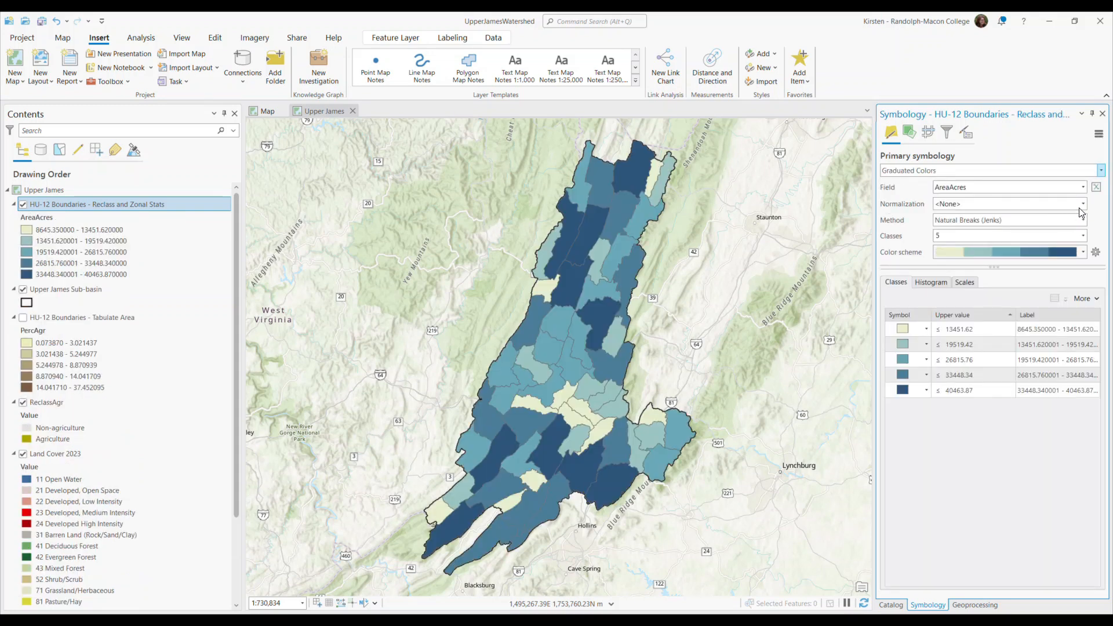
pyautogui.click(1083, 187)
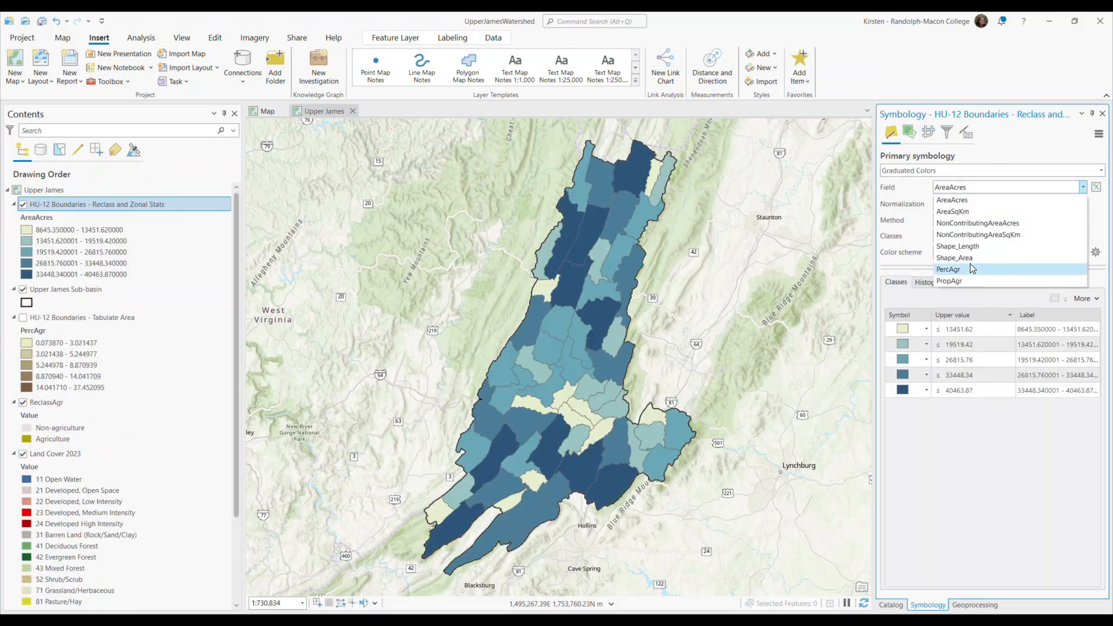
pyautogui.click(966, 280)
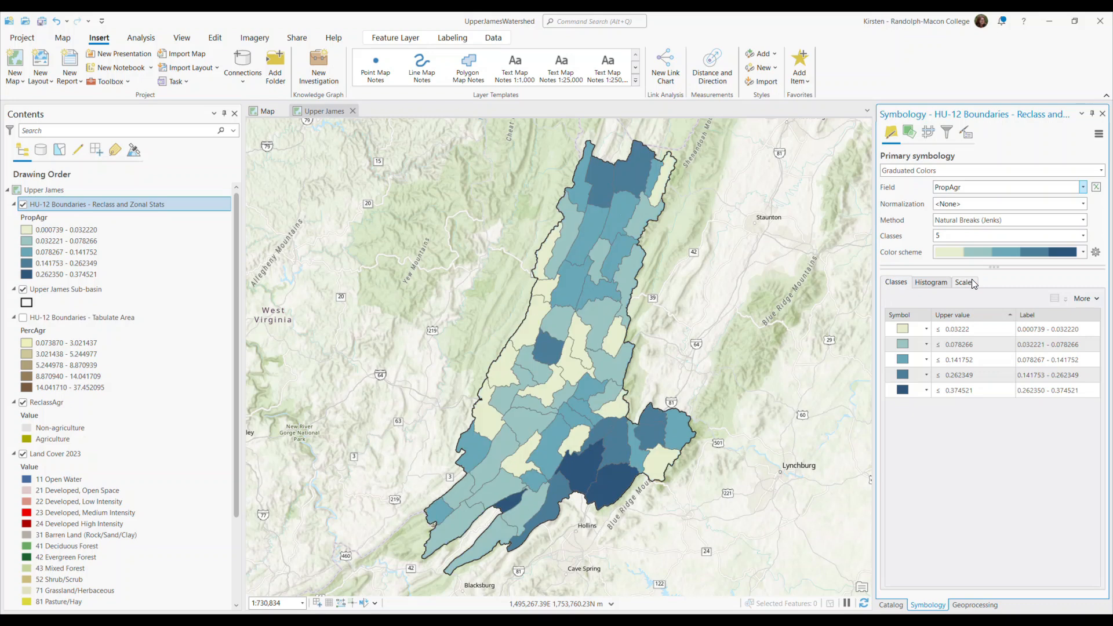
pyautogui.click(1083, 252)
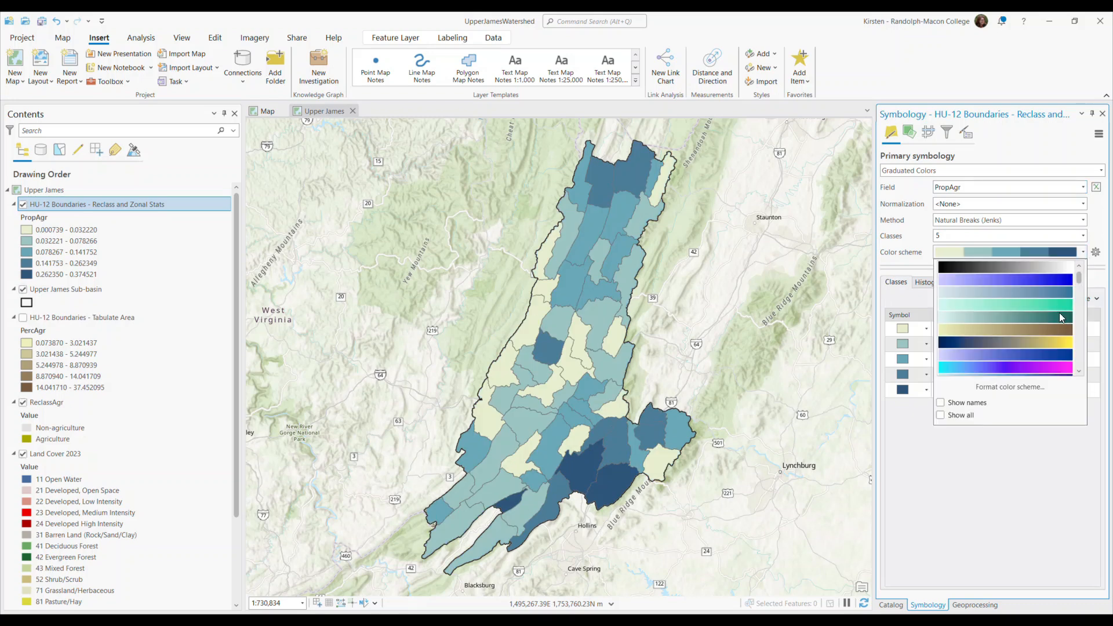
pyautogui.click(1056, 329)
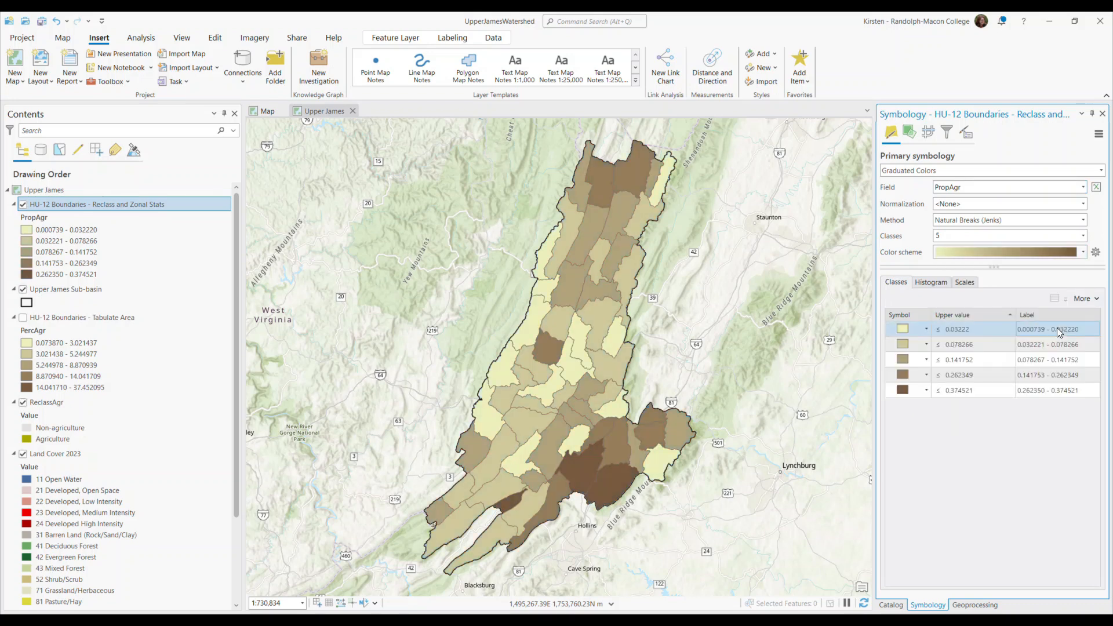
# Step: Set the PropAgr classification method to Quantile and turn the Tabulate Area layer back on to compare the two HU-12 layers
pyautogui.click(23, 318)
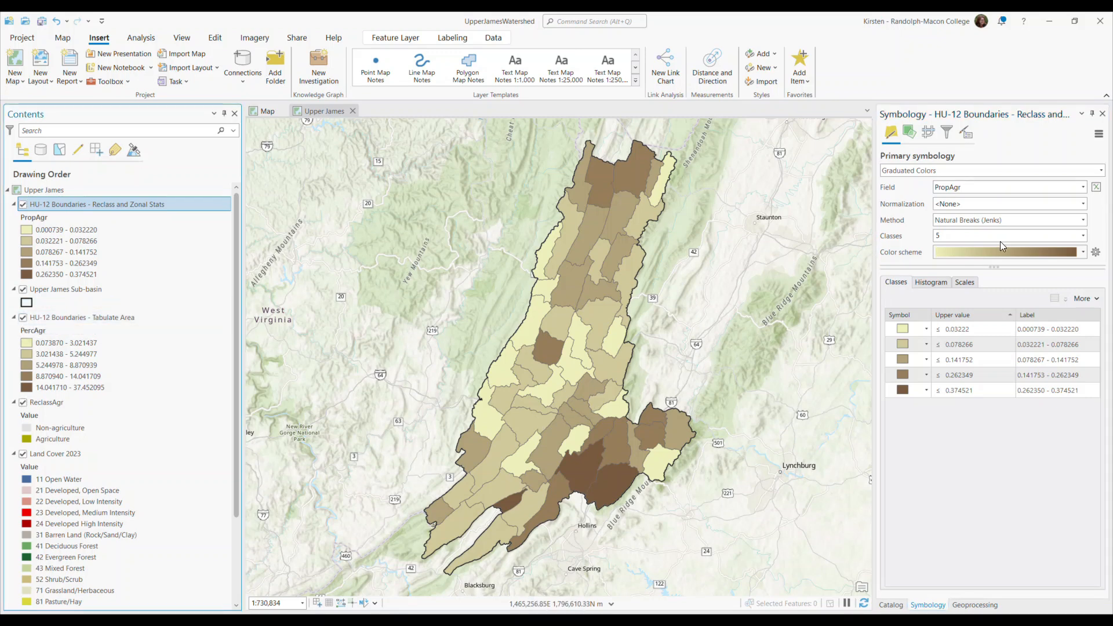
pyautogui.click(1083, 221)
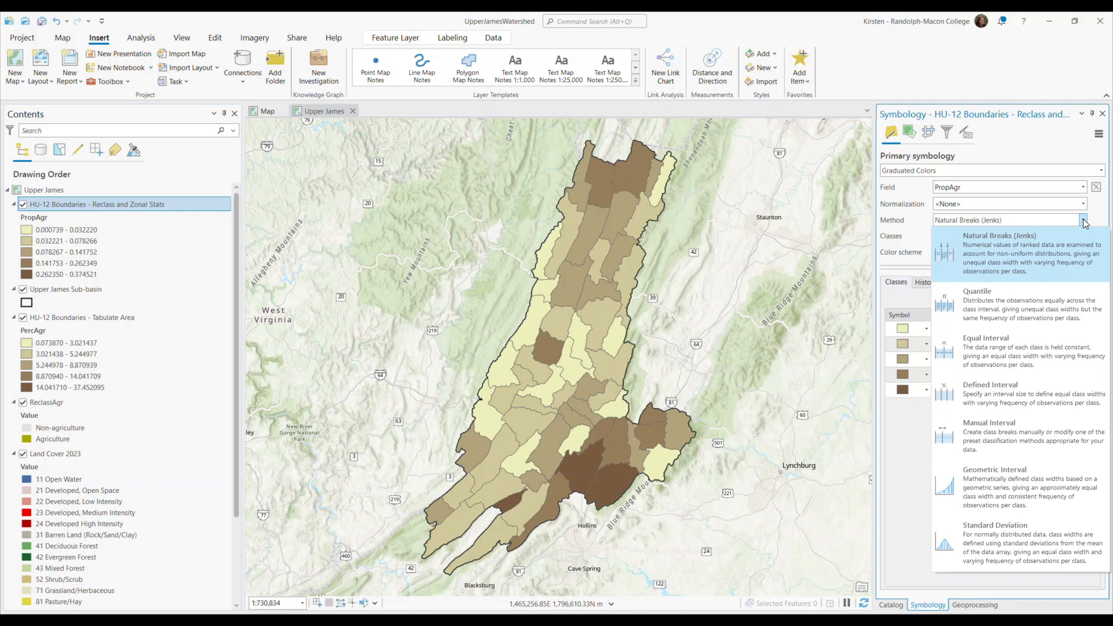
pyautogui.click(1020, 295)
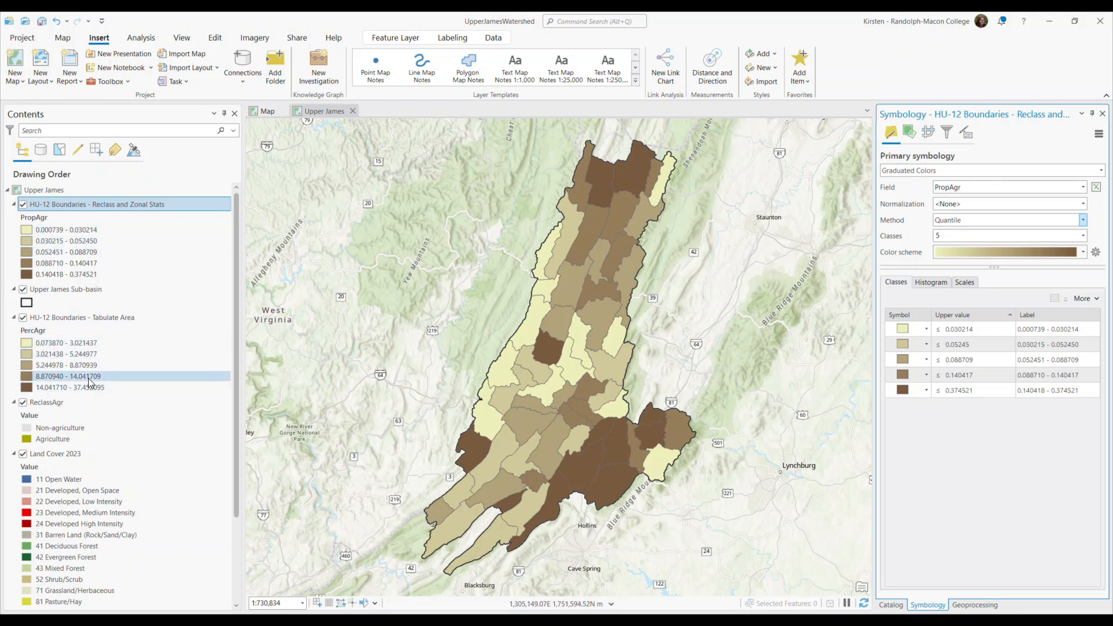
pyautogui.click(24, 205)
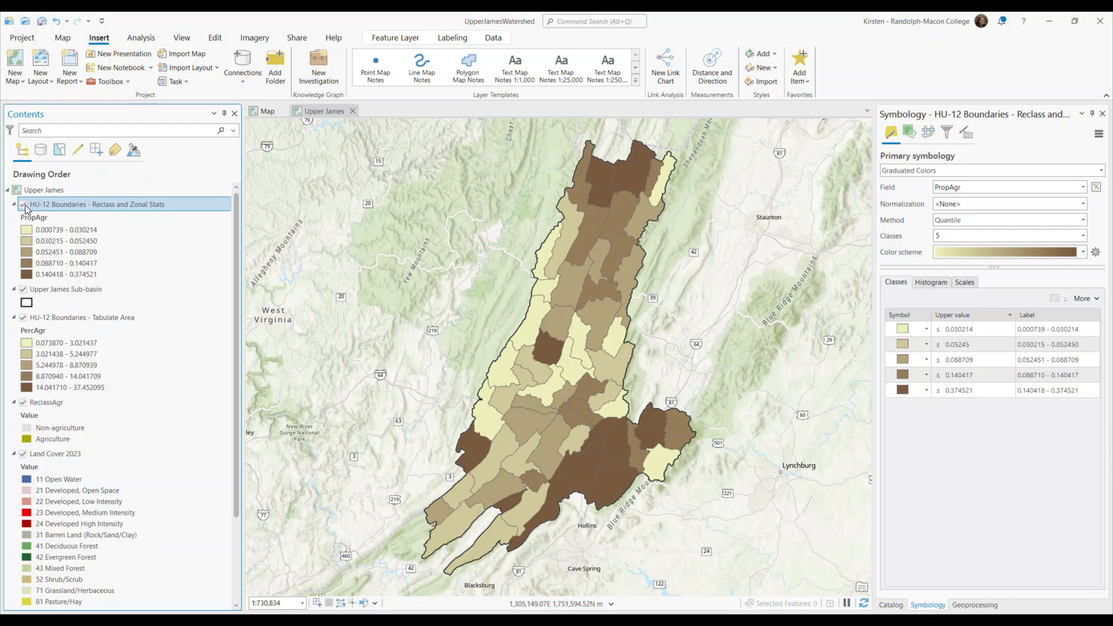